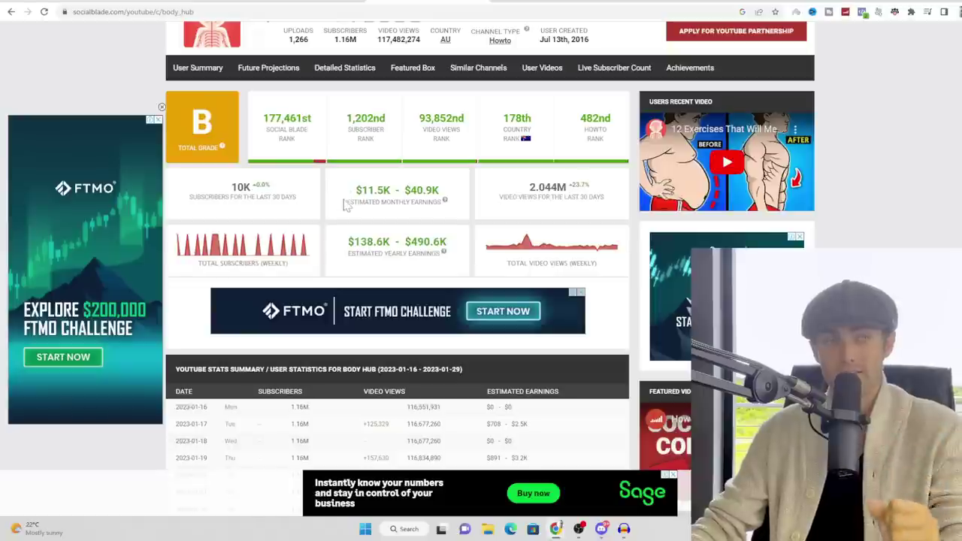
Highlight Body Hub's $11.5K and Dreamcloud's $8K monthly earnings estimates on Social Blade.
{"action": "left_click_drag", "start_coordinate": [346, 206], "coordinate": [391, 178]}
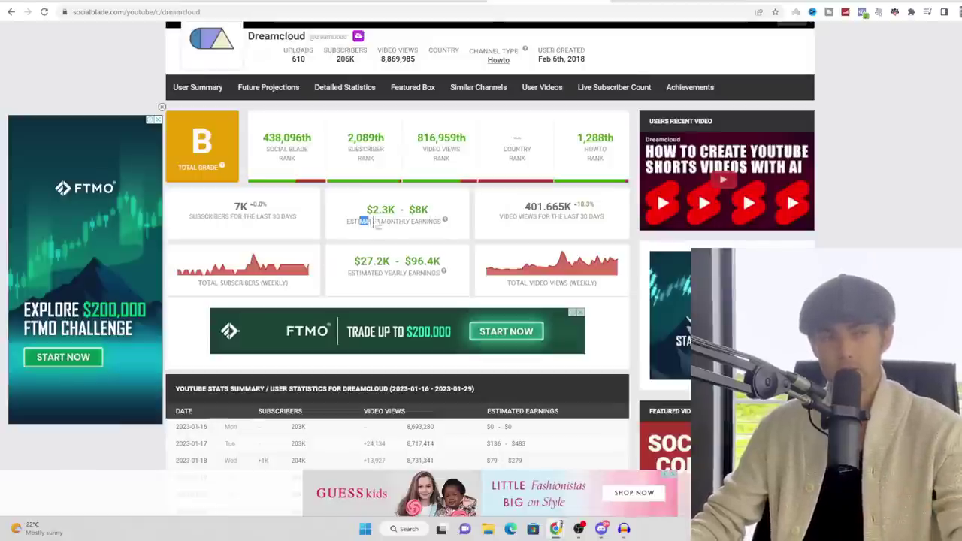
{"action": "left_click_drag", "start_coordinate": [394, 210], "coordinate": [429, 210]}
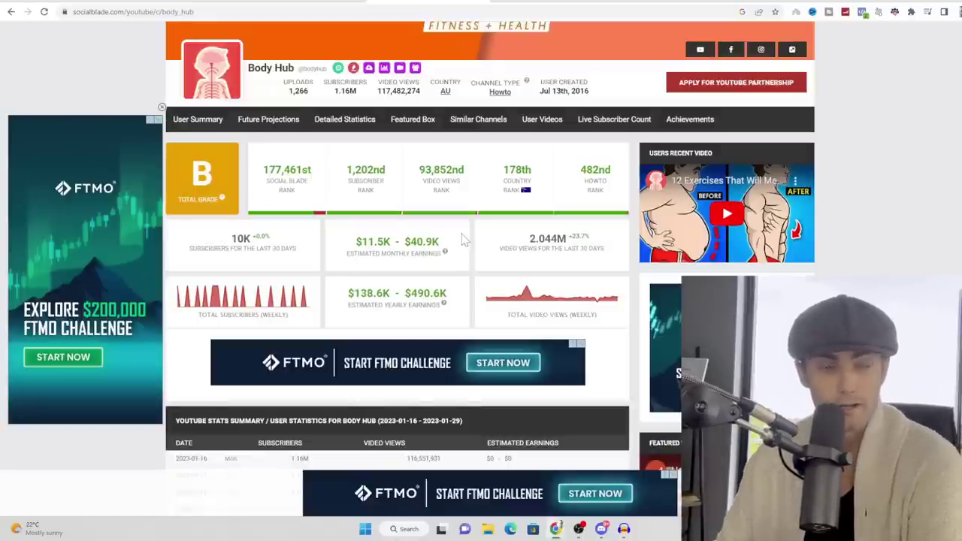
{"action": "left_click_drag", "start_coordinate": [356, 241], "coordinate": [439, 242]}
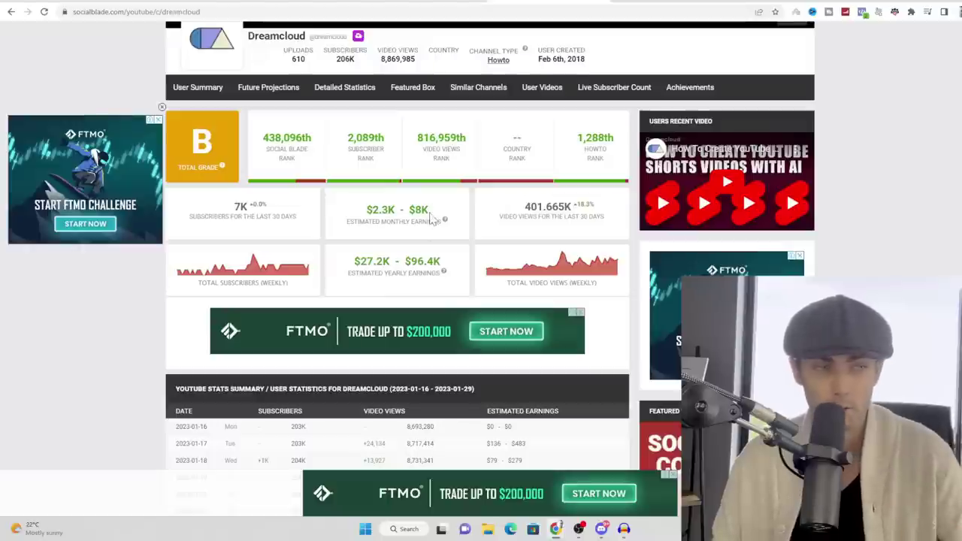
{"action": "left_click_drag", "start_coordinate": [429, 210], "coordinate": [409, 210]}
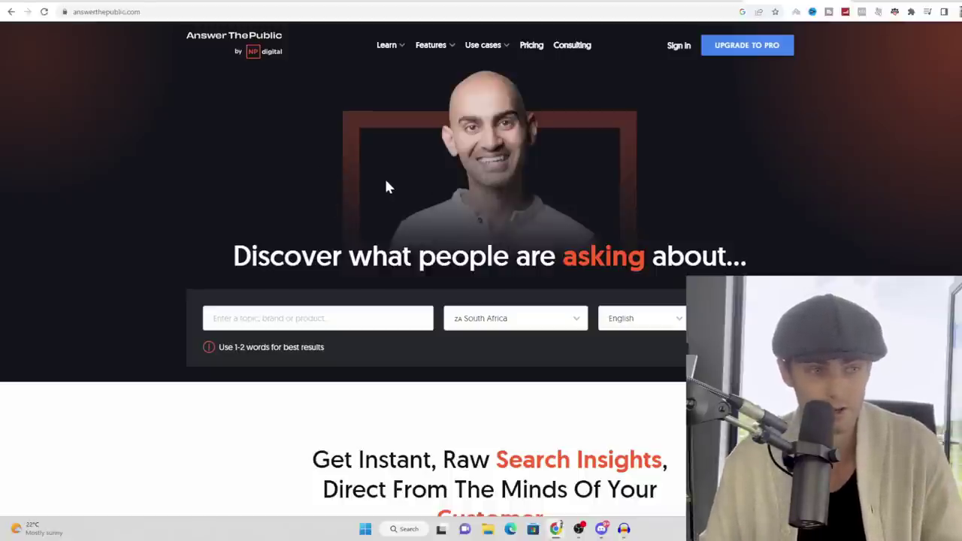
Search AnswerThePublic for 'how to lose weight' with the country set to United States.
{"action": "left_click", "coordinate": [488, 319]}
{"action": "scroll", "coordinate": [527, 271], "scroll_direction": "up", "scroll_amount": 10}
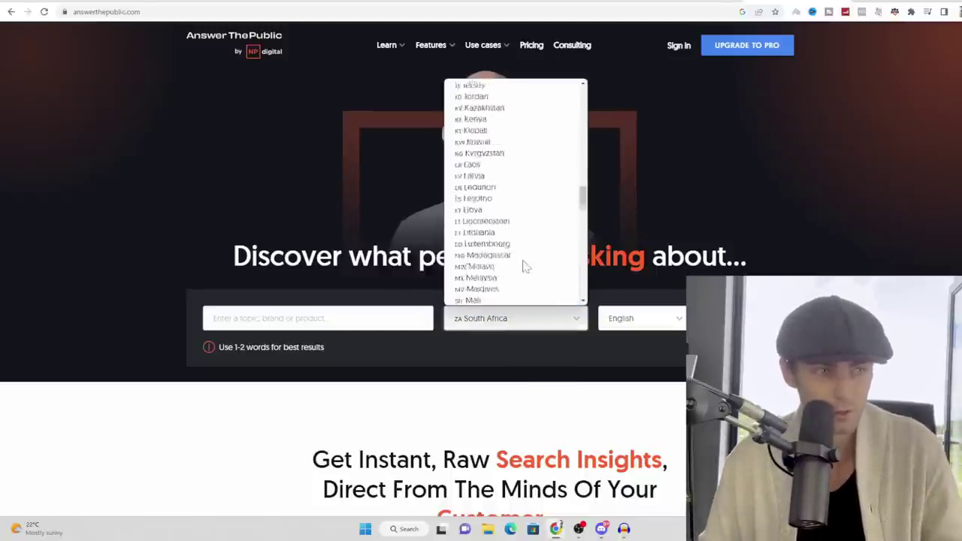
{"action": "scroll", "coordinate": [522, 255], "scroll_direction": "up", "scroll_amount": 10}
{"action": "left_click", "coordinate": [490, 85]}
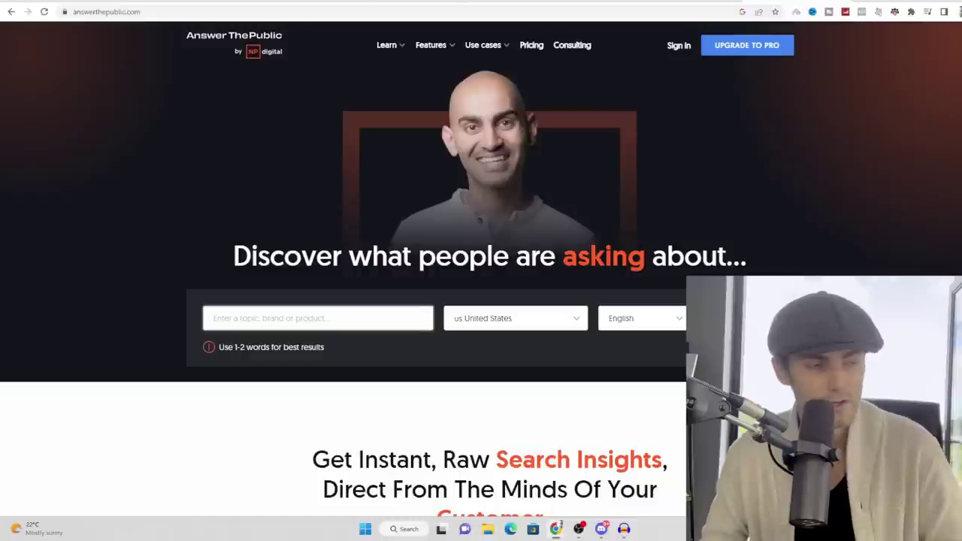
{"action": "type", "text": "how to lose weight"}
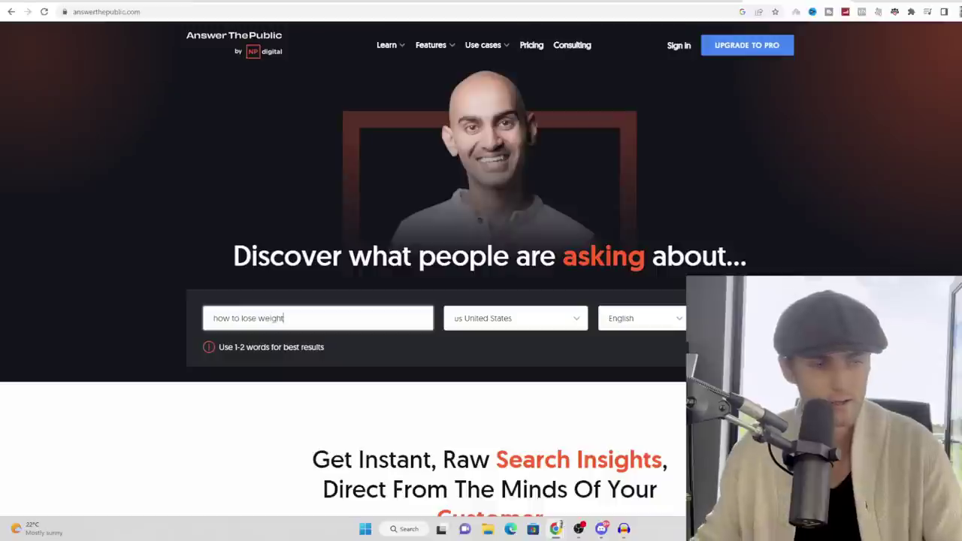
{"action": "key", "text": "Return"}
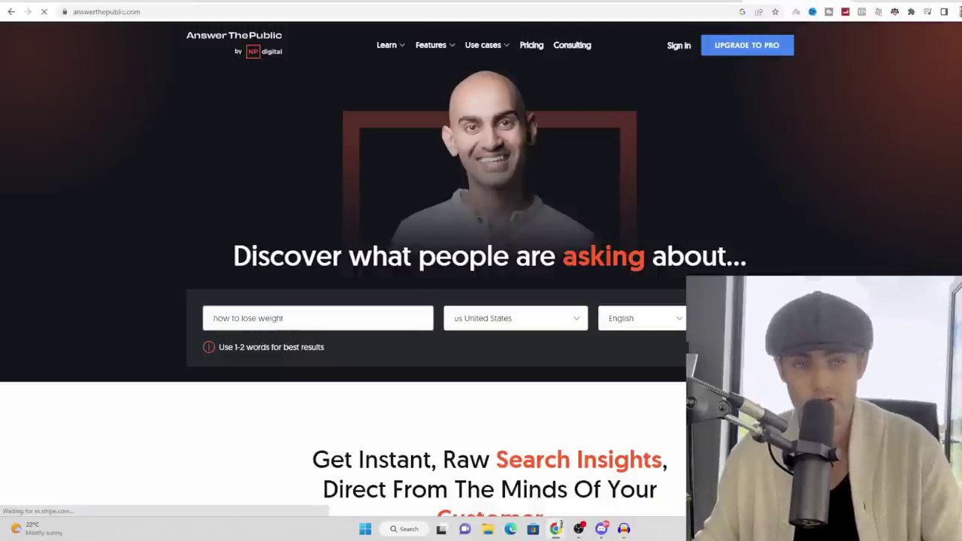
{"action": "scroll", "coordinate": [451, 226], "scroll_direction": "down", "scroll_amount": 3}
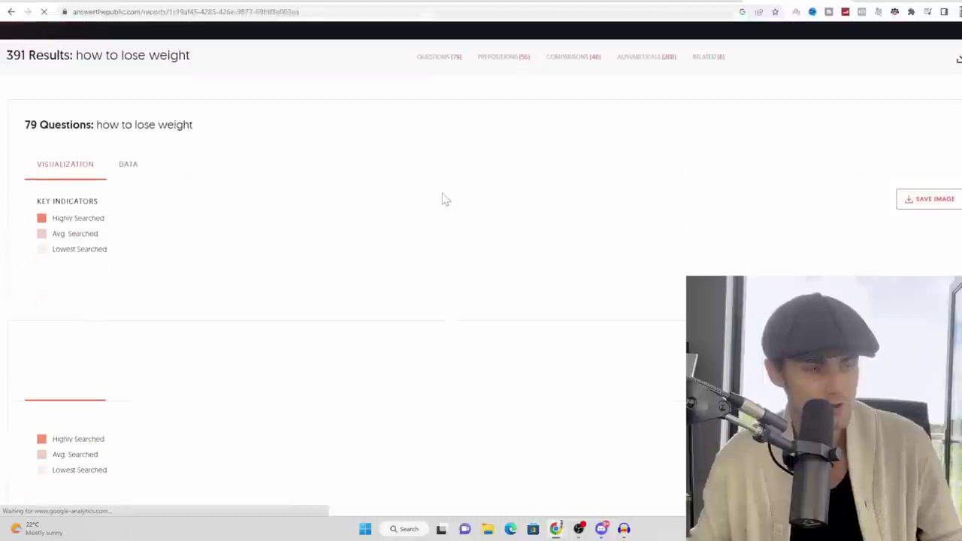
{"action": "scroll", "coordinate": [428, 192], "scroll_direction": "down", "scroll_amount": 2}
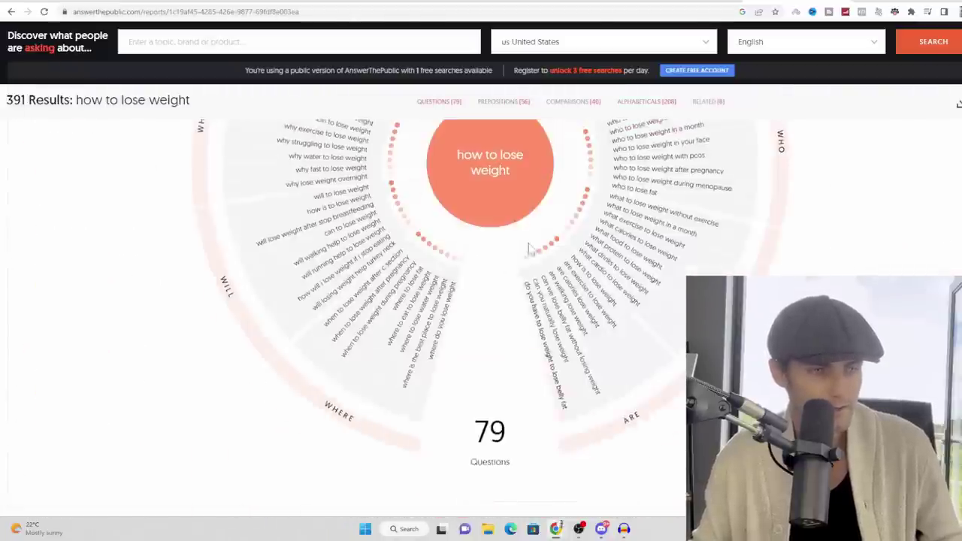
{"action": "scroll", "coordinate": [561, 324], "scroll_direction": "up", "scroll_amount": 5}
{"action": "scroll", "coordinate": [560, 323], "scroll_direction": "down", "scroll_amount": 4}
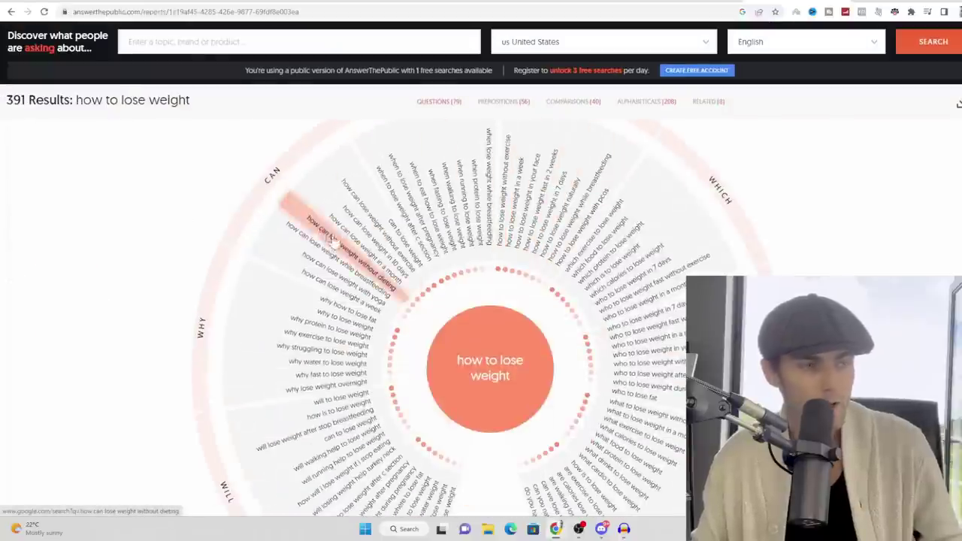
{"action": "scroll", "coordinate": [322, 216], "scroll_direction": "up", "scroll_amount": 2}
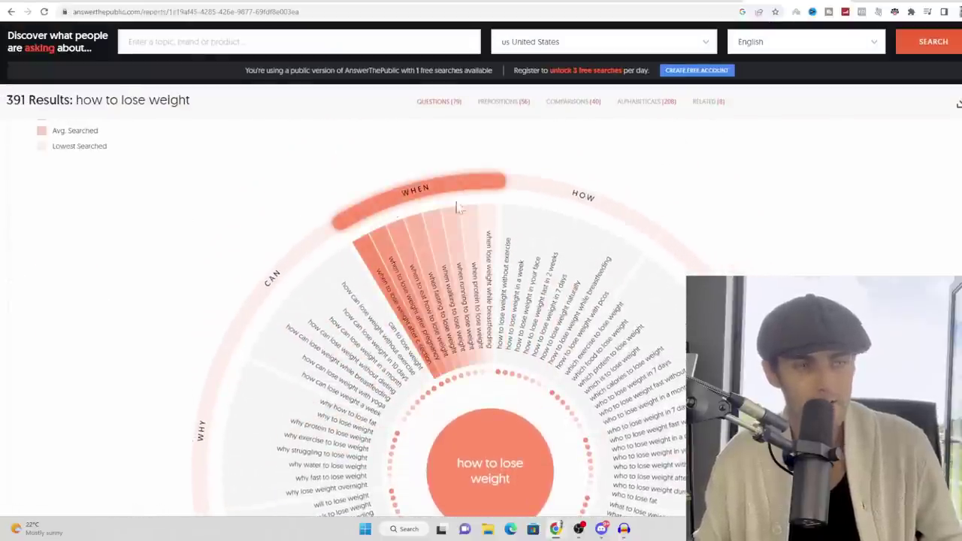
{"action": "scroll", "coordinate": [730, 172], "scroll_direction": "down", "scroll_amount": 3}
{"action": "scroll", "coordinate": [799, 240], "scroll_direction": "down", "scroll_amount": 1}
{"action": "scroll", "coordinate": [799, 240], "scroll_direction": "down", "scroll_amount": 2}
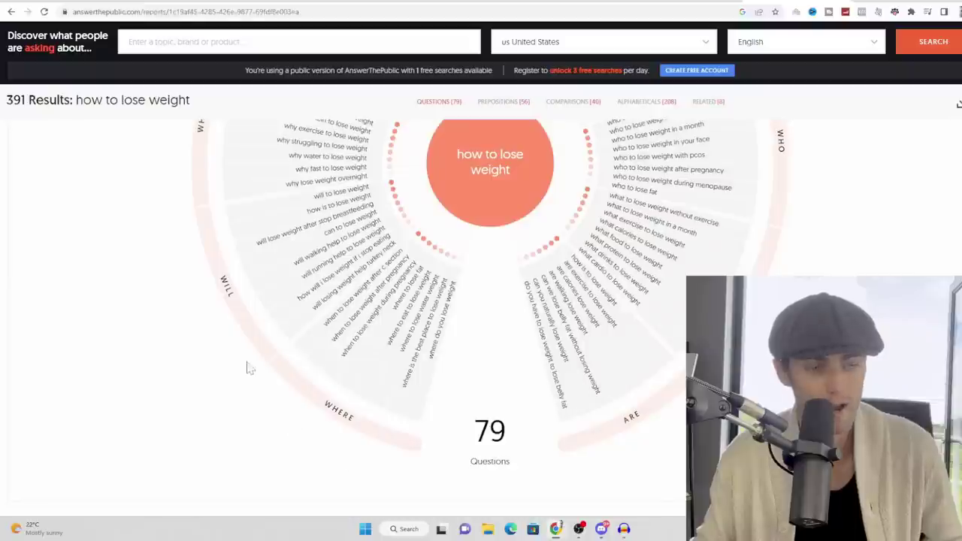
{"action": "double_click", "coordinate": [492, 430]}
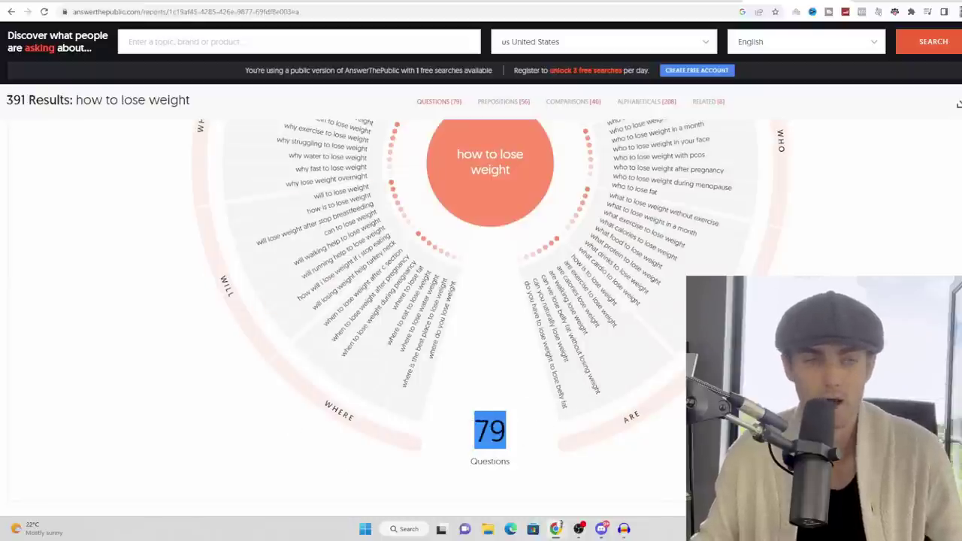
{"action": "scroll", "coordinate": [491, 301], "scroll_direction": "up", "scroll_amount": 1}
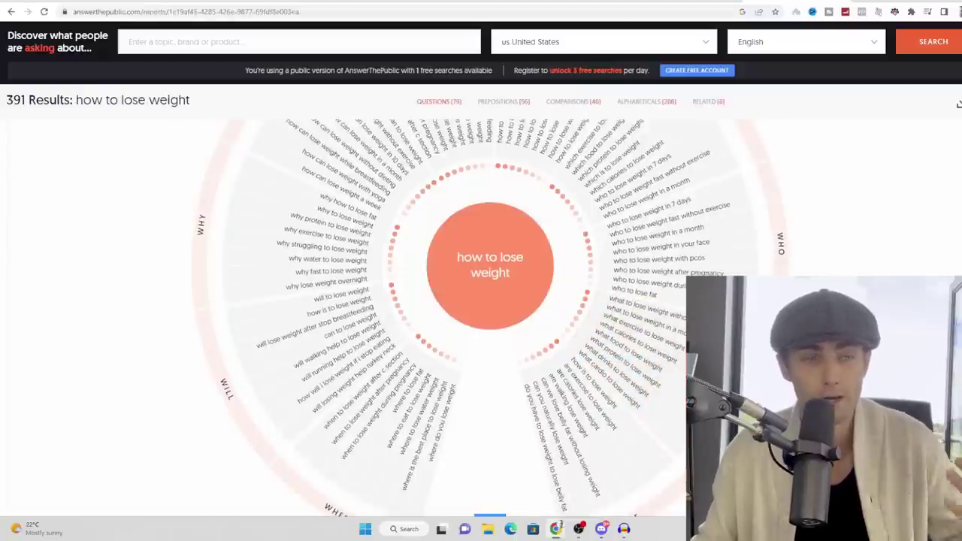
{"action": "scroll", "coordinate": [681, 331], "scroll_direction": "up", "scroll_amount": 3}
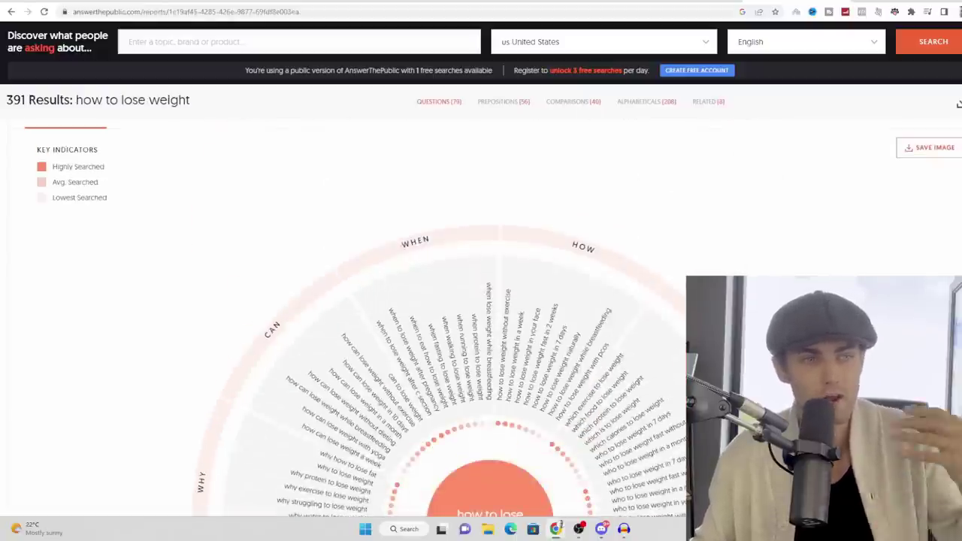
{"action": "scroll", "coordinate": [353, 220], "scroll_direction": "down", "scroll_amount": 3}
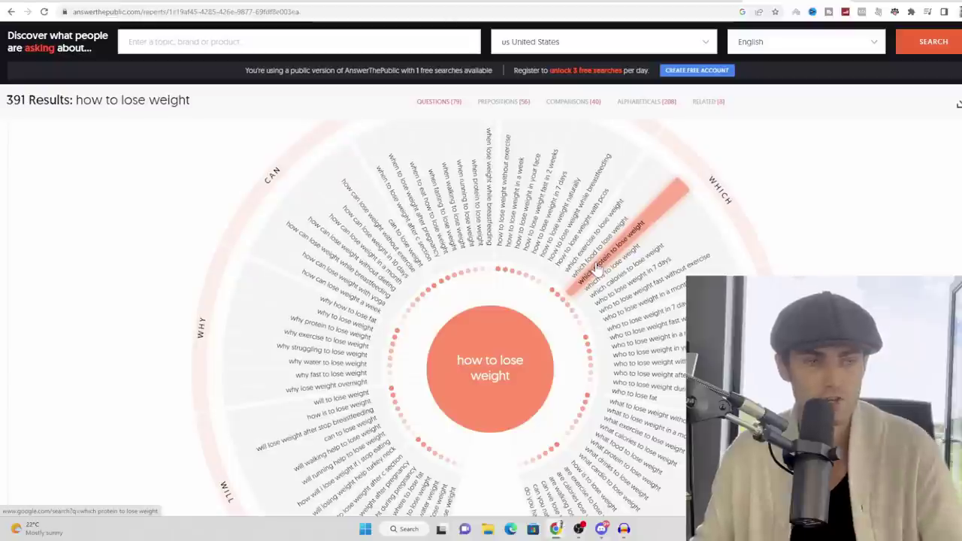
{"action": "scroll", "coordinate": [640, 262], "scroll_direction": "down", "scroll_amount": 1}
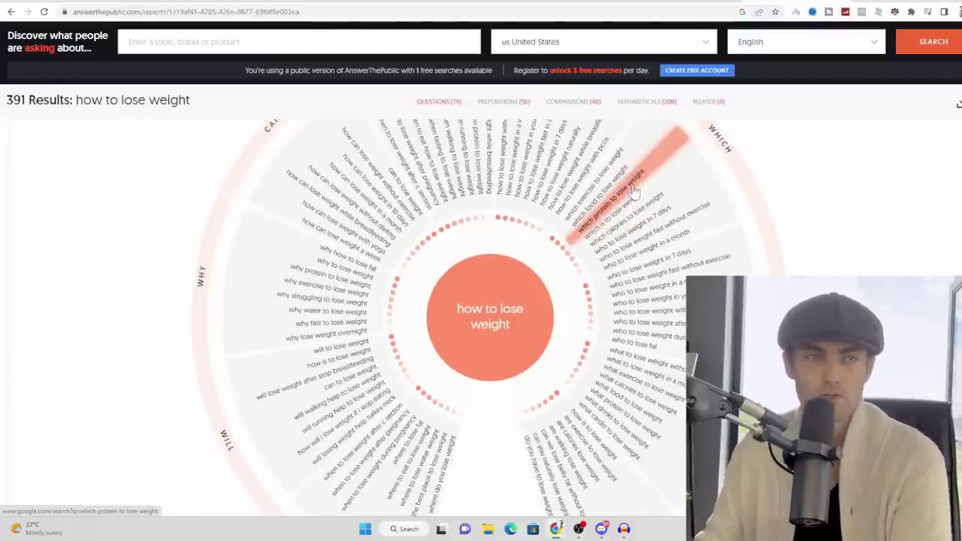
{"action": "scroll", "coordinate": [392, 399], "scroll_direction": "down", "scroll_amount": 2}
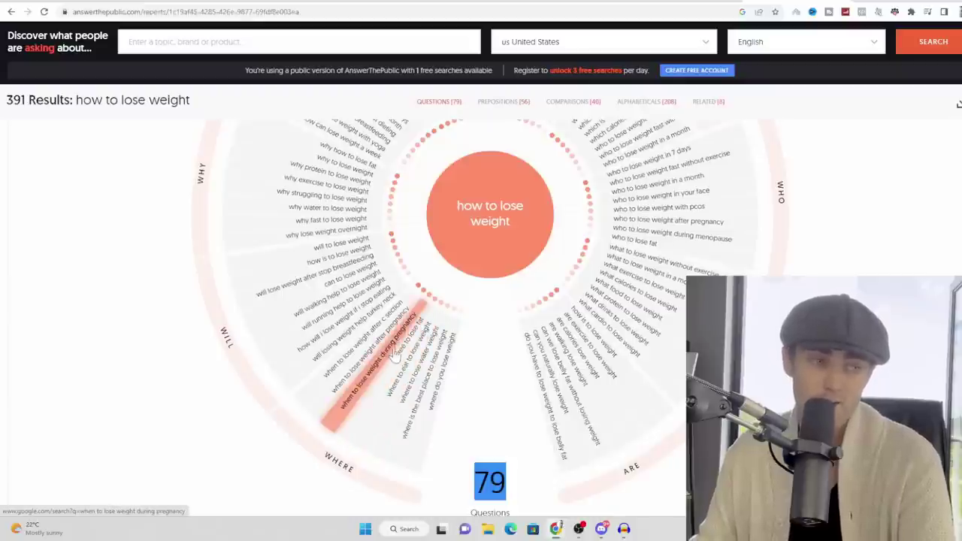
{"action": "scroll", "coordinate": [369, 307], "scroll_direction": "up", "scroll_amount": 3}
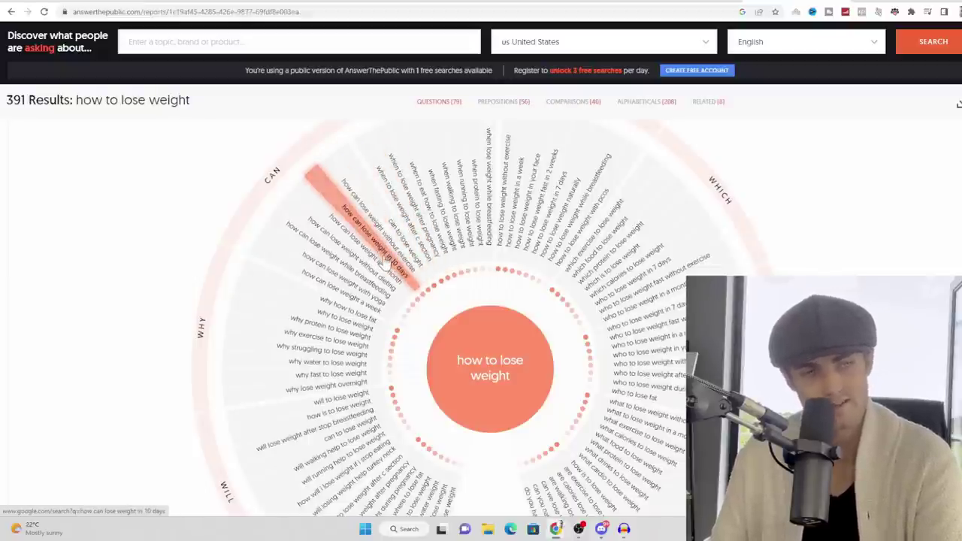
{"action": "scroll", "coordinate": [386, 258], "scroll_direction": "up", "scroll_amount": 1}
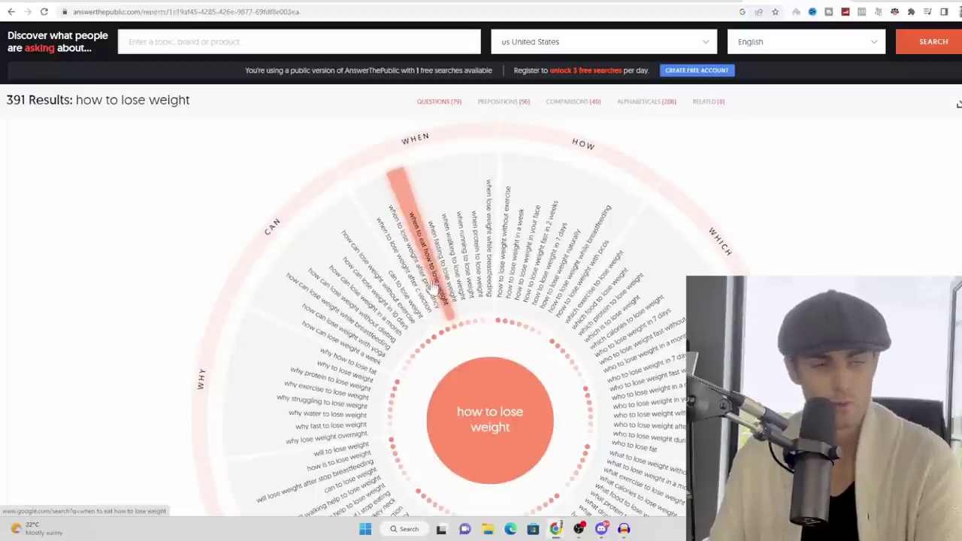
{"action": "scroll", "coordinate": [435, 288], "scroll_direction": "down", "scroll_amount": 7}
{"action": "scroll", "coordinate": [438, 245], "scroll_direction": "down", "scroll_amount": 3}
Scroll through the Prepositions wheel and dismiss the Google sign-in popup.
{"action": "scroll", "coordinate": [479, 258], "scroll_direction": "up", "scroll_amount": 3}
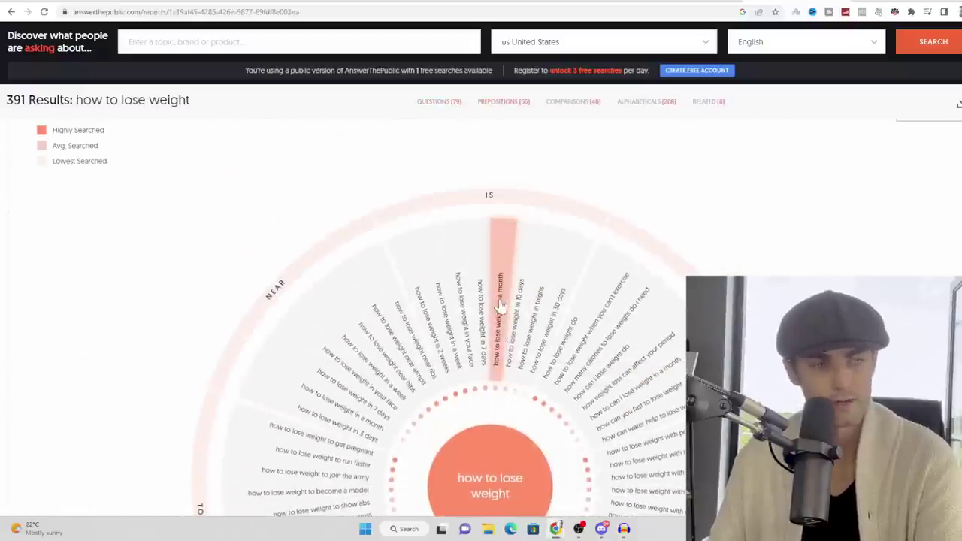
{"action": "scroll", "coordinate": [610, 344], "scroll_direction": "down", "scroll_amount": 5}
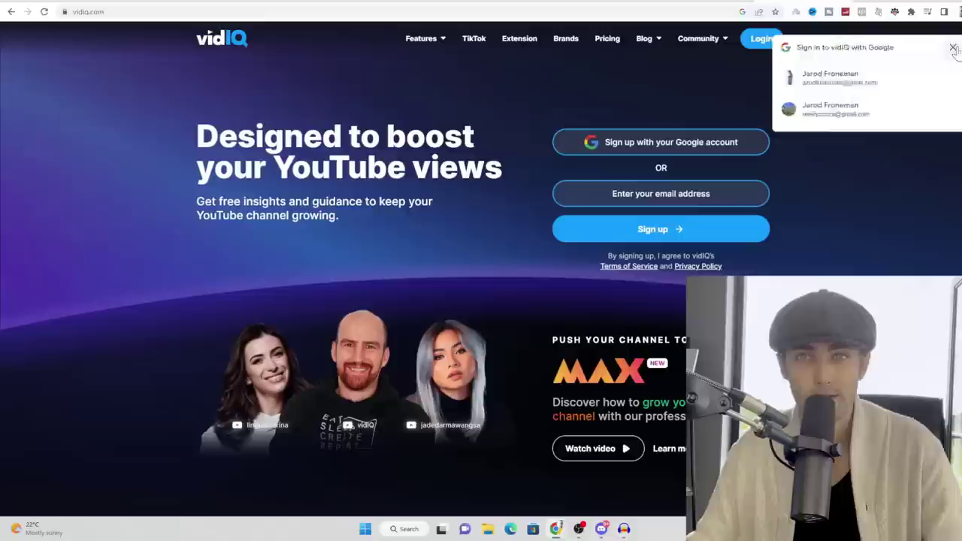
{"action": "left_click", "coordinate": [953, 47]}
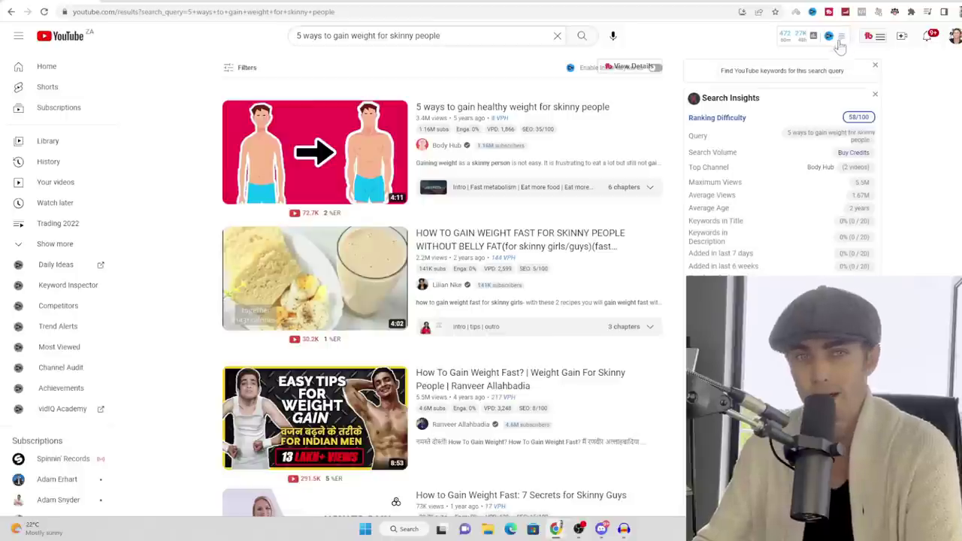
Search 'how to lose weight in 7 days' in vidIQ's Keyword Inspector.
{"action": "left_click", "coordinate": [843, 43]}
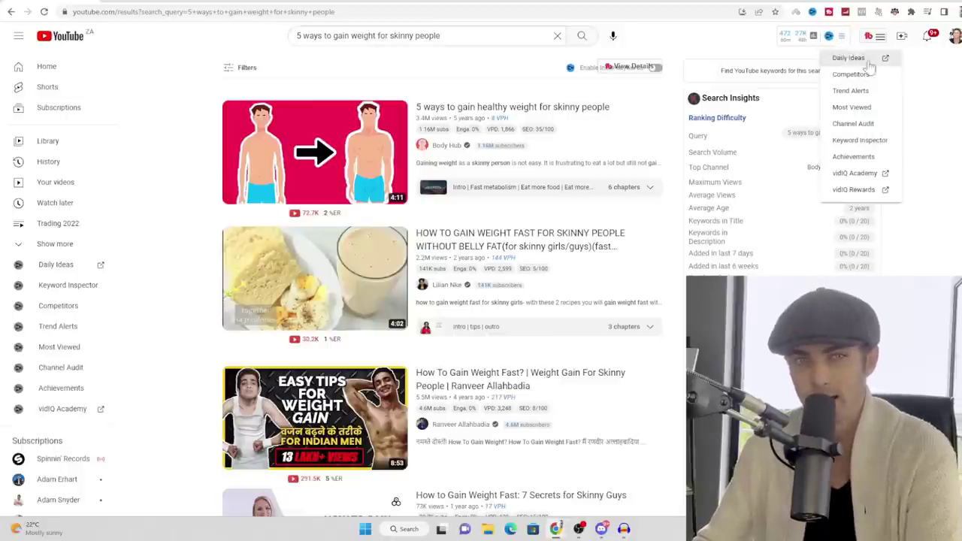
{"action": "left_click", "coordinate": [848, 58]}
{"action": "left_click_drag", "start_coordinate": [395, 48], "coordinate": [304, 46]}
{"action": "left_click", "coordinate": [361, 119]}
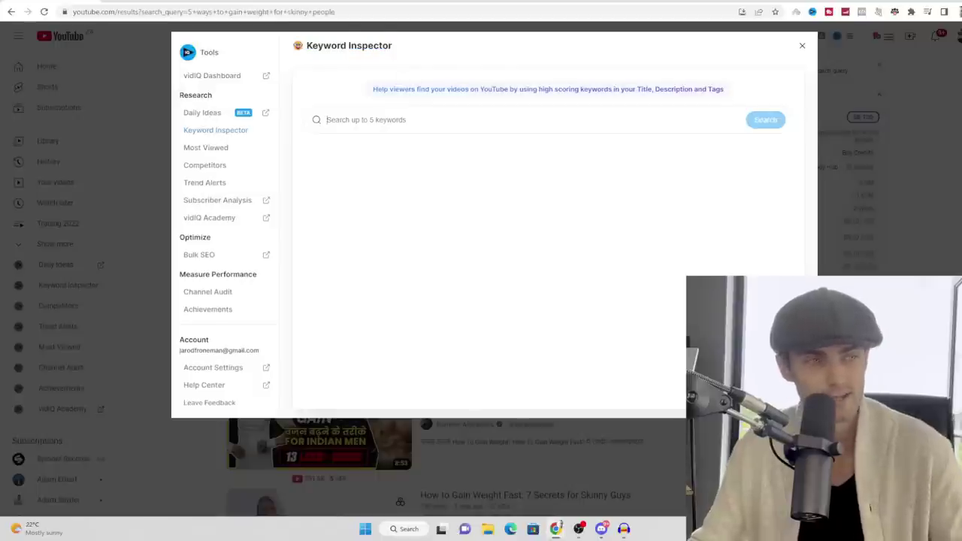
{"action": "type", "text": "how to lose weight in 7 days"}
{"action": "left_click", "coordinate": [779, 121]}
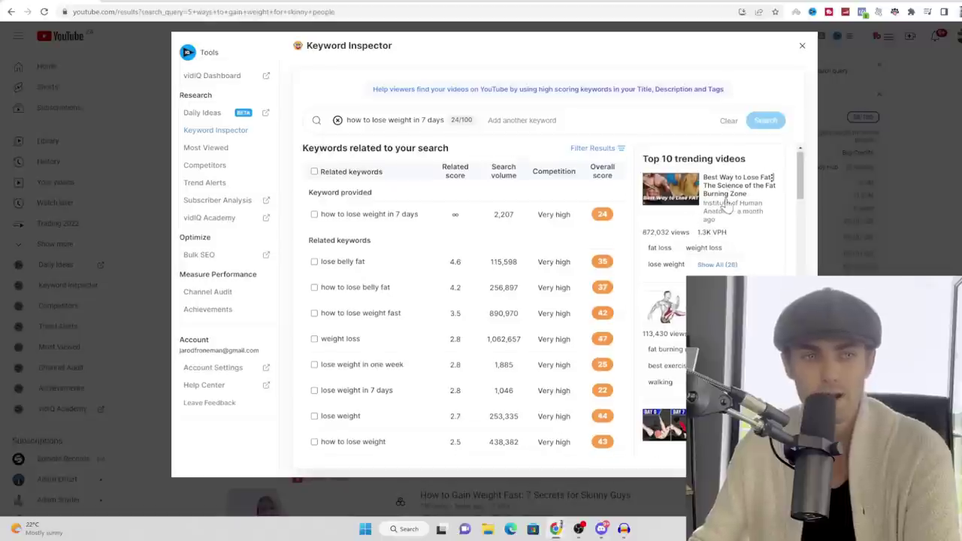
Review the related keywords and highlight the 'lose belly fat' keyword.
{"action": "scroll", "coordinate": [771, 178], "scroll_direction": "down", "scroll_amount": 2}
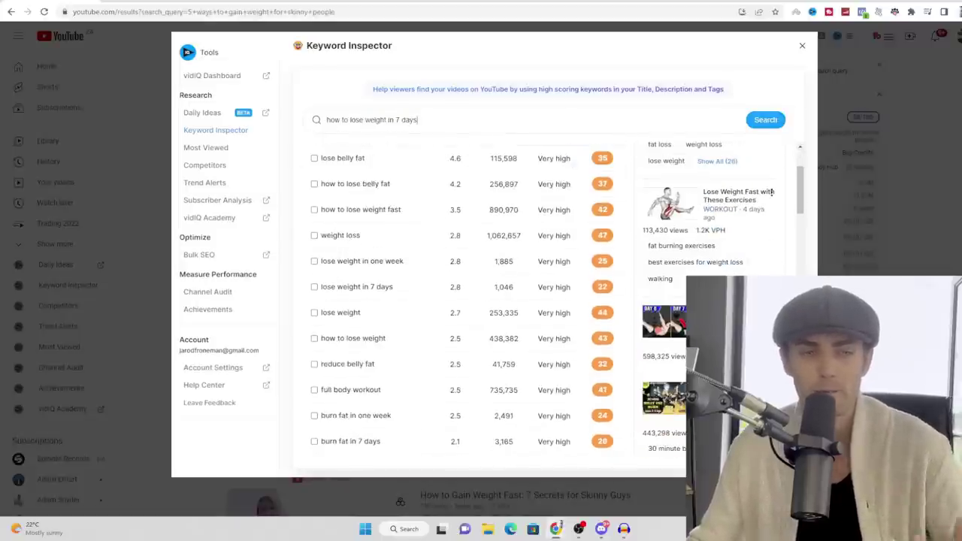
{"action": "scroll", "coordinate": [772, 193], "scroll_direction": "down", "scroll_amount": 2}
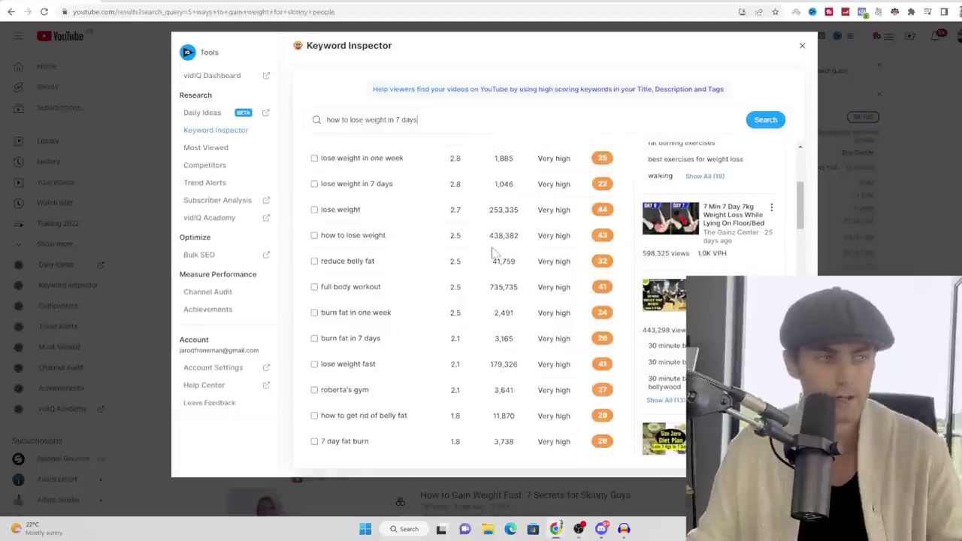
{"action": "scroll", "coordinate": [492, 218], "scroll_direction": "up", "scroll_amount": 3}
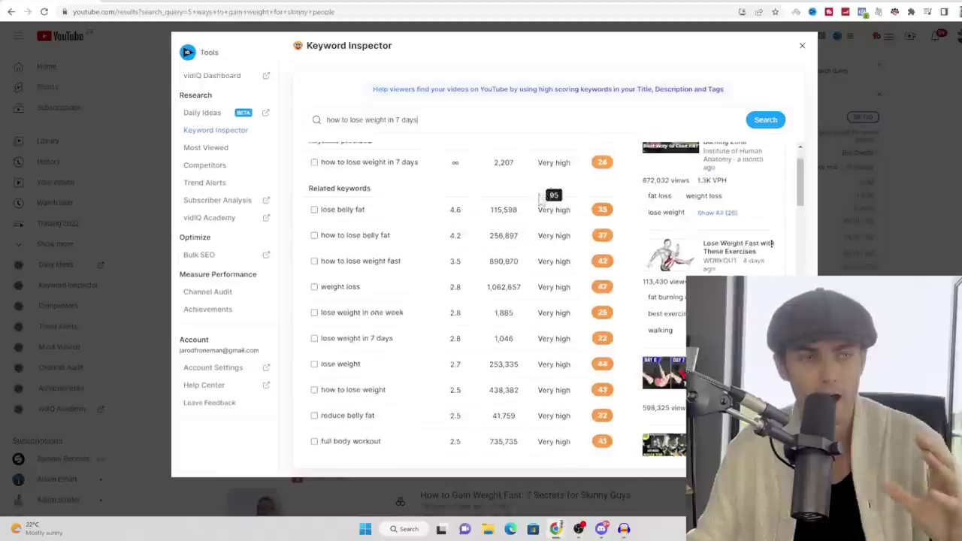
{"action": "scroll", "coordinate": [542, 200], "scroll_direction": "up", "scroll_amount": 1}
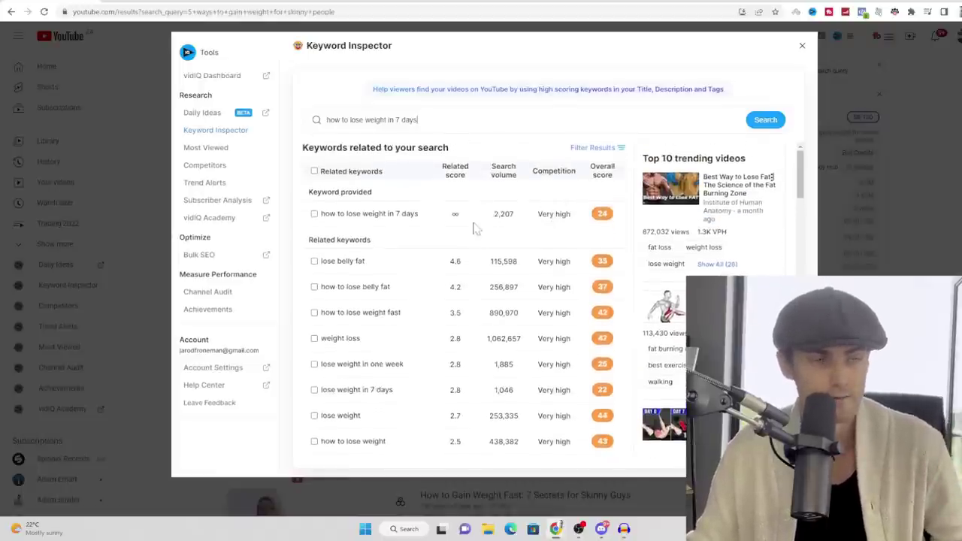
{"action": "scroll", "coordinate": [429, 267], "scroll_direction": "down", "scroll_amount": 2}
{"action": "scroll", "coordinate": [394, 260], "scroll_direction": "up", "scroll_amount": 2}
{"action": "left_click_drag", "start_coordinate": [366, 261], "coordinate": [337, 262]}
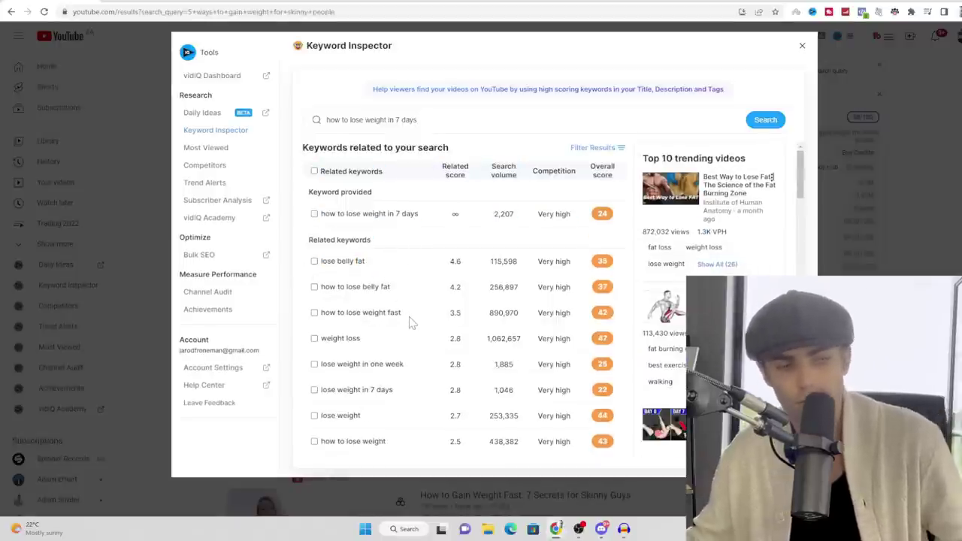
Browse the trending videos and highlight the top video's view count.
{"action": "scroll", "coordinate": [424, 327], "scroll_direction": "down", "scroll_amount": 1}
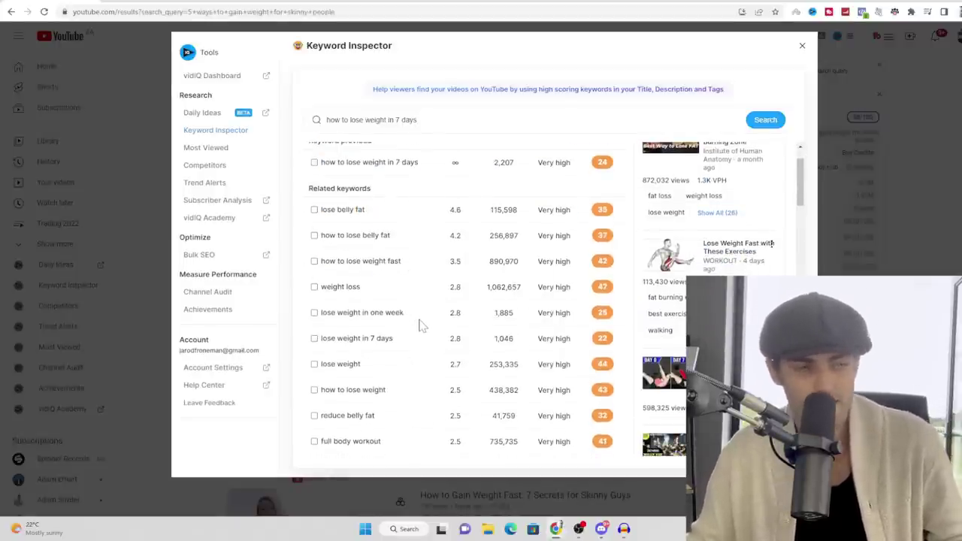
{"action": "scroll", "coordinate": [414, 335], "scroll_direction": "down", "scroll_amount": 1}
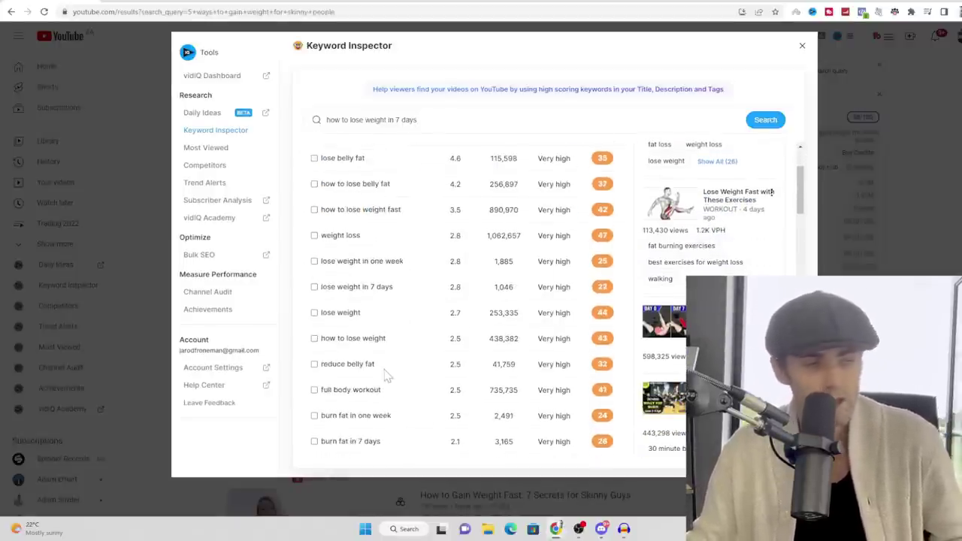
{"action": "scroll", "coordinate": [386, 376], "scroll_direction": "down", "scroll_amount": 2}
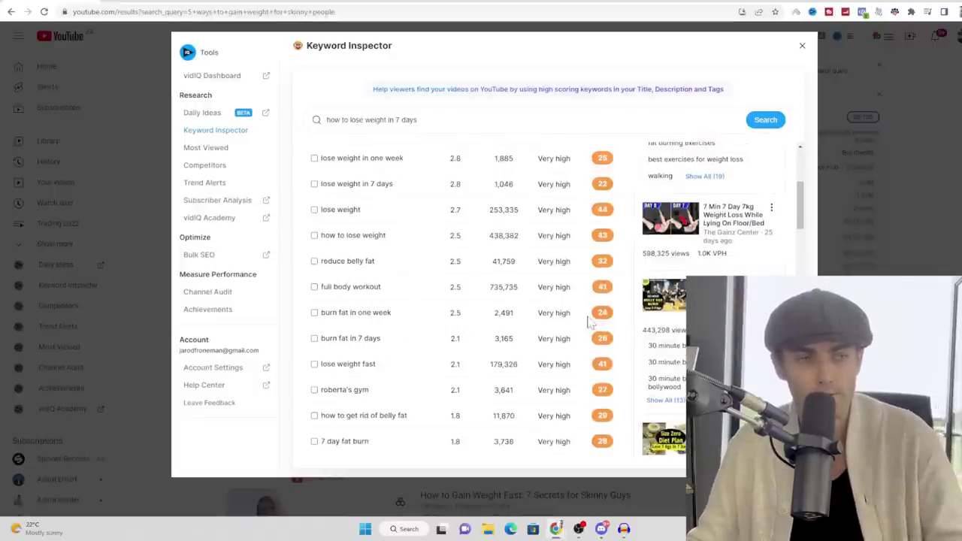
{"action": "scroll", "coordinate": [609, 323], "scroll_direction": "up", "scroll_amount": 2}
{"action": "scroll", "coordinate": [594, 319], "scroll_direction": "up", "scroll_amount": 1}
{"action": "scroll", "coordinate": [772, 244], "scroll_direction": "down", "scroll_amount": 1}
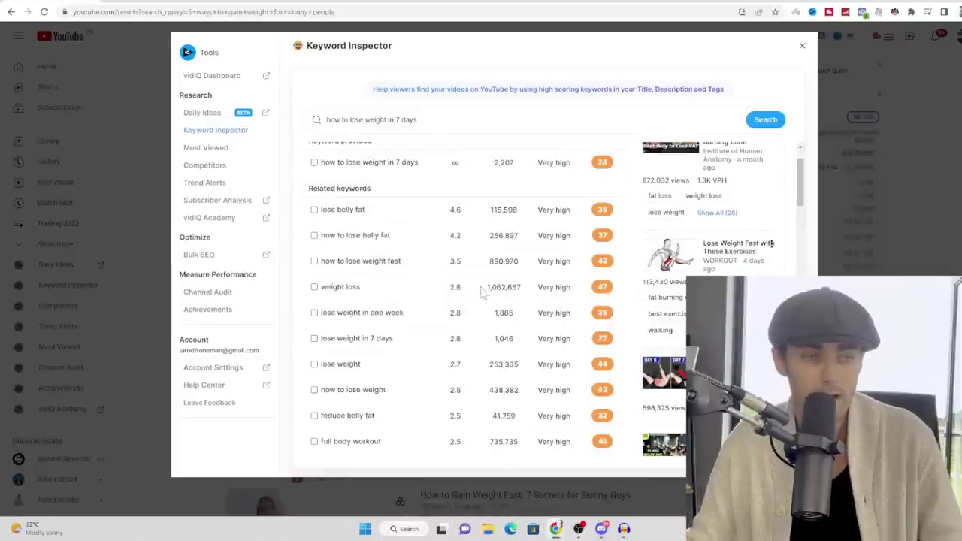
{"action": "scroll", "coordinate": [500, 268], "scroll_direction": "up", "scroll_amount": 1}
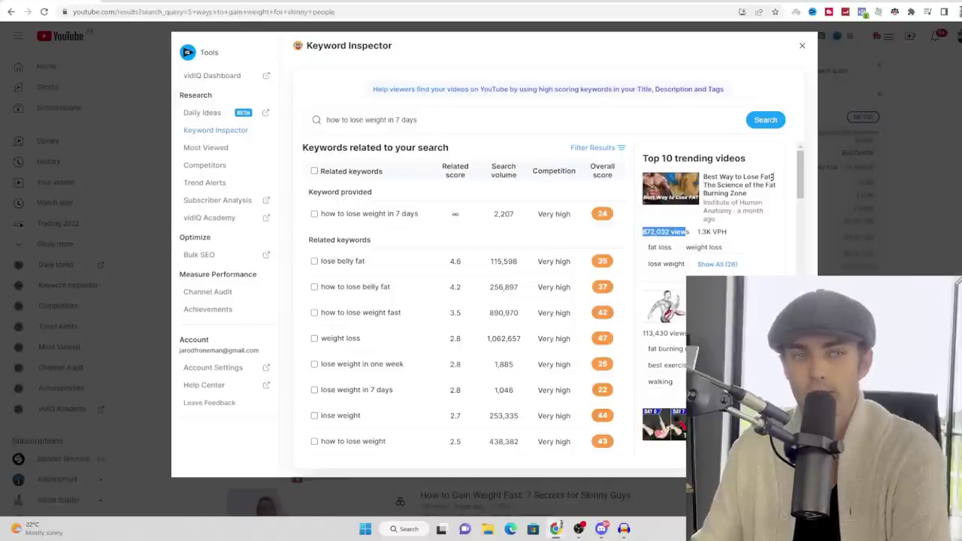
{"action": "left_click_drag", "start_coordinate": [688, 232], "coordinate": [726, 231]}
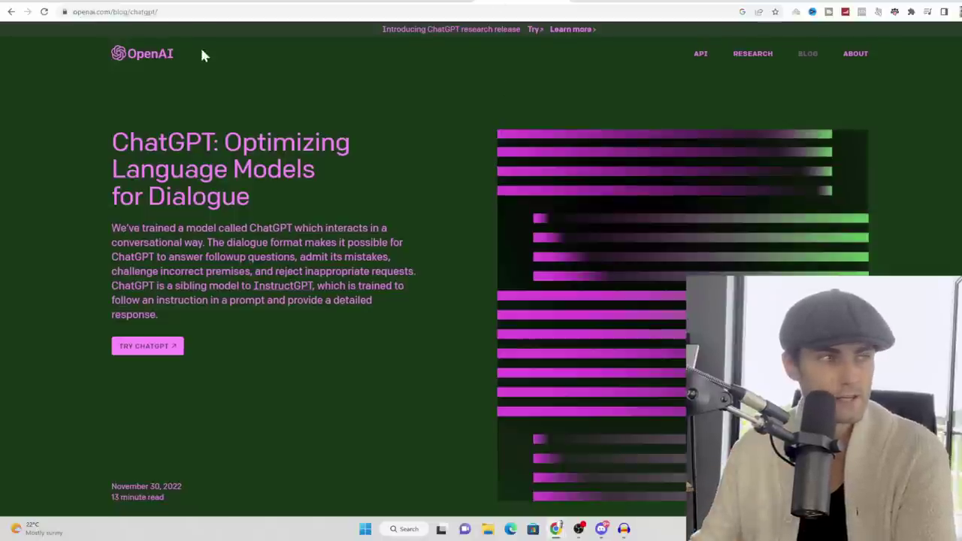
Open the ChatGPT chat page and draft the prompt 'best ways to lose fat'.
{"action": "left_click", "coordinate": [148, 353]}
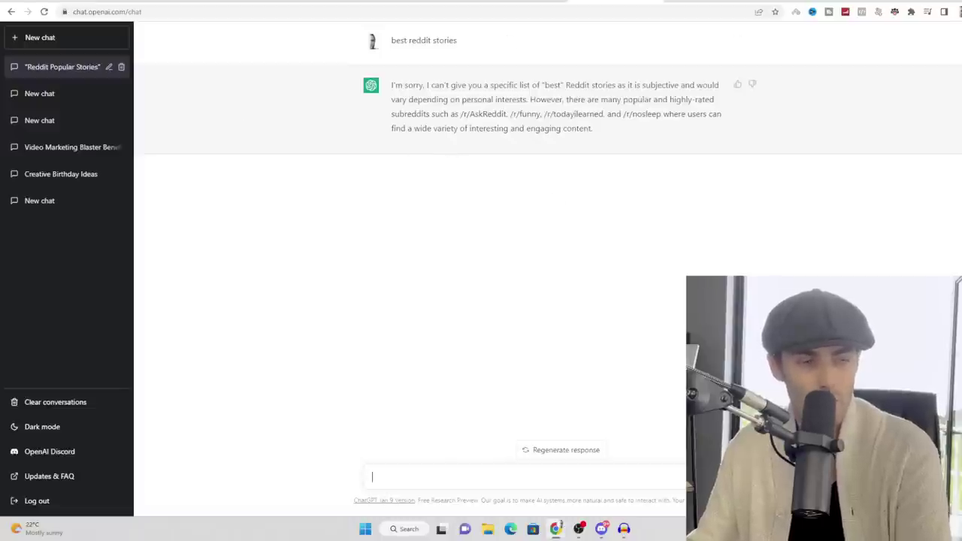
{"action": "left_click", "coordinate": [468, 475]}
{"action": "type", "text": "best ways to lose"}
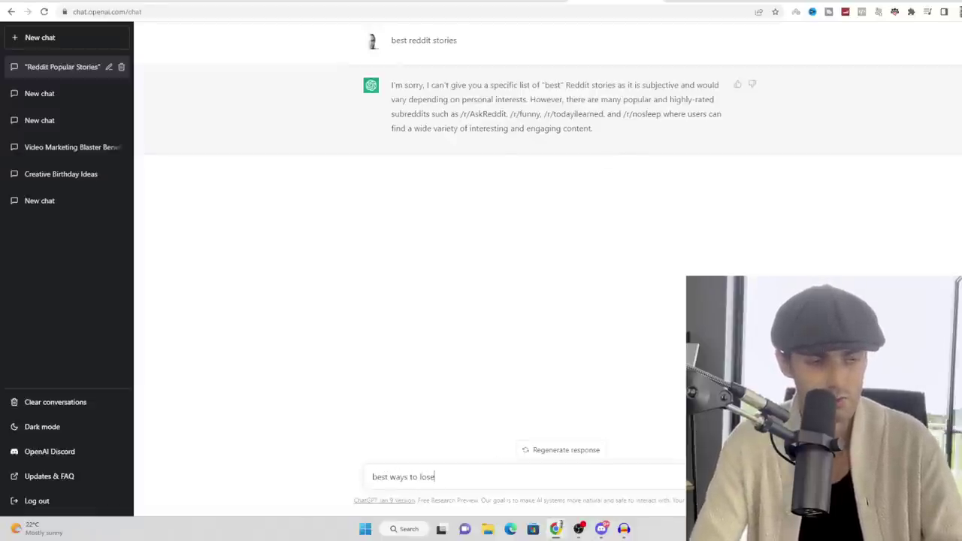
{"action": "type", "text": " fat"}
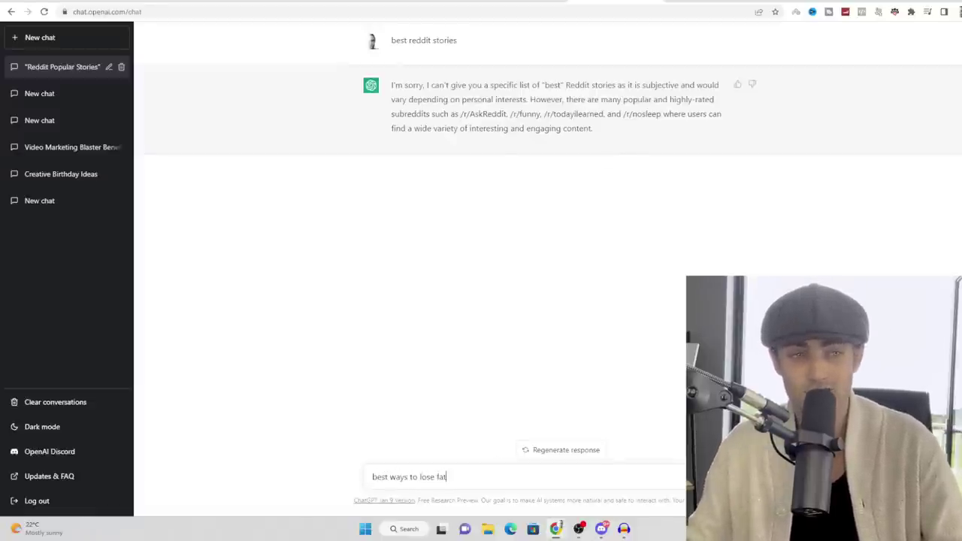
Send 'best ways to lose fat' and highlight ChatGPT's six numbered tips.
{"action": "key", "text": "Return"}
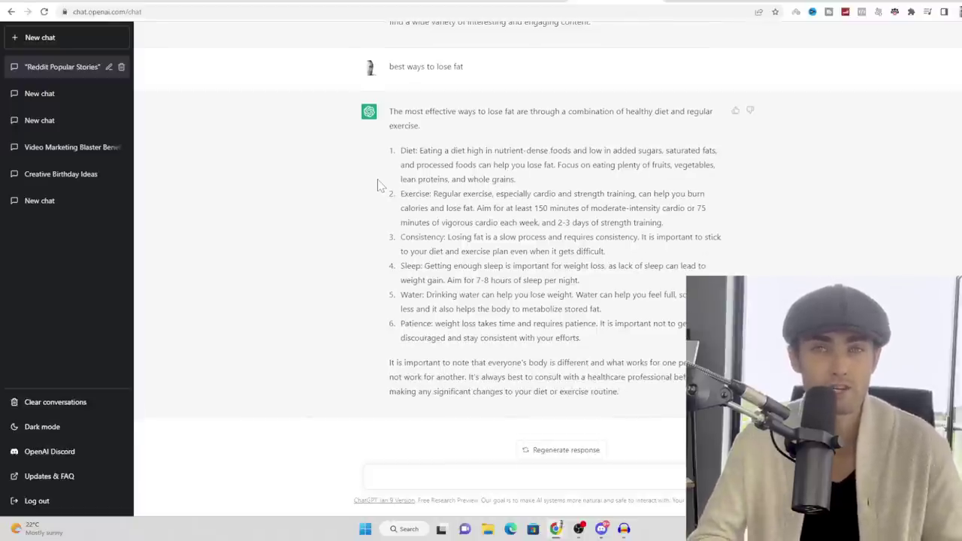
{"action": "left_click_drag", "start_coordinate": [391, 149], "coordinate": [700, 342]}
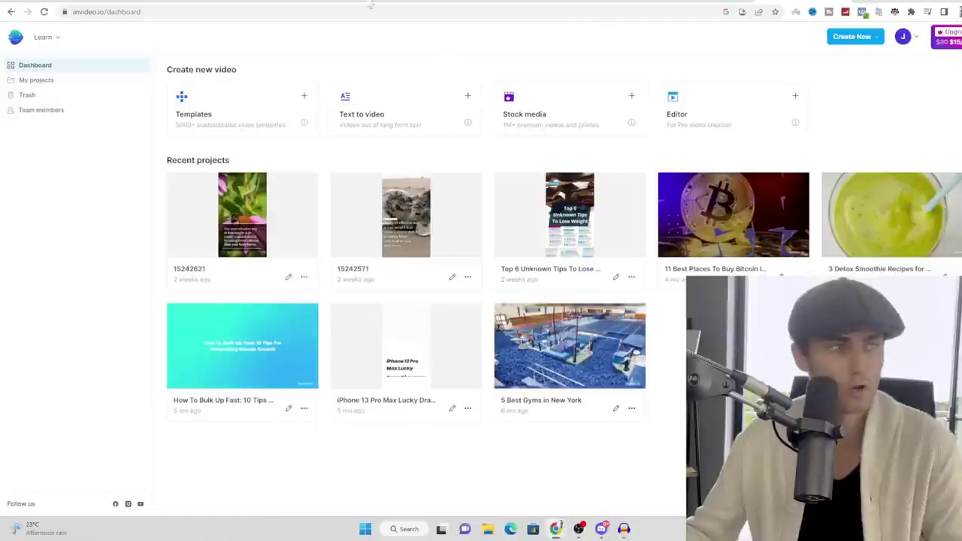
Log out of InVideo and highlight the 'Unlock the power of video' headline.
{"action": "left_click", "coordinate": [902, 37]}
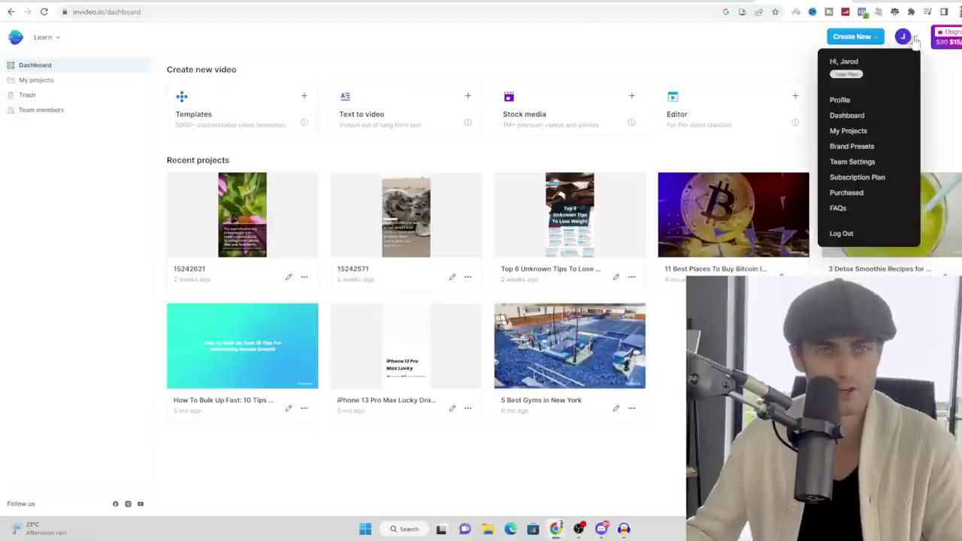
{"action": "left_click", "coordinate": [842, 234]}
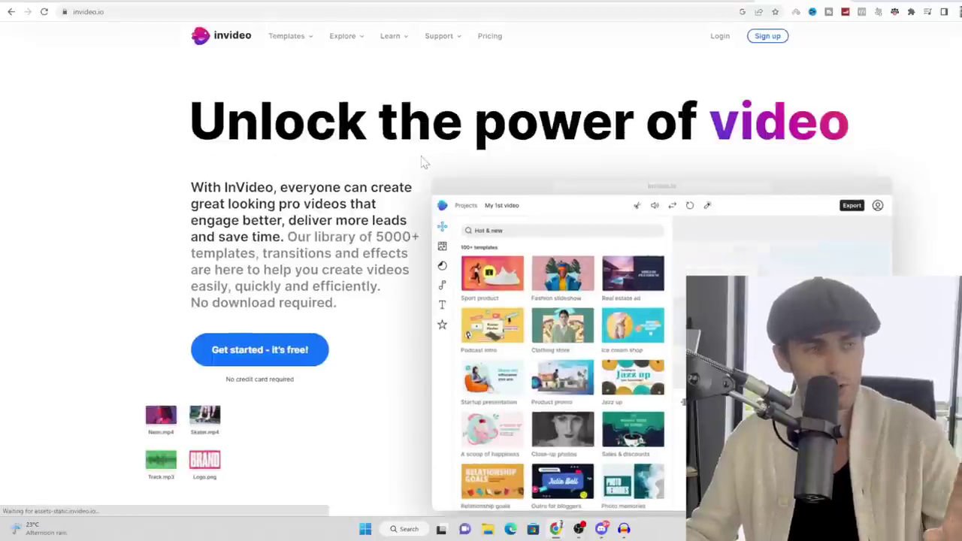
{"action": "left_click_drag", "start_coordinate": [854, 123], "coordinate": [177, 121]}
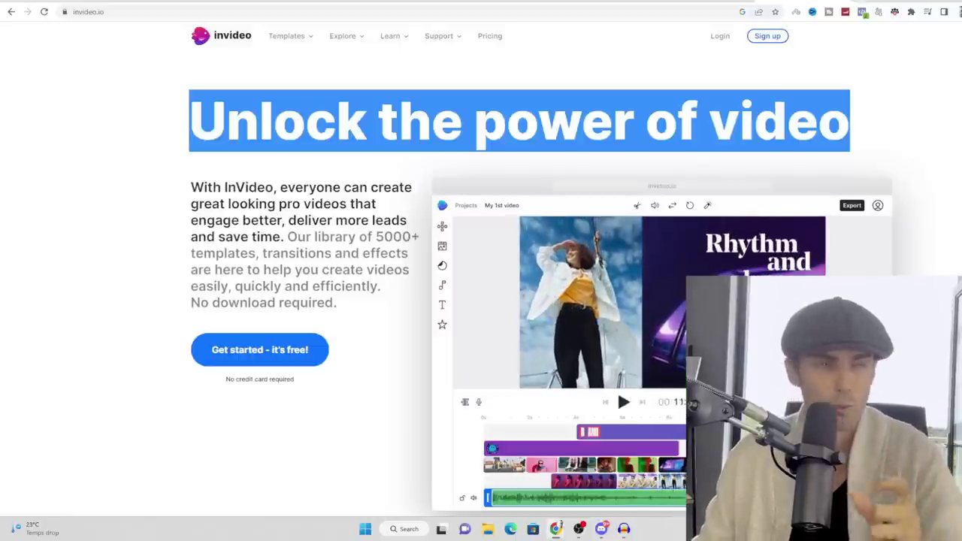
Highlight the Business plan's 60 HD exports, 1M+ Premium Media and 7-day money-back guarantee.
{"action": "left_click", "coordinate": [507, 51]}
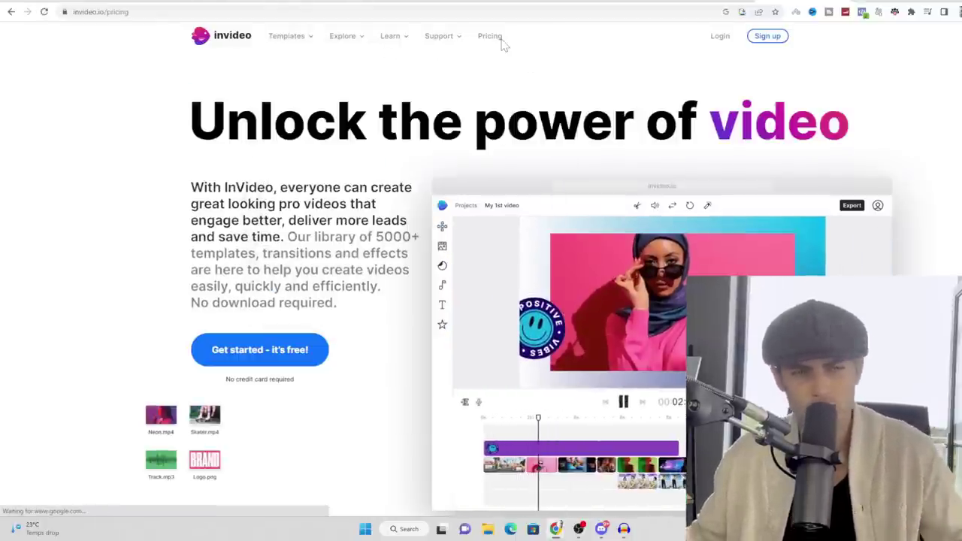
{"action": "scroll", "coordinate": [618, 155], "scroll_direction": "down", "scroll_amount": 2}
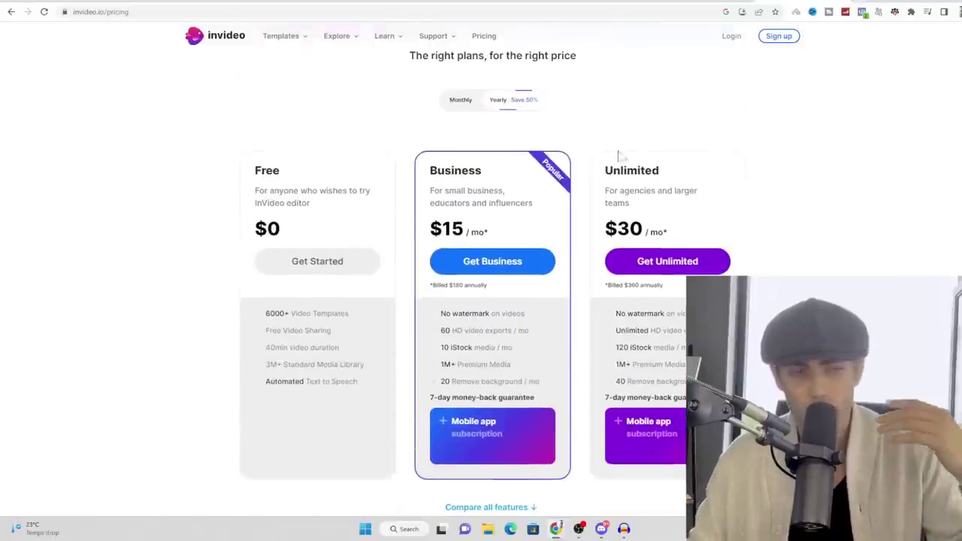
{"action": "scroll", "coordinate": [556, 165], "scroll_direction": "down", "scroll_amount": 1}
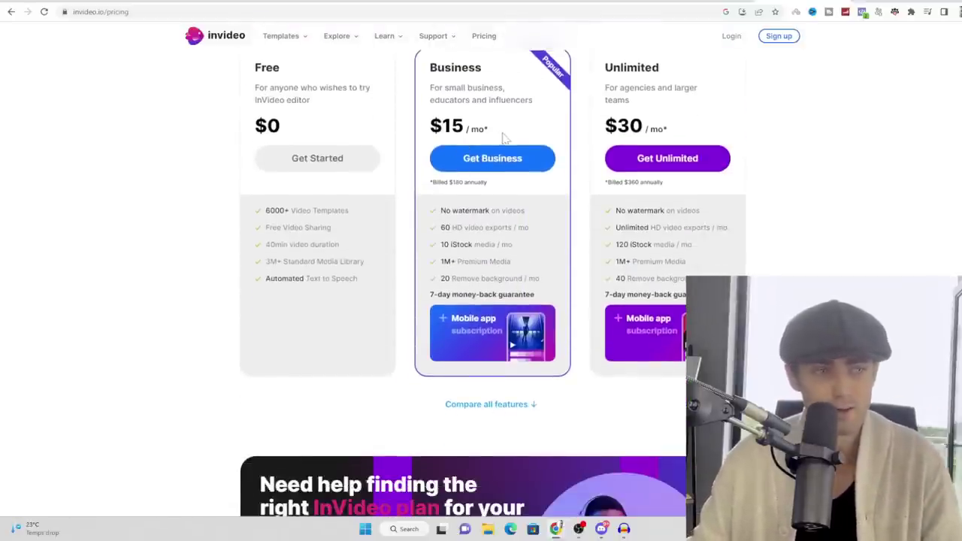
{"action": "left_click_drag", "start_coordinate": [442, 228], "coordinate": [538, 238]}
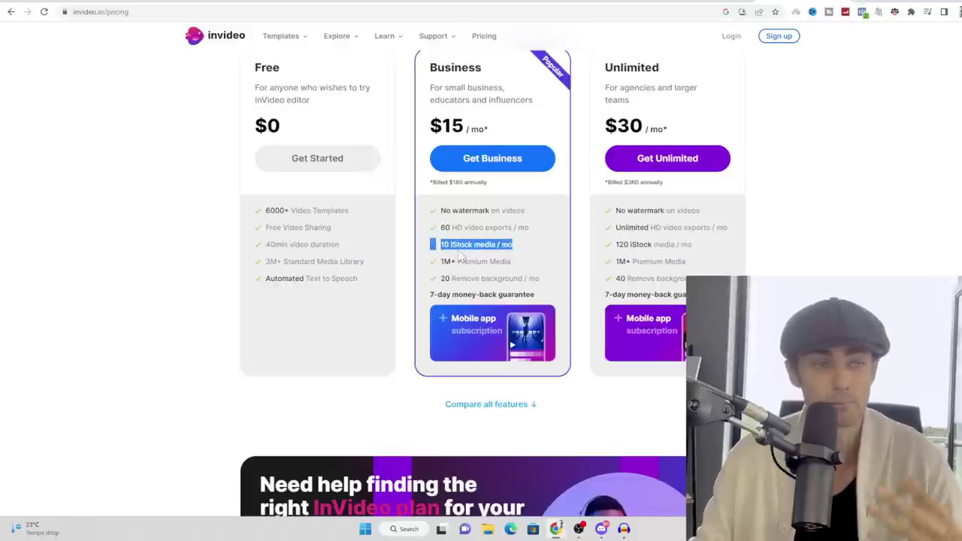
{"action": "left_click_drag", "start_coordinate": [441, 261], "coordinate": [512, 261]}
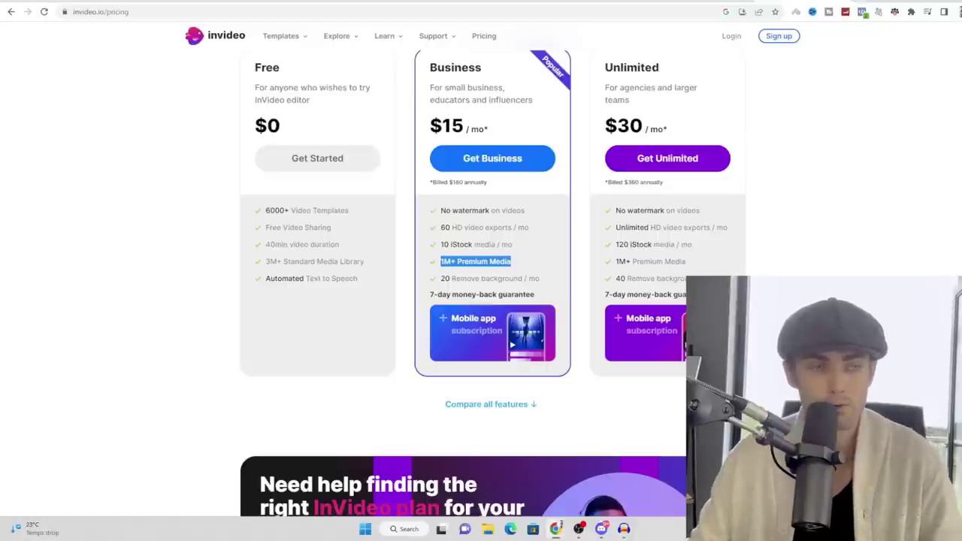
{"action": "left_click_drag", "start_coordinate": [454, 278], "coordinate": [540, 278]}
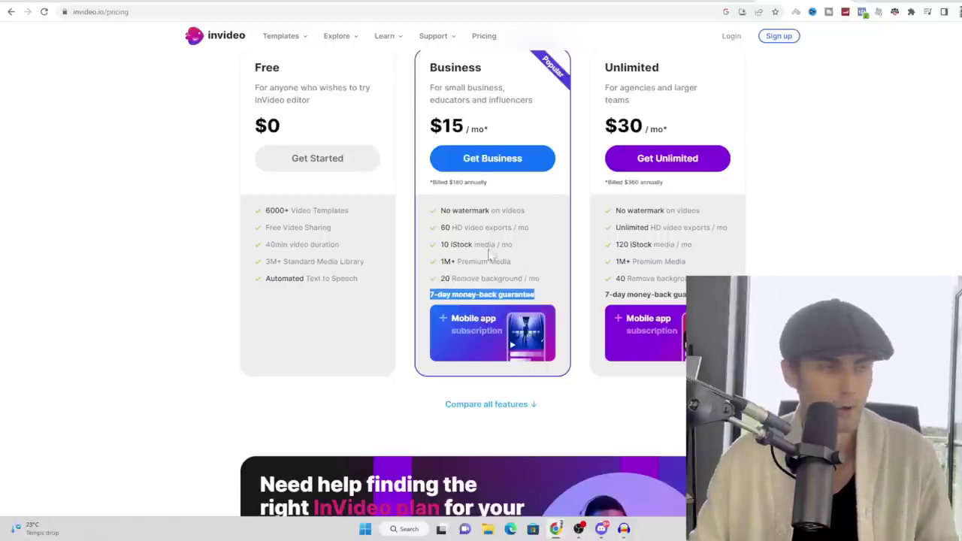
{"action": "scroll", "coordinate": [489, 254], "scroll_direction": "up", "scroll_amount": 3}
{"action": "left_click", "coordinate": [731, 37]}
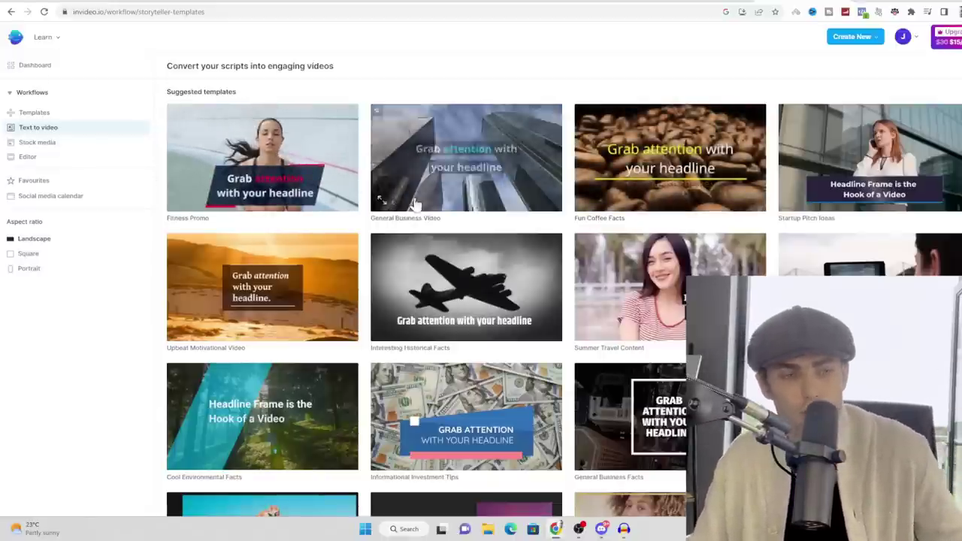
Start a new video from the Fitness Promo template.
{"action": "scroll", "coordinate": [421, 211], "scroll_direction": "down", "scroll_amount": 2}
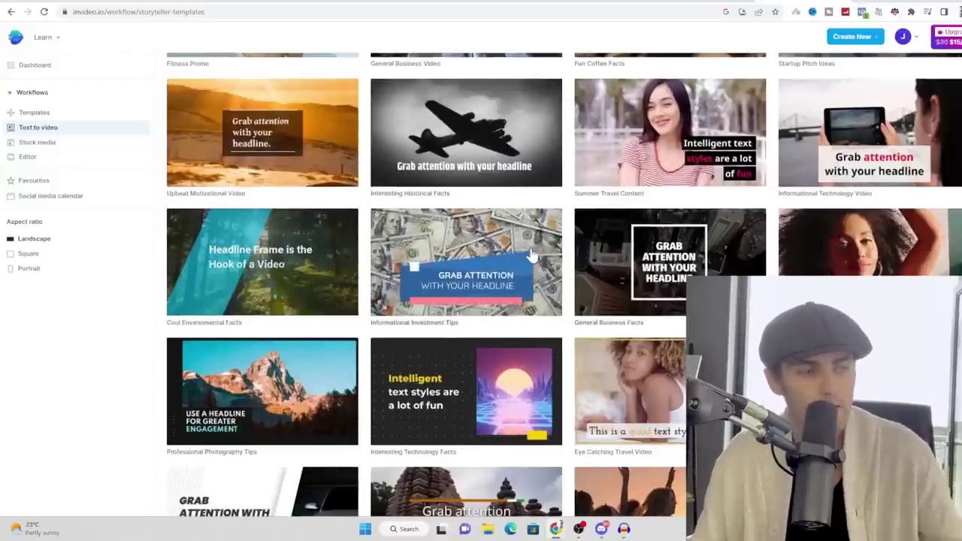
{"action": "scroll", "coordinate": [532, 256], "scroll_direction": "up", "scroll_amount": 2}
{"action": "left_click", "coordinate": [247, 146]}
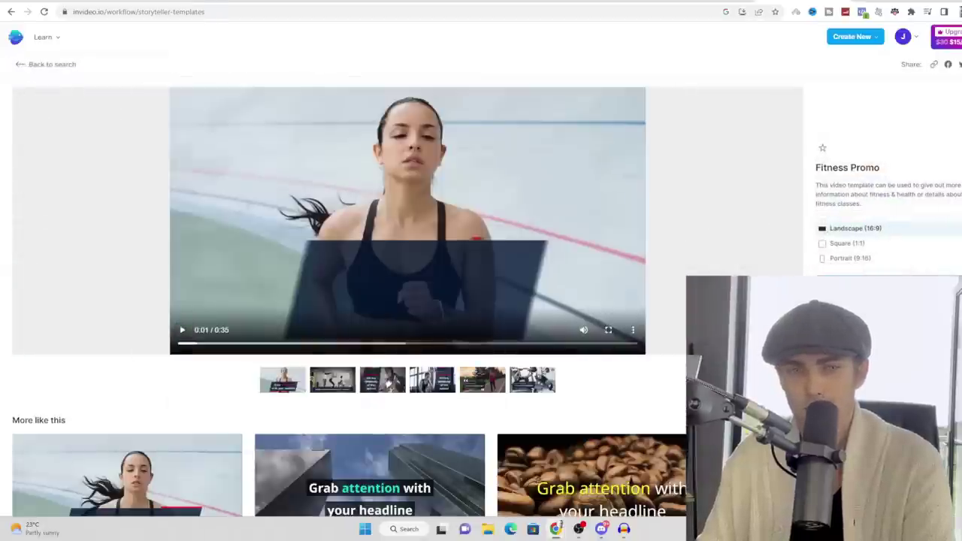
{"action": "left_click", "coordinate": [888, 289]}
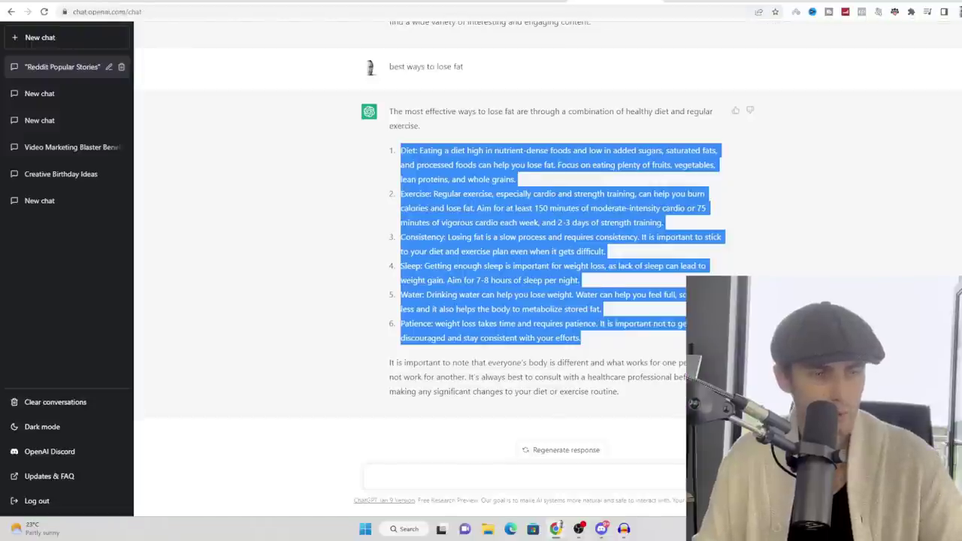
Select and copy ChatGPT's full fat-loss answer.
{"action": "left_click", "coordinate": [593, 376]}
{"action": "left_click_drag", "start_coordinate": [626, 397], "coordinate": [390, 113]}
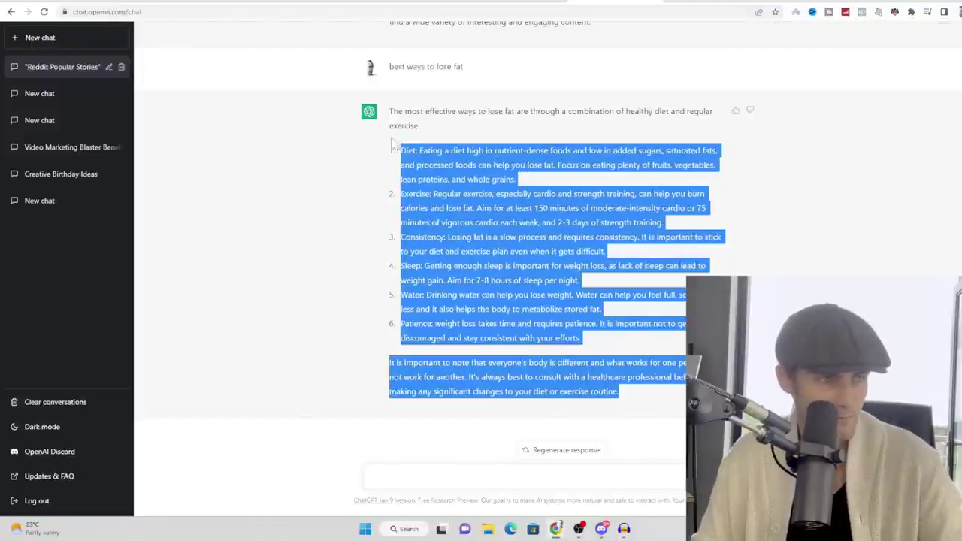
{"action": "right_click", "coordinate": [417, 117]}
{"action": "left_click", "coordinate": [444, 126]}
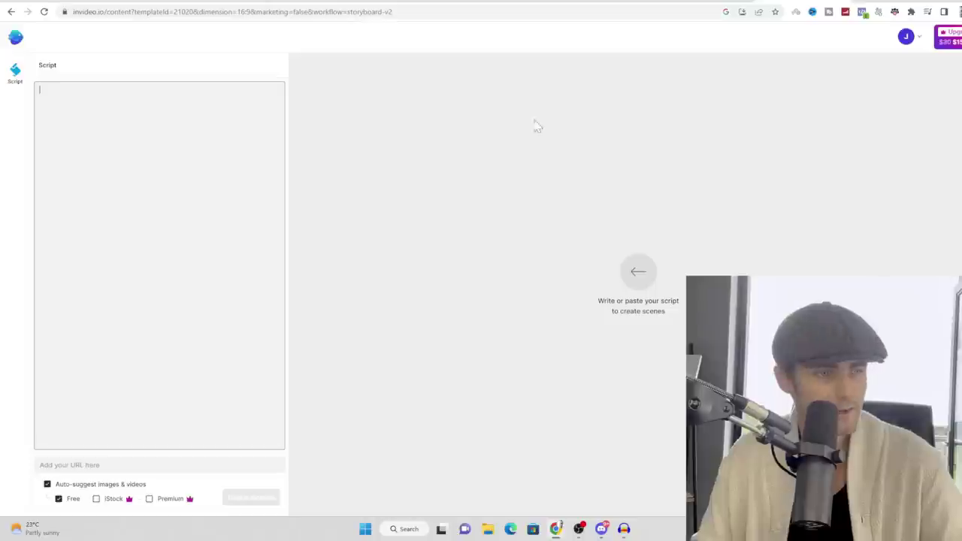
Paste the fat-loss answer as the script and generate the video scenes.
{"action": "key", "text": "ctrl+v"}
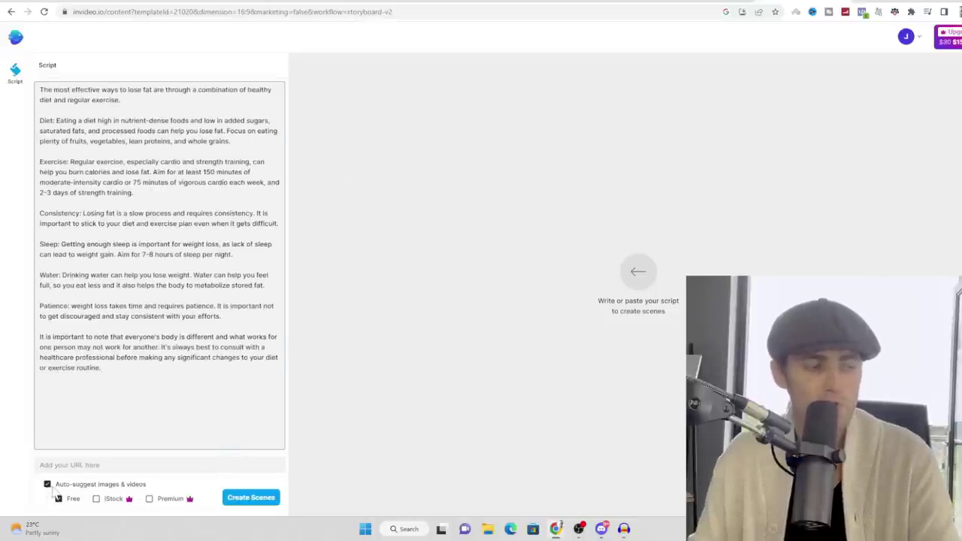
{"action": "left_click", "coordinate": [242, 503]}
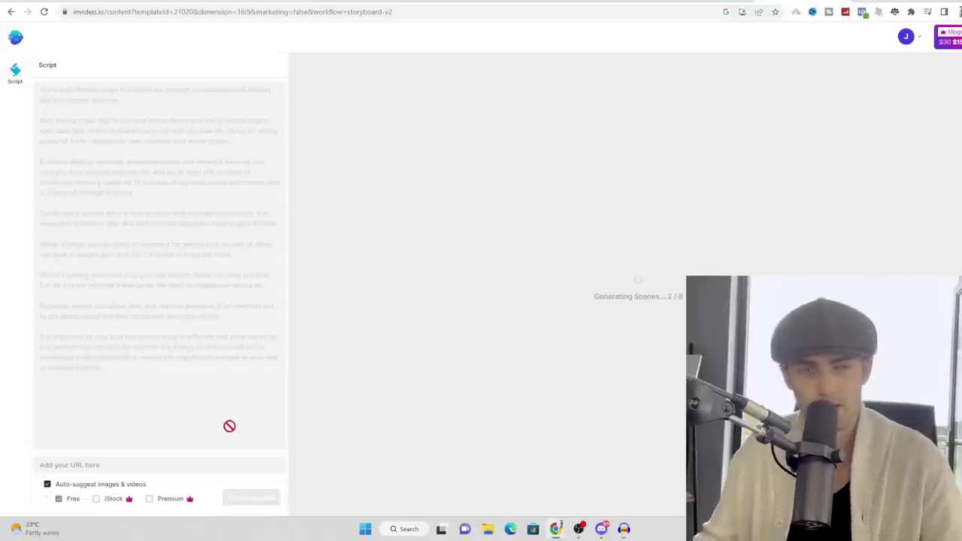
{"action": "left_click_drag", "start_coordinate": [644, 296], "coordinate": [682, 297]}
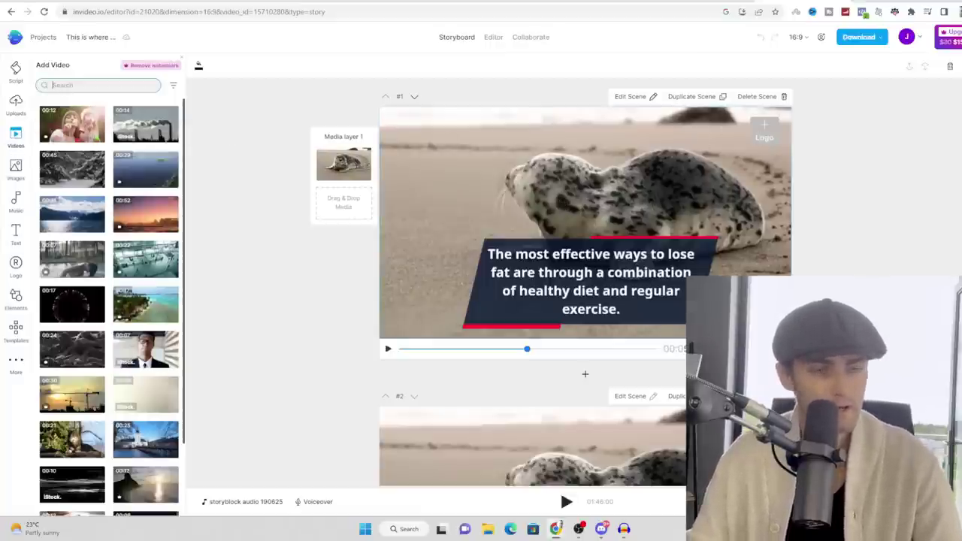
Search stock videos for 'weight loss' and place clips into scene #1 and scene #2 (lemon).
{"action": "type", "text": "wil"}
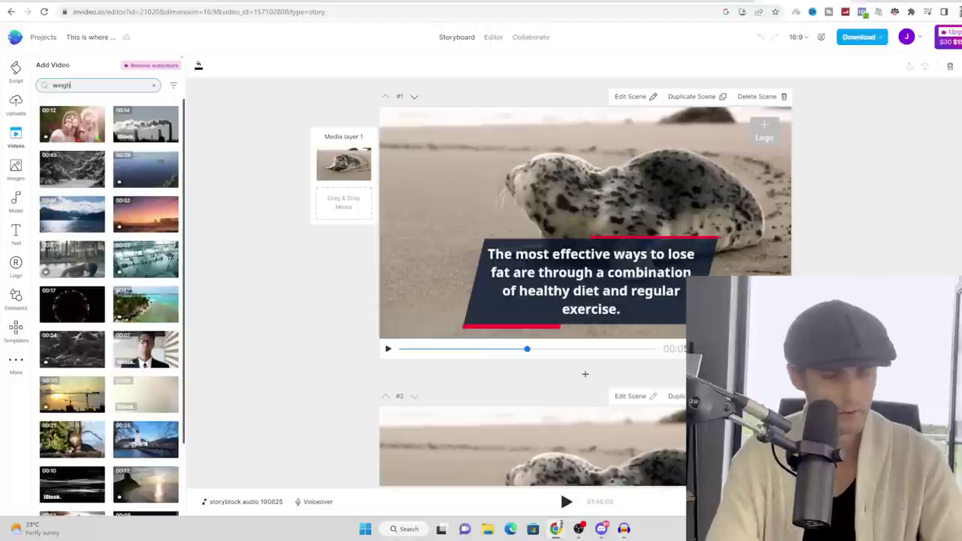
{"action": "type", "text": "t loss"}
{"action": "key", "text": "Return"}
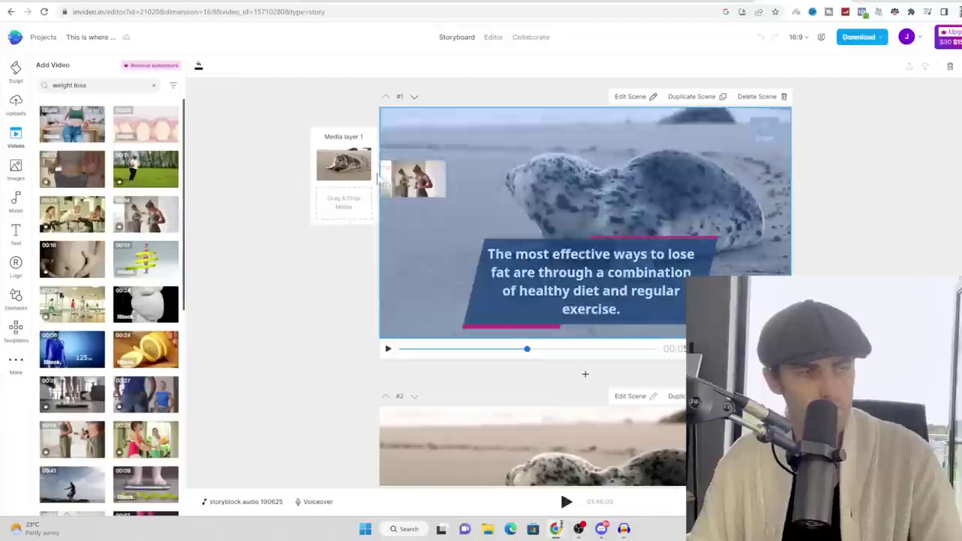
{"action": "left_click_drag", "start_coordinate": [154, 128], "coordinate": [321, 174]}
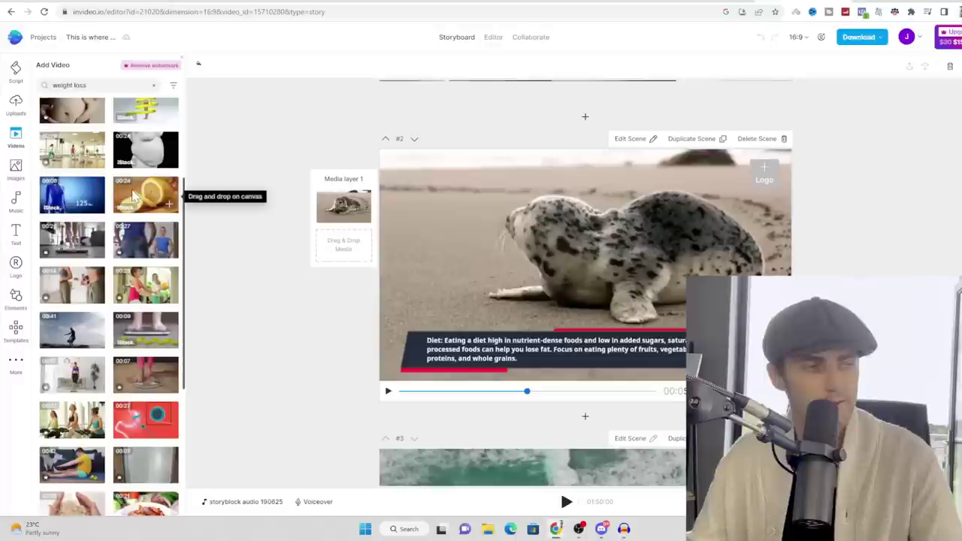
{"action": "mouse_move", "coordinate": [133, 195]}
{"action": "left_mouse_down"}
{"action": "mouse_move", "coordinate": [238, 184]}
{"action": "mouse_move", "coordinate": [315, 342]}
{"action": "mouse_move", "coordinate": [342, 207]}
{"action": "left_mouse_up"}
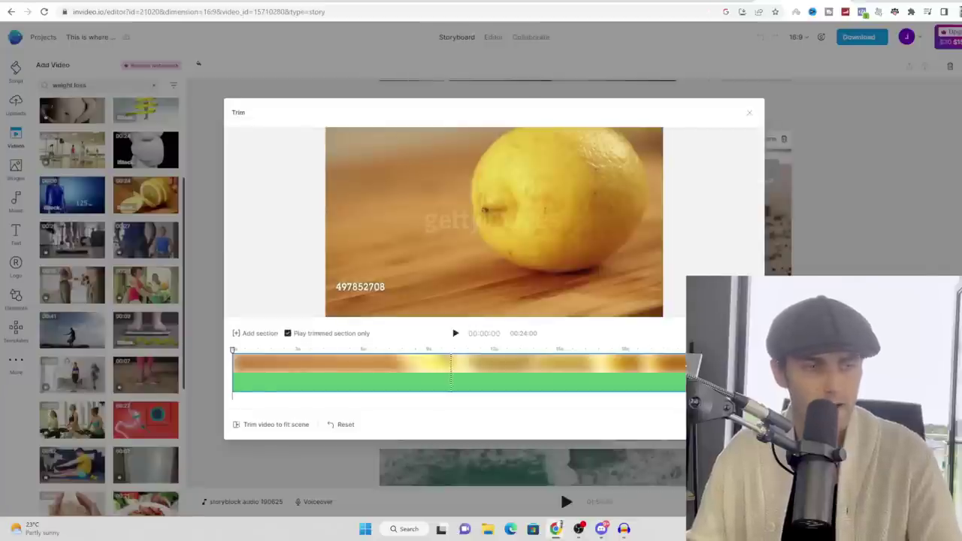
{"action": "key", "text": "Escape"}
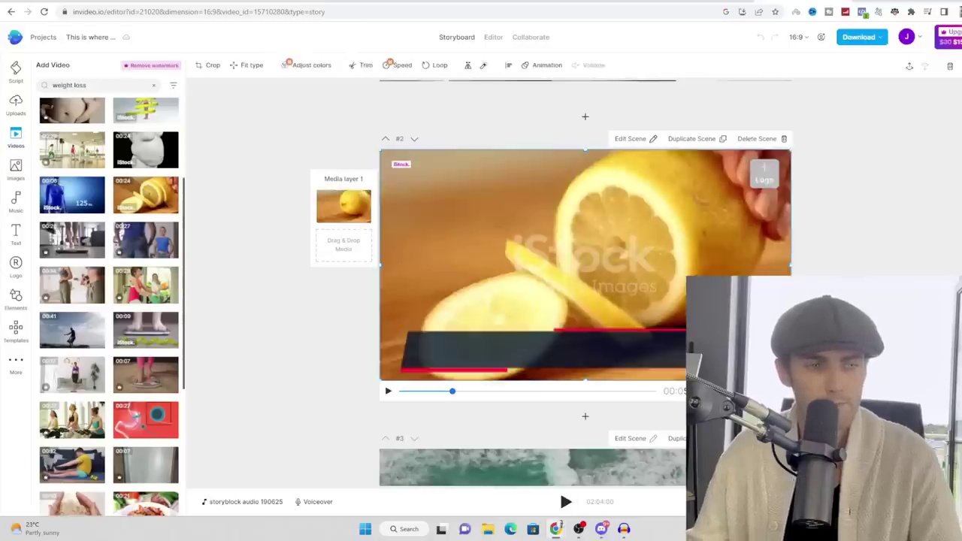
Put a new weight-loss clip into scene #3 and the cycling-class clip into scene #4.
{"action": "scroll", "coordinate": [856, 252], "scroll_direction": "down", "scroll_amount": 3}
{"action": "scroll", "coordinate": [855, 253], "scroll_direction": "down", "scroll_amount": 2}
{"action": "scroll", "coordinate": [850, 253], "scroll_direction": "up", "scroll_amount": 2}
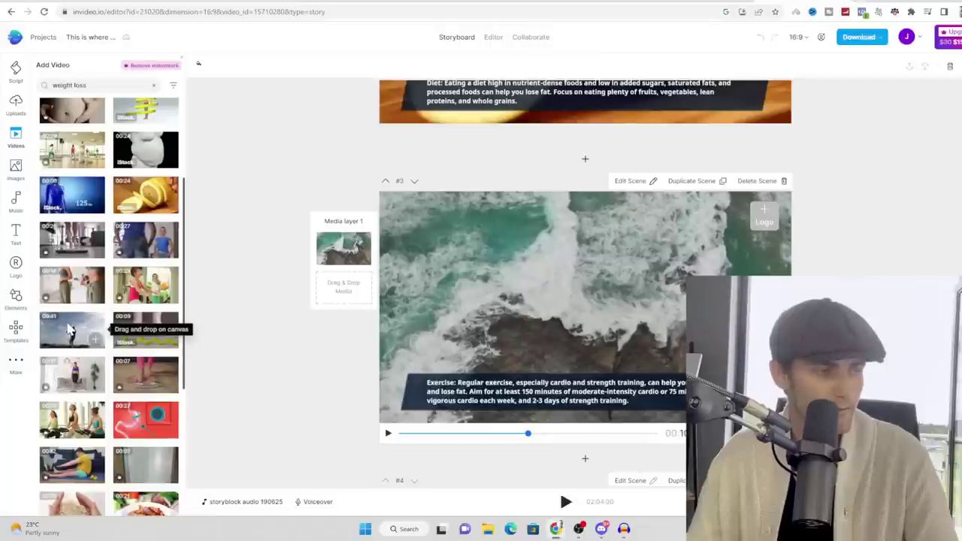
{"action": "left_click_drag", "start_coordinate": [49, 342], "coordinate": [335, 254]}
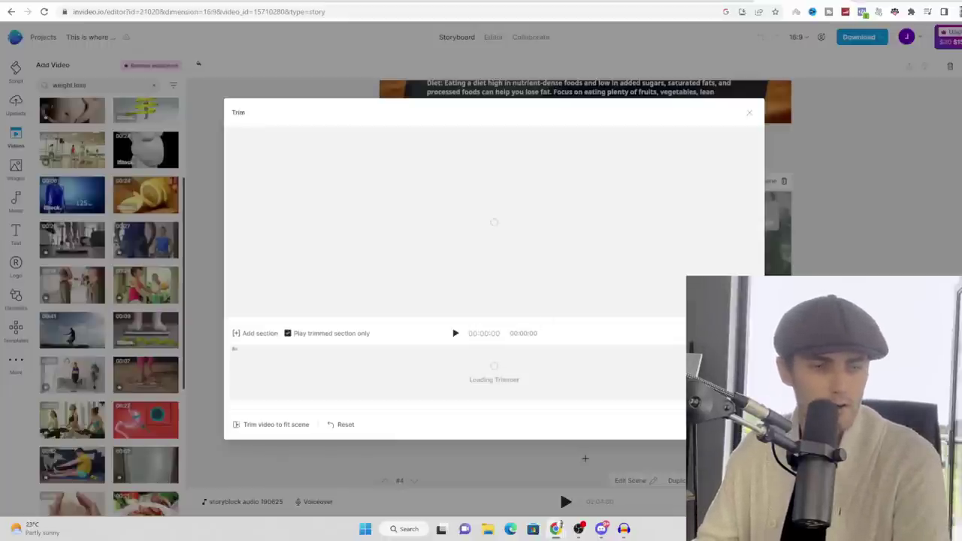
{"action": "left_click", "coordinate": [199, 63]}
{"action": "scroll", "coordinate": [457, 334], "scroll_direction": "down", "scroll_amount": 5}
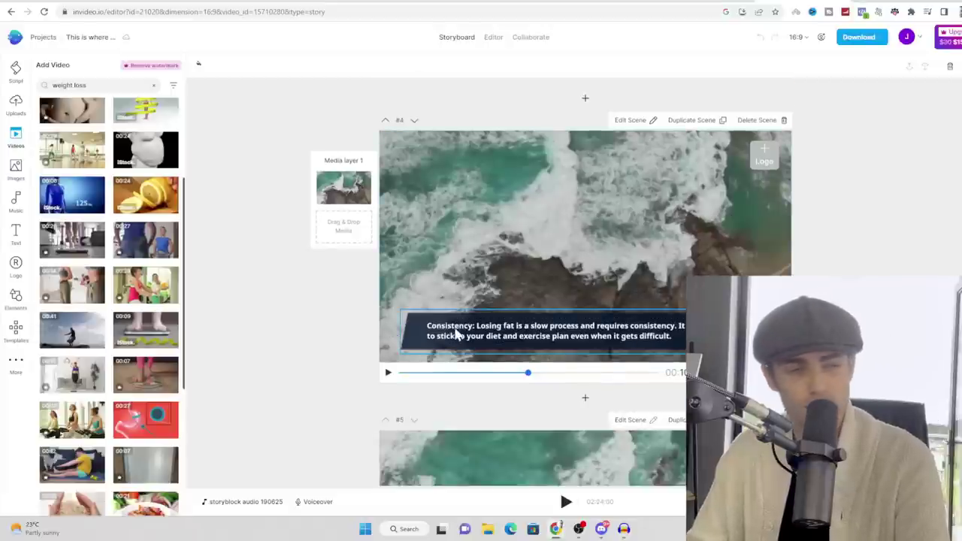
{"action": "scroll", "coordinate": [72, 300], "scroll_direction": "down", "scroll_amount": 2}
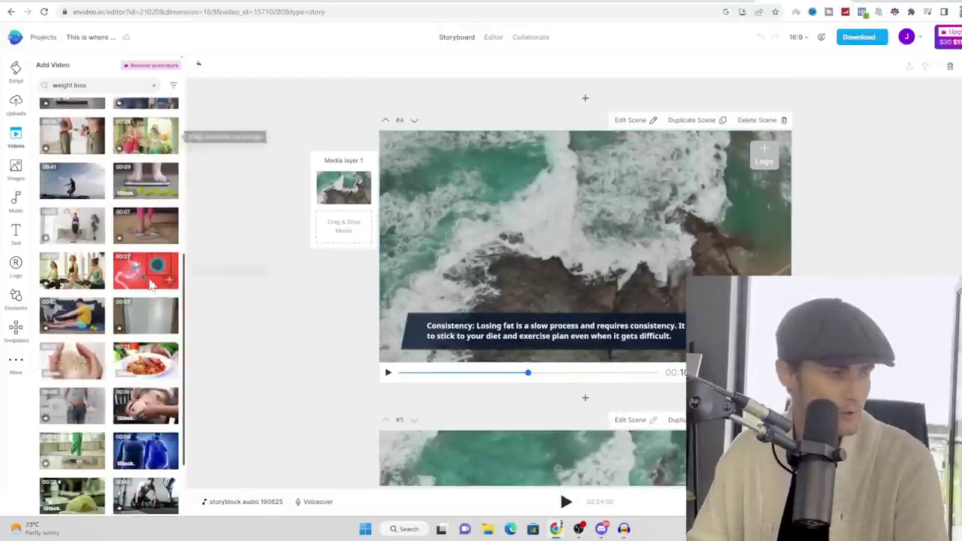
{"action": "left_click_drag", "start_coordinate": [73, 266], "coordinate": [343, 188]}
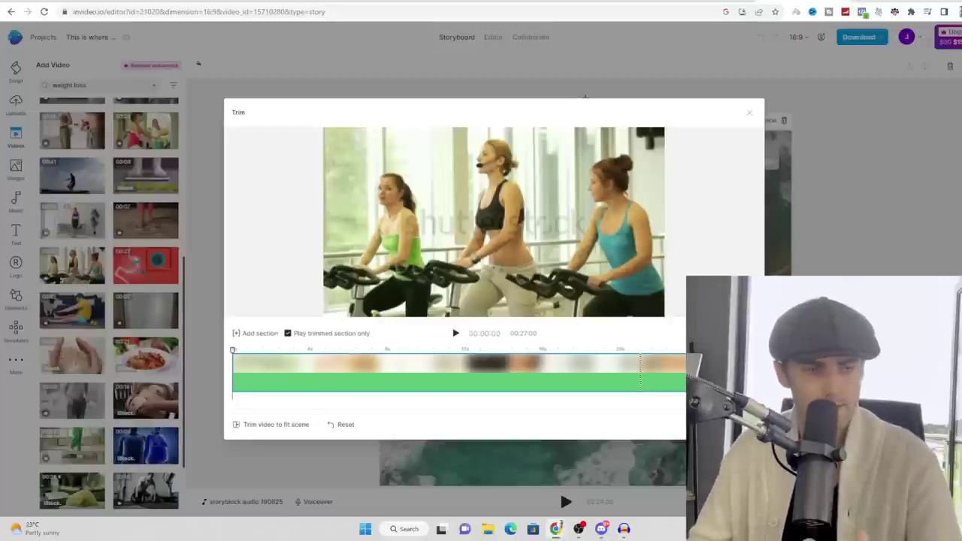
{"action": "key", "text": "Escape"}
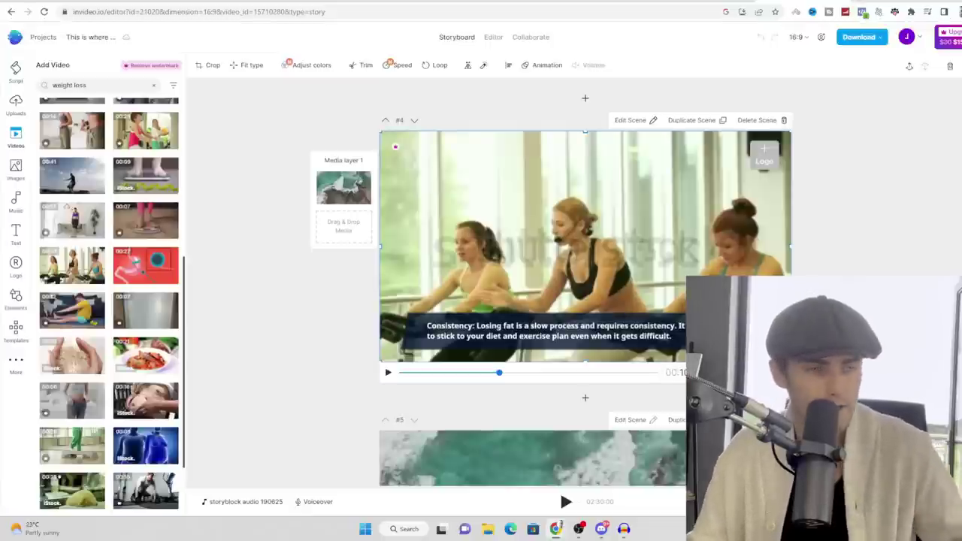
{"action": "scroll", "coordinate": [589, 390], "scroll_direction": "down", "scroll_amount": 2}
{"action": "scroll", "coordinate": [589, 390], "scroll_direction": "down", "scroll_amount": 1}
{"action": "scroll", "coordinate": [552, 312], "scroll_direction": "down", "scroll_amount": 2}
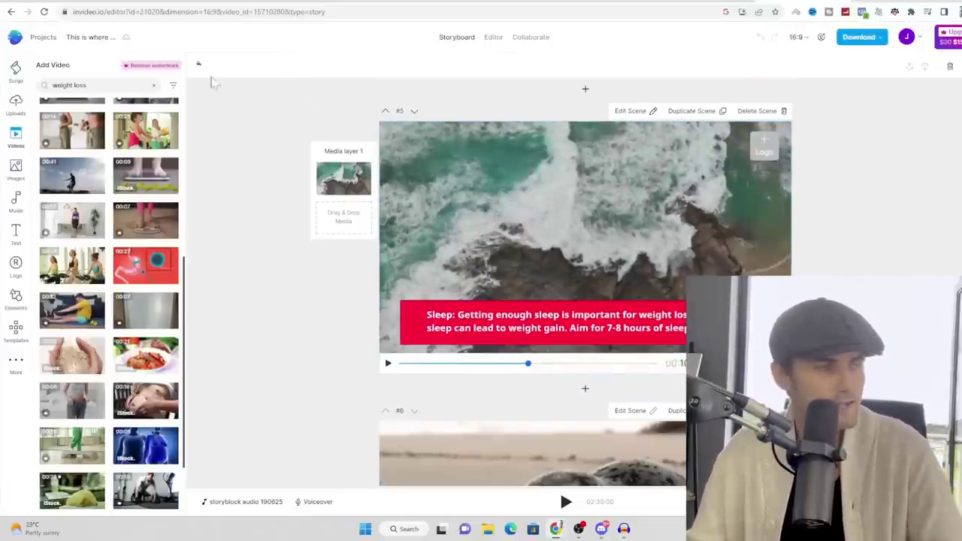
Search stock videos for 'sleep' and place a sleep clip into scene #5.
{"action": "triple_click", "coordinate": [90, 85]}
{"action": "type", "text": "sle"}
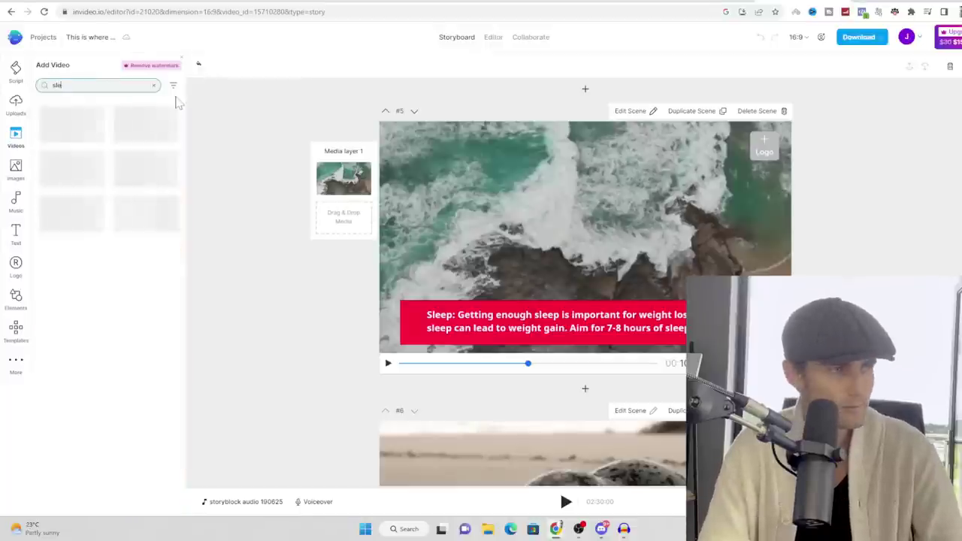
{"action": "type", "text": "ep"}
{"action": "left_click_drag", "start_coordinate": [75, 120], "coordinate": [382, 194]}
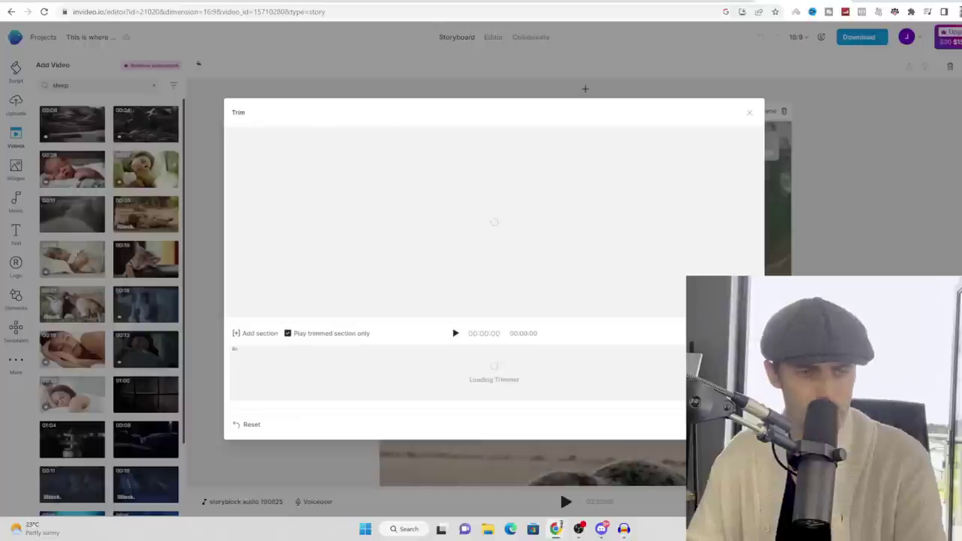
{"action": "left_click", "coordinate": [199, 63]}
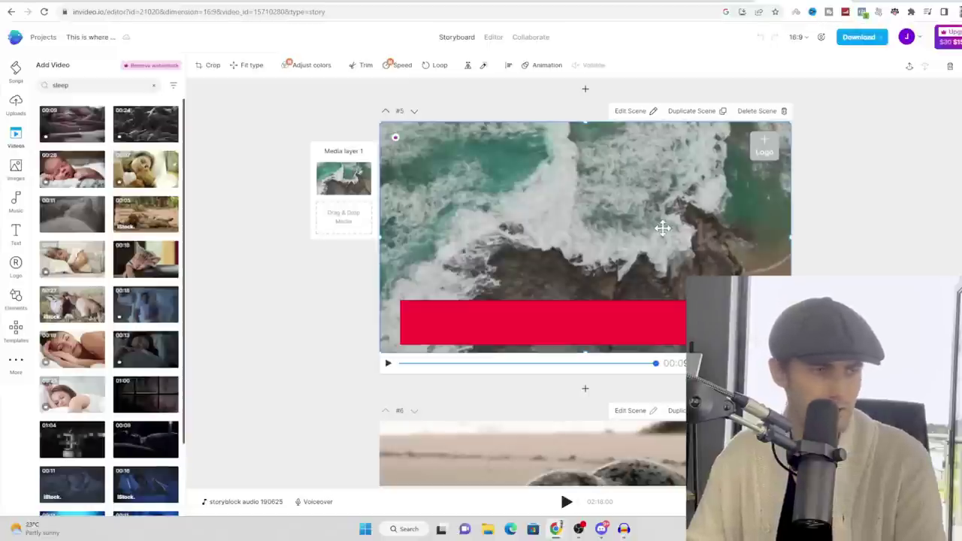
{"action": "scroll", "coordinate": [662, 228], "scroll_direction": "down", "scroll_amount": 3}
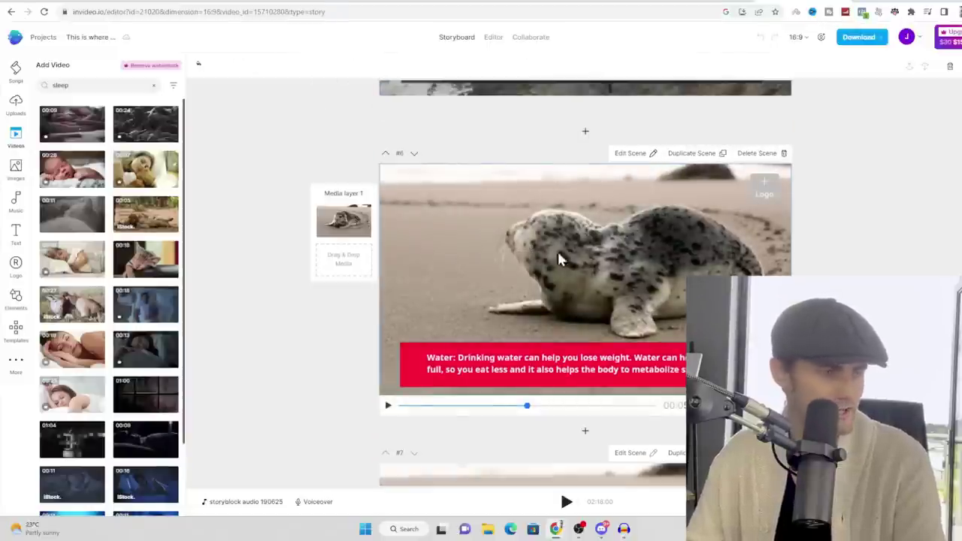
Search for 'drinking' and put drinking clips into scene #6 and scene #7 (man in blue).
{"action": "double_click", "coordinate": [60, 85]}
{"action": "type", "text": "d"}
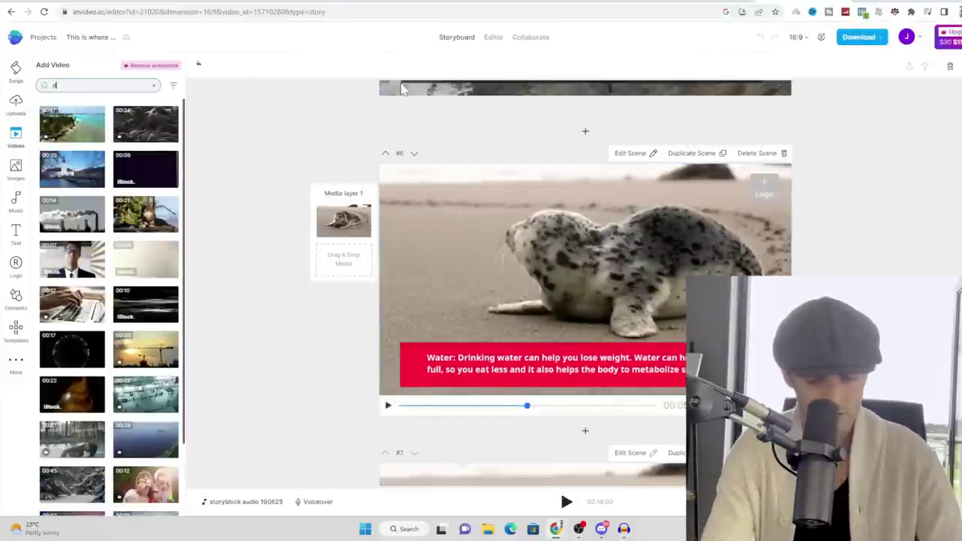
{"action": "type", "text": "rinking"}
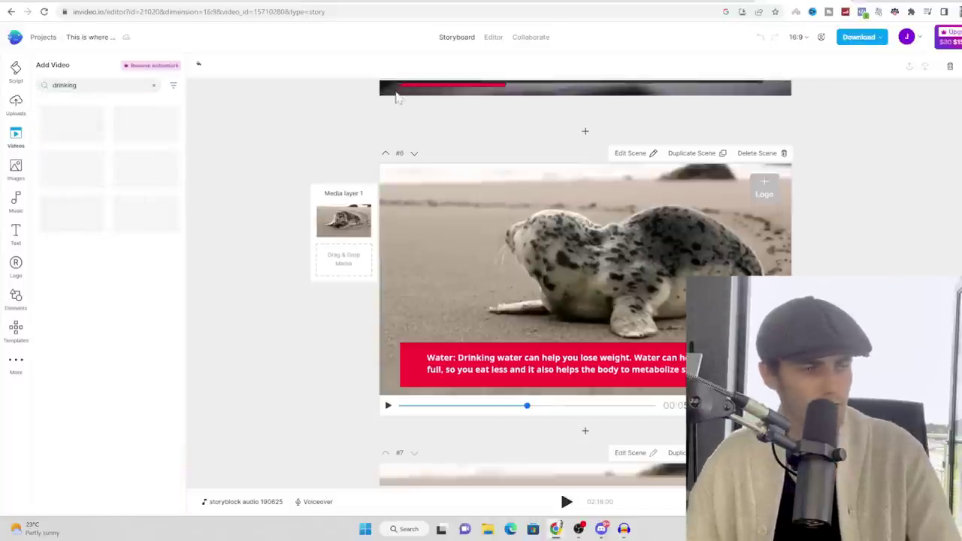
{"action": "left_click_drag", "start_coordinate": [74, 130], "coordinate": [344, 220]}
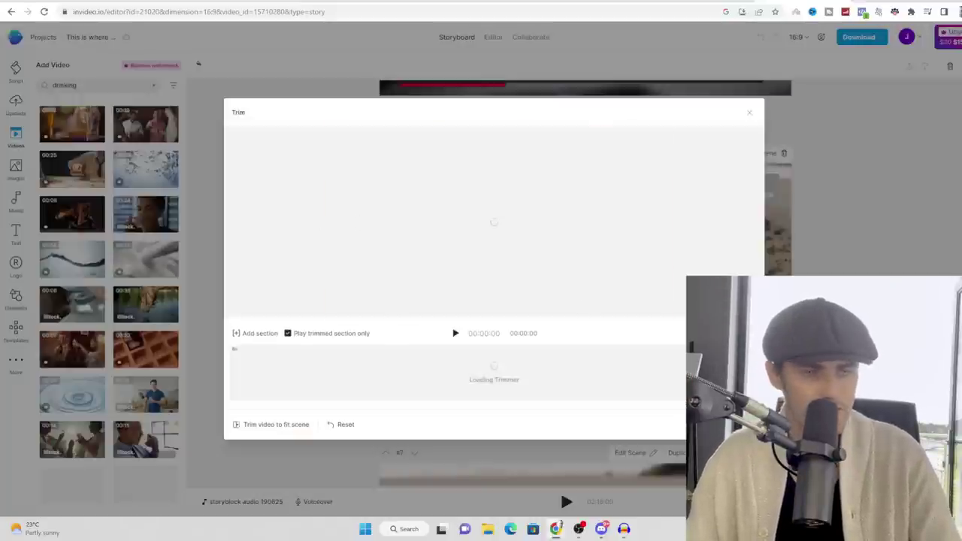
{"action": "left_click", "coordinate": [210, 320]}
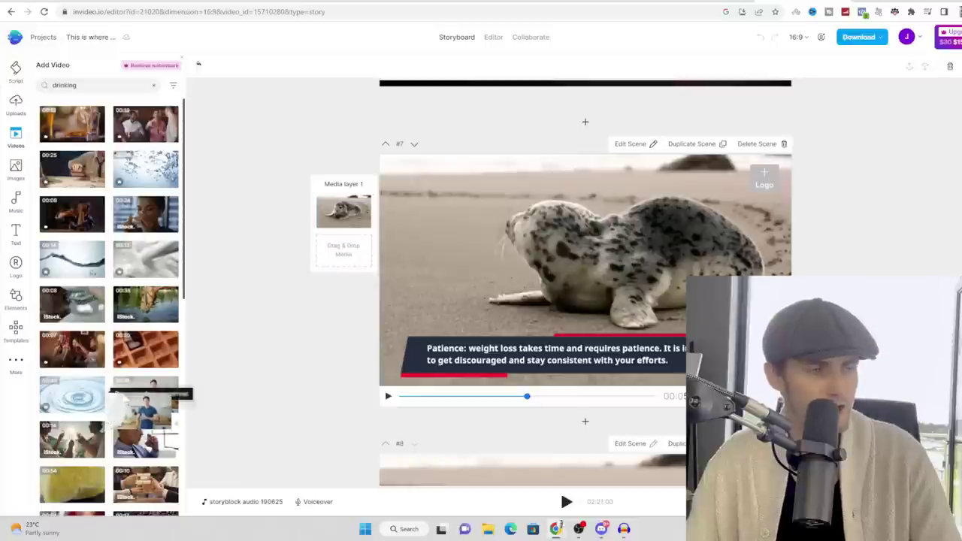
{"action": "left_click_drag", "start_coordinate": [146, 394], "coordinate": [322, 216]}
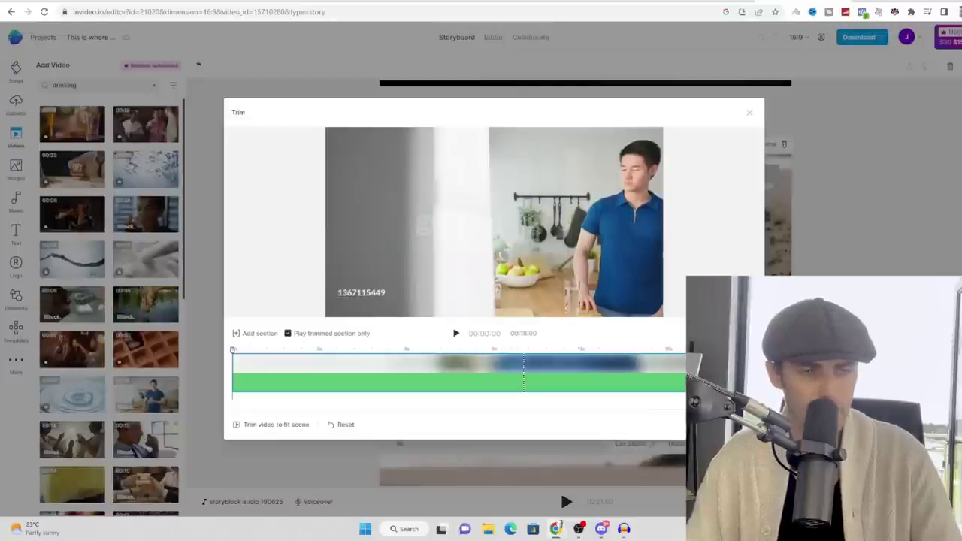
{"action": "key", "text": "Escape"}
{"action": "scroll", "coordinate": [631, 303], "scroll_direction": "down", "scroll_amount": 5}
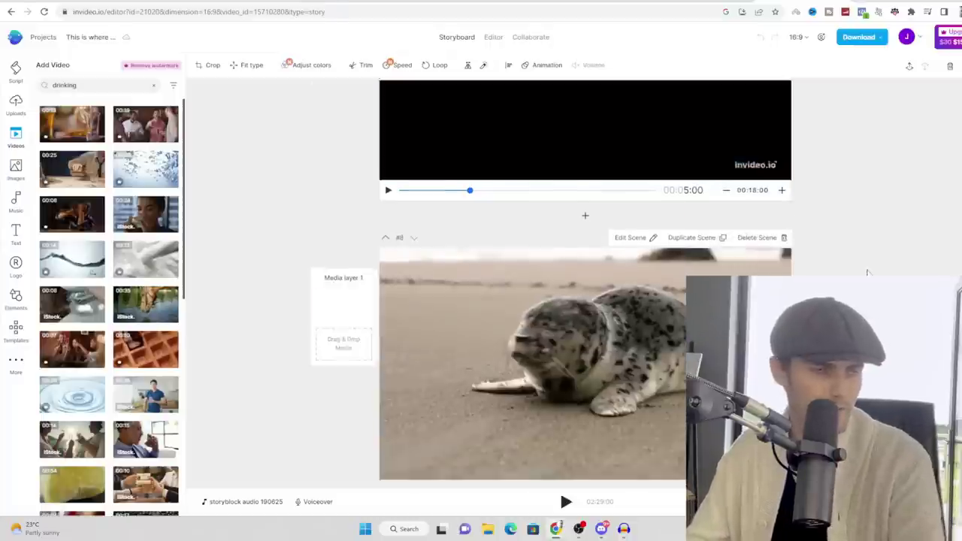
{"action": "scroll", "coordinate": [632, 303], "scroll_direction": "down", "scroll_amount": 1}
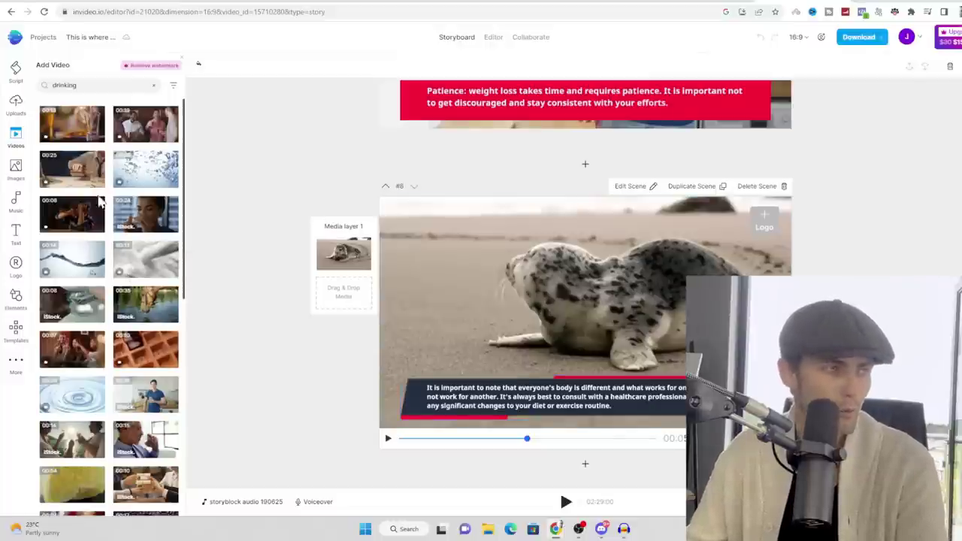
Search for 'fitness' and replace scene #8's seal footage with the running-feet clip.
{"action": "double_click", "coordinate": [64, 85]}
{"action": "type", "text": "fitn"}
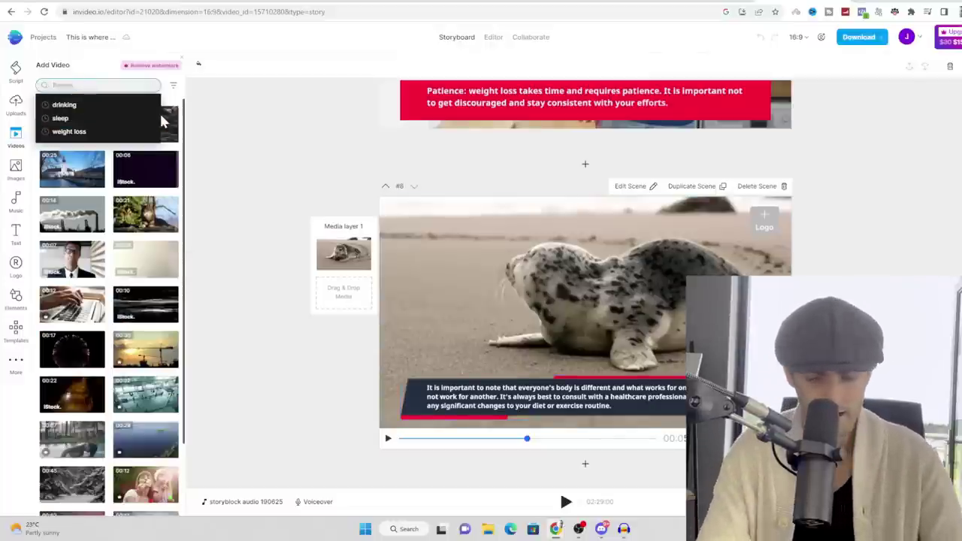
{"action": "type", "text": "ess"}
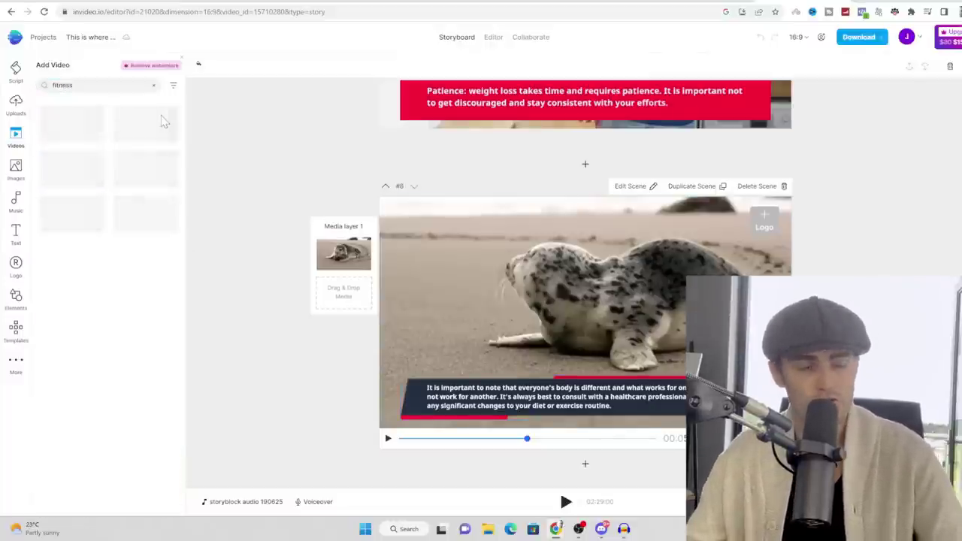
{"action": "scroll", "coordinate": [688, 274], "scroll_direction": "up", "scroll_amount": 3}
{"action": "scroll", "coordinate": [689, 273], "scroll_direction": "up", "scroll_amount": 1}
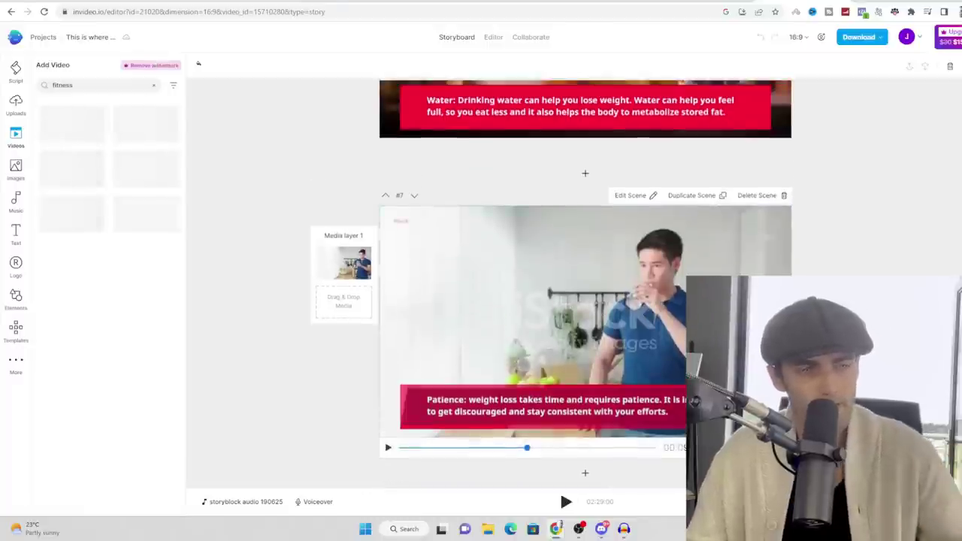
{"action": "scroll", "coordinate": [689, 274], "scroll_direction": "up", "scroll_amount": 3}
{"action": "scroll", "coordinate": [688, 274], "scroll_direction": "up", "scroll_amount": 3}
{"action": "scroll", "coordinate": [689, 273], "scroll_direction": "up", "scroll_amount": 3}
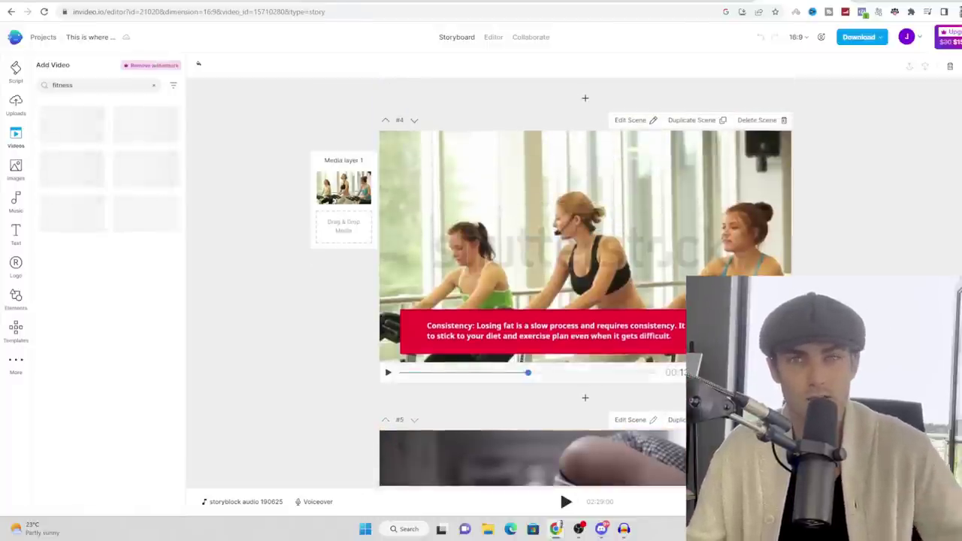
{"action": "scroll", "coordinate": [586, 300], "scroll_direction": "down", "scroll_amount": 3}
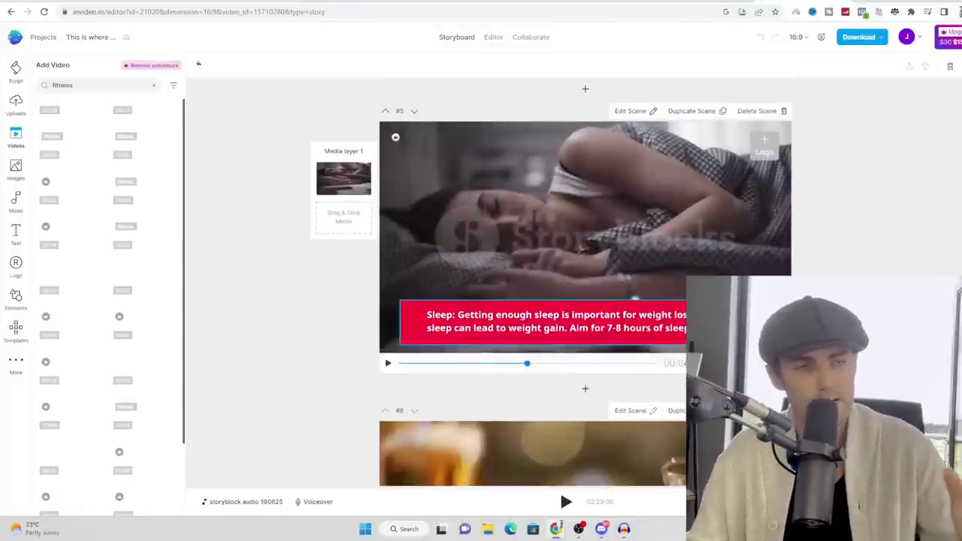
{"action": "scroll", "coordinate": [587, 301], "scroll_direction": "down", "scroll_amount": 3}
{"action": "scroll", "coordinate": [586, 301], "scroll_direction": "down", "scroll_amount": 3}
{"action": "scroll", "coordinate": [586, 301], "scroll_direction": "down", "scroll_amount": 3}
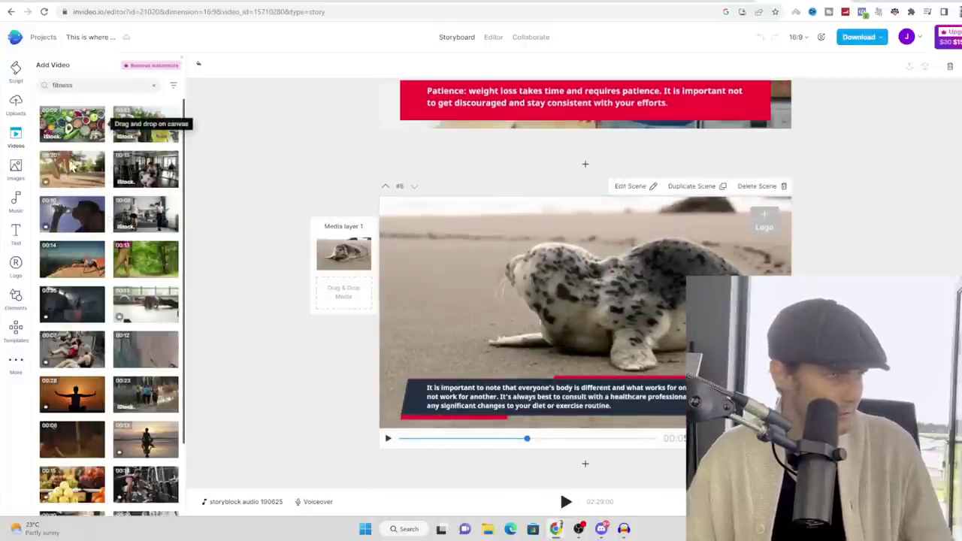
{"action": "left_click_drag", "start_coordinate": [62, 182], "coordinate": [334, 255]}
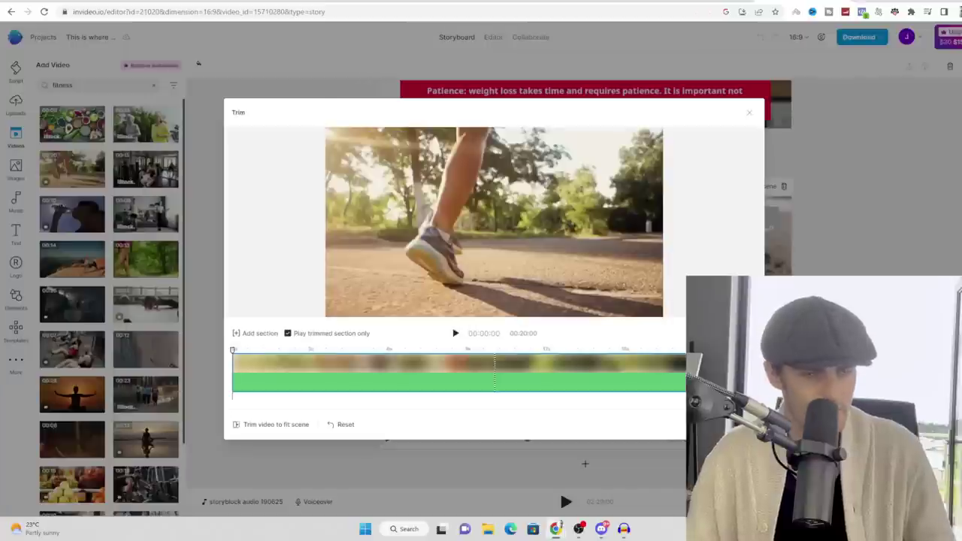
{"action": "left_click", "coordinate": [726, 425]}
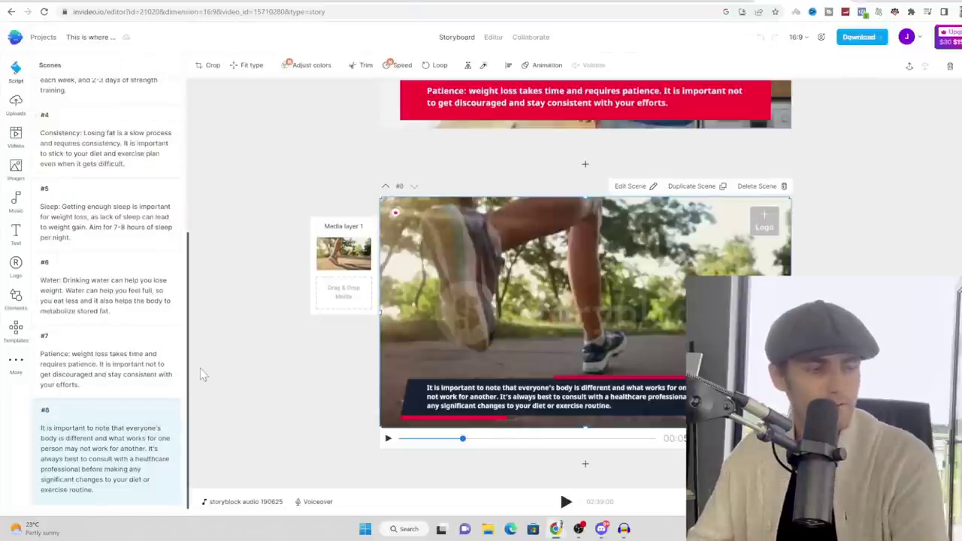
Generate an automated text-to-speech voiceover from the script and add it to every scene.
{"action": "left_click", "coordinate": [316, 502]}
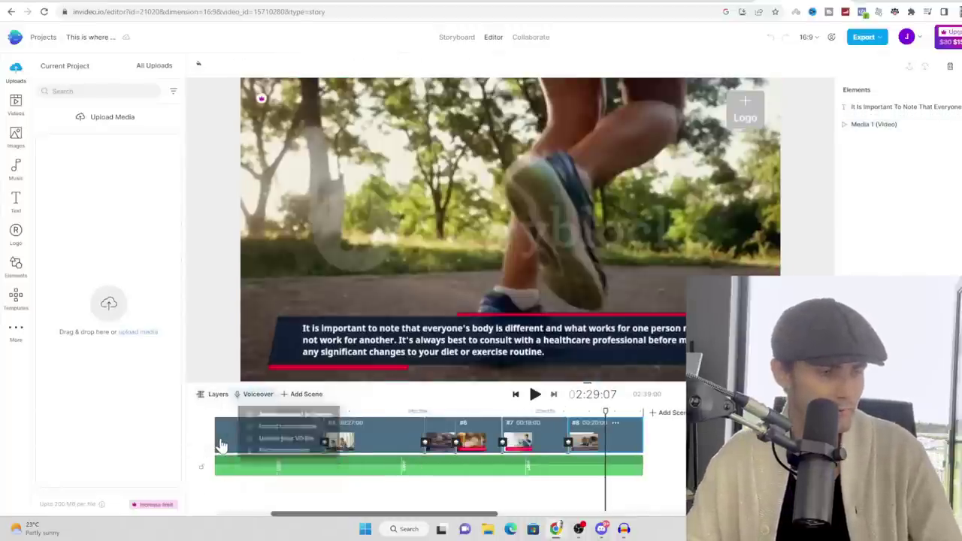
{"action": "left_click", "coordinate": [246, 442]}
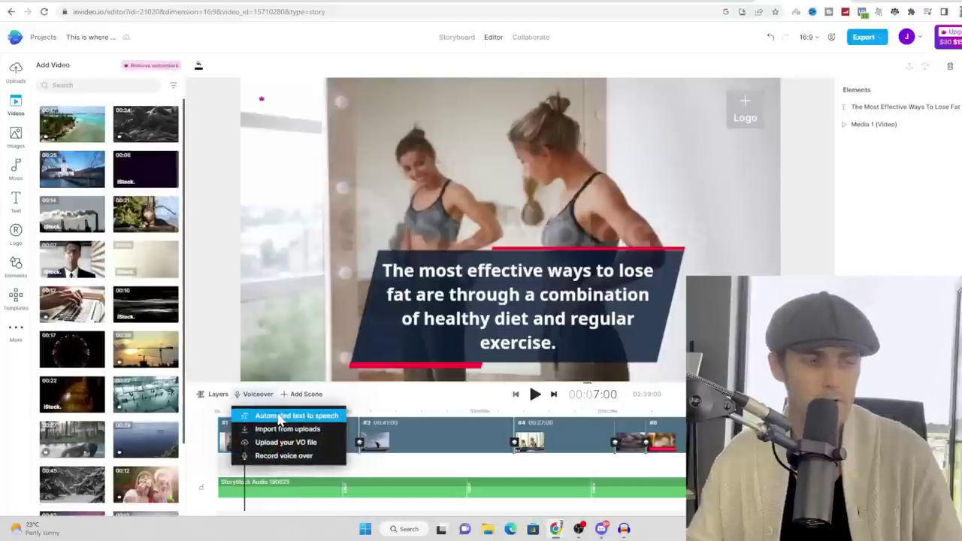
{"action": "left_click", "coordinate": [282, 418]}
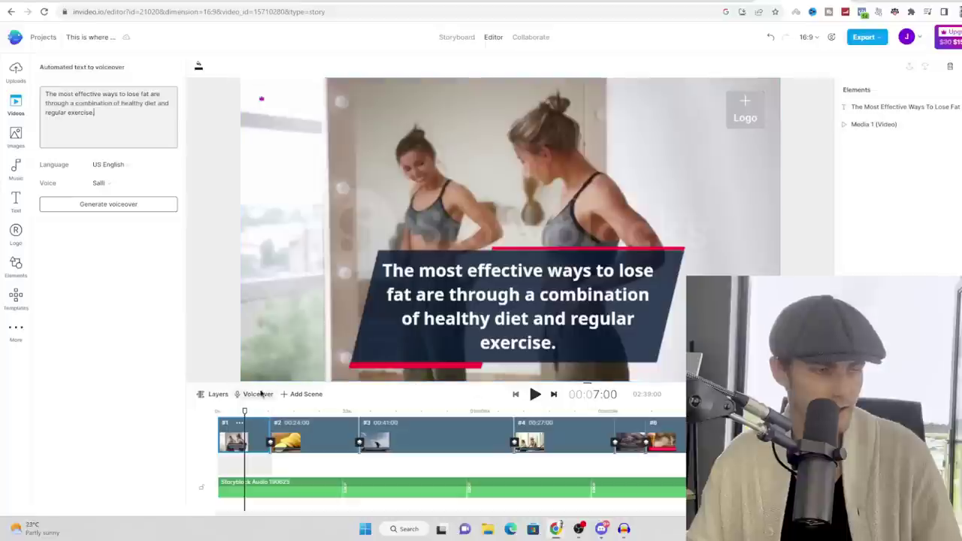
{"action": "mouse_move", "coordinate": [244, 412]}
{"action": "left_mouse_down"}
{"action": "mouse_move", "coordinate": [221, 412]}
{"action": "mouse_move", "coordinate": [241, 413]}
{"action": "left_mouse_up"}
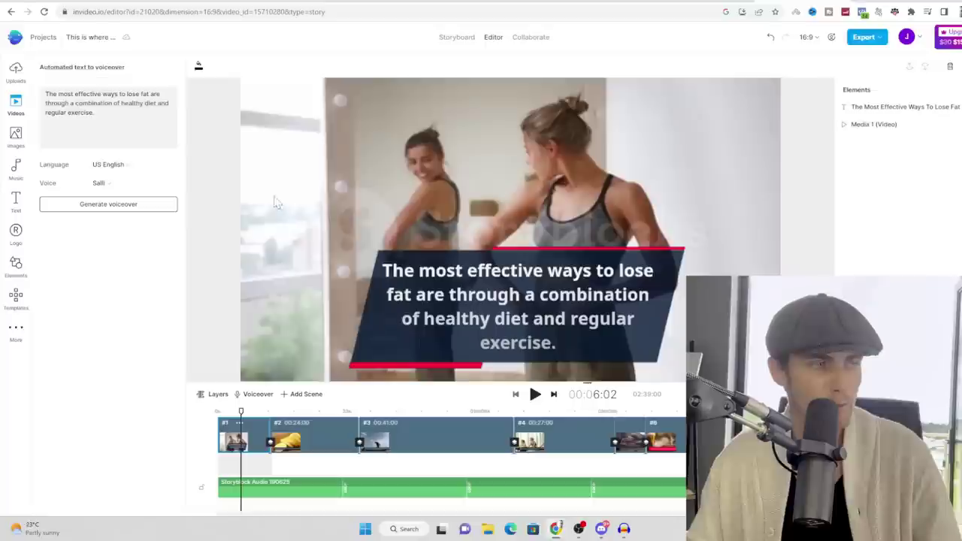
{"action": "key", "text": "ctrl+a"}
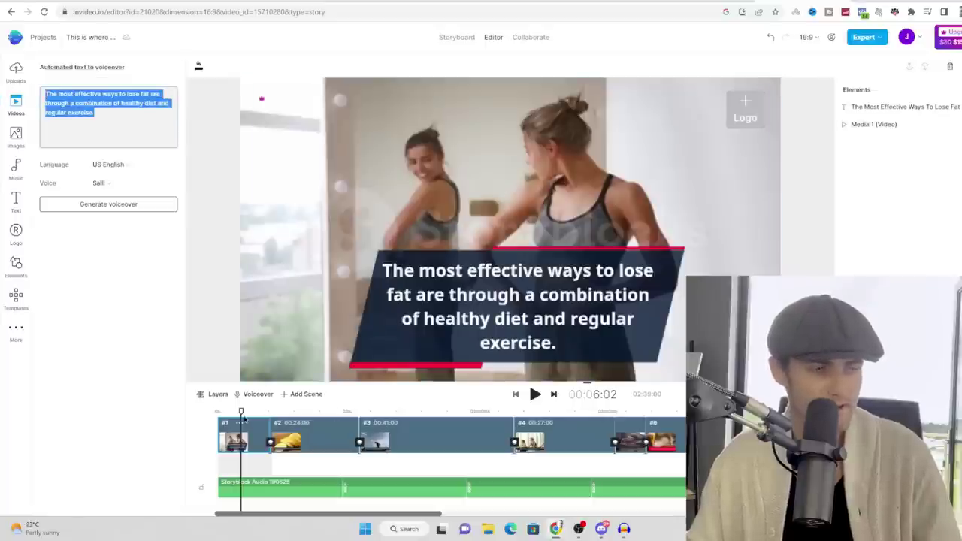
{"action": "left_click", "coordinate": [246, 413]}
{"action": "left_click", "coordinate": [113, 205]}
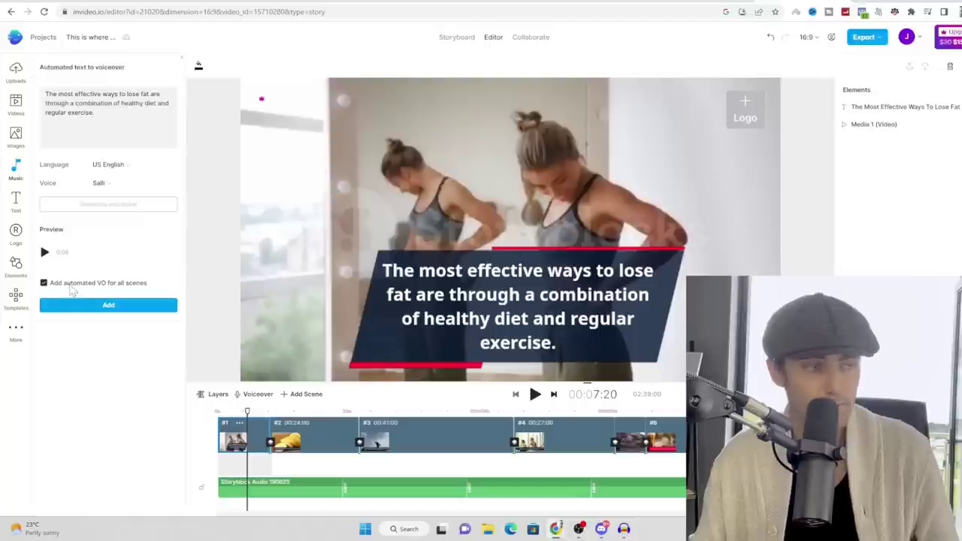
{"action": "left_click", "coordinate": [105, 308]}
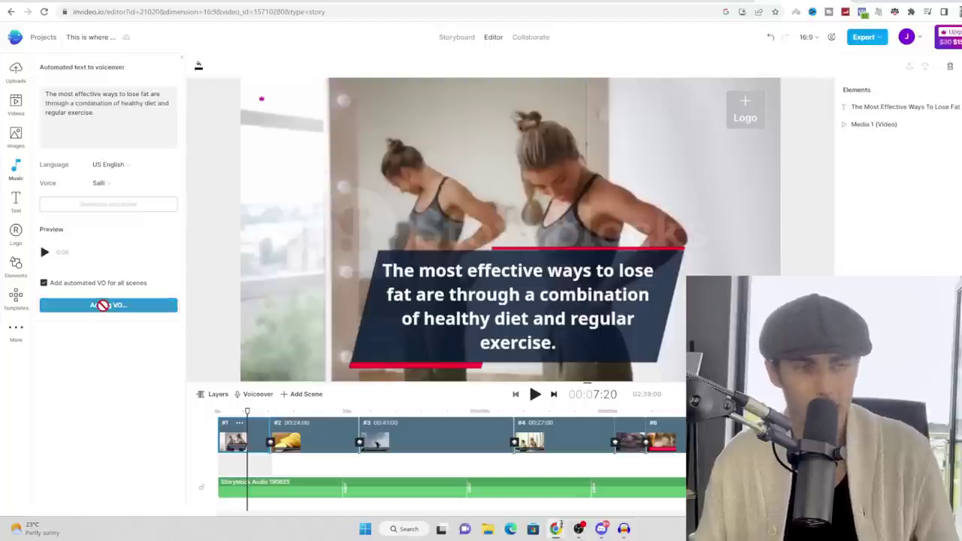
Turn the background music track's volume down to about -25.8 dB.
{"action": "right_click", "coordinate": [304, 481]}
{"action": "right_click", "coordinate": [246, 483]}
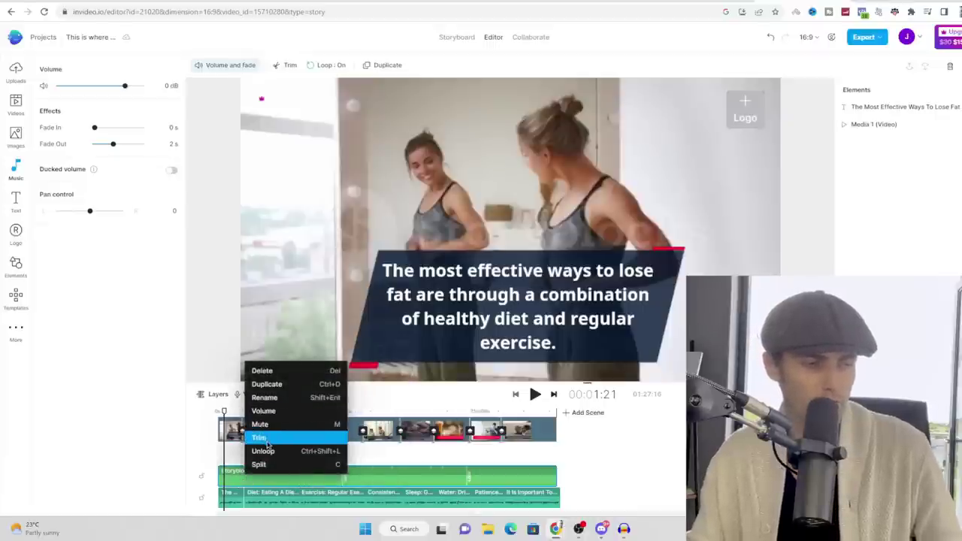
{"action": "left_click", "coordinate": [264, 410]}
{"action": "left_click_drag", "start_coordinate": [125, 87], "coordinate": [89, 86]}
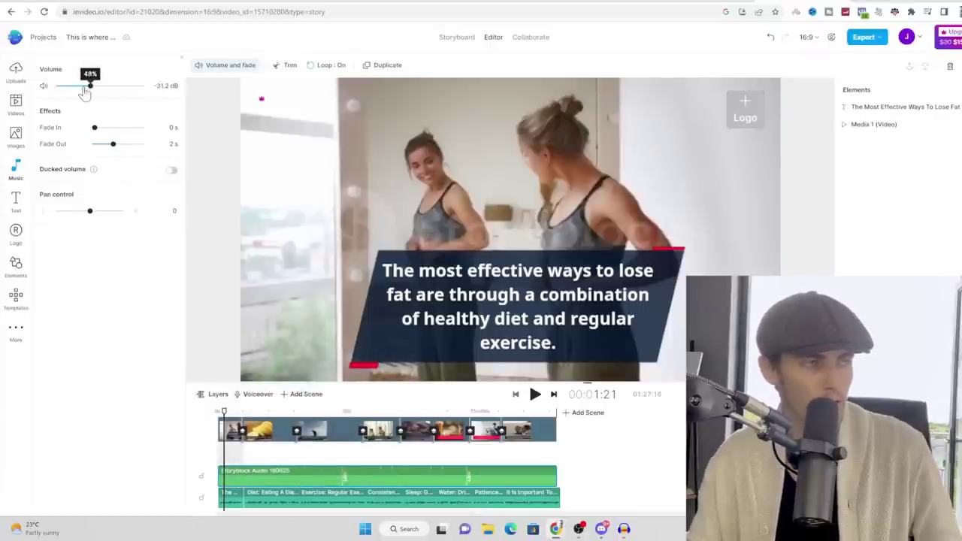
{"action": "mouse_move", "coordinate": [338, 482]}
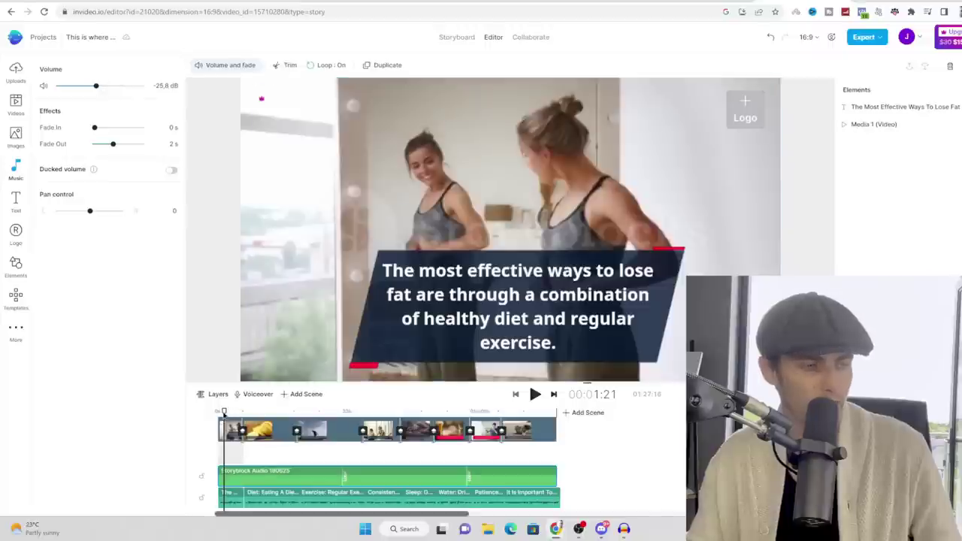
{"action": "left_click", "coordinate": [265, 412]}
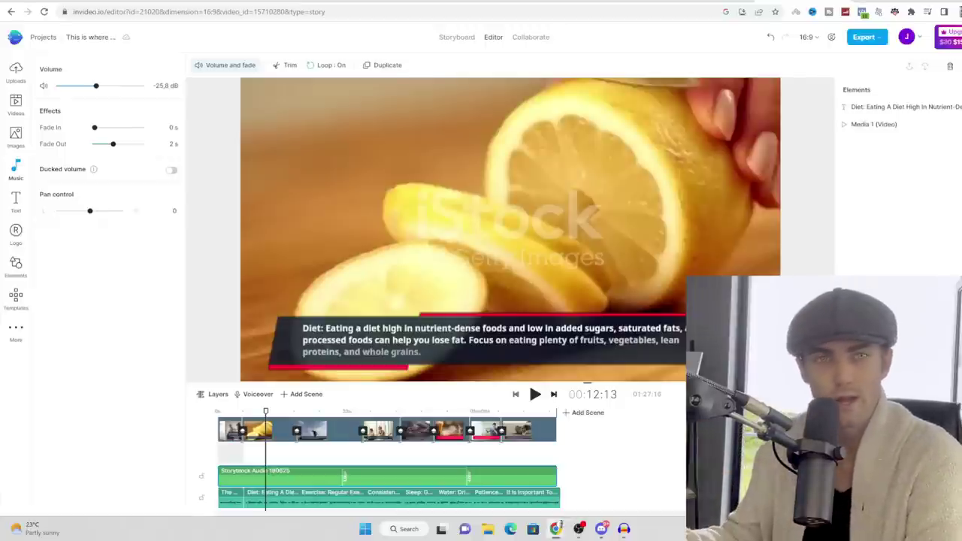
{"action": "left_click", "coordinate": [865, 39]}
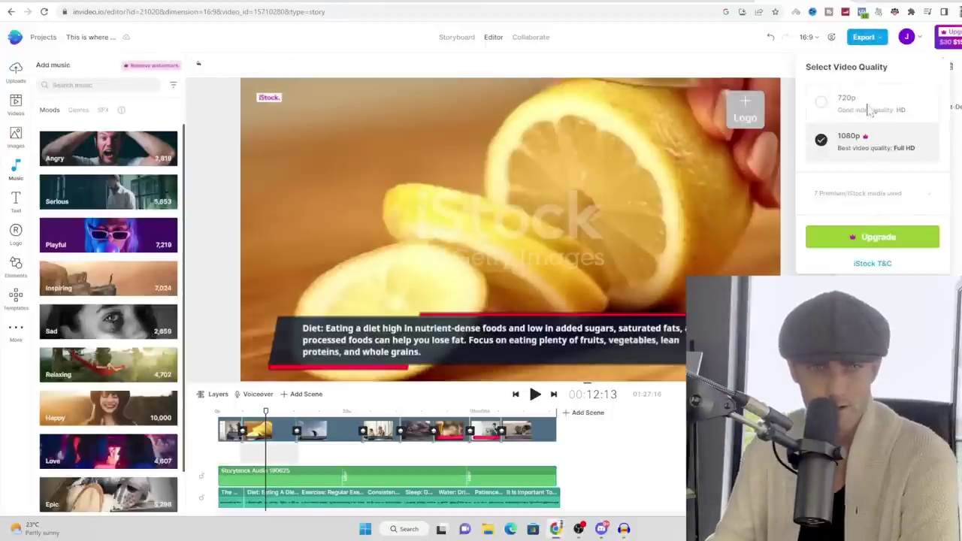
Export the fat-loss video at 720p quality.
{"action": "left_click", "coordinate": [827, 102]}
{"action": "left_click", "coordinate": [872, 239]}
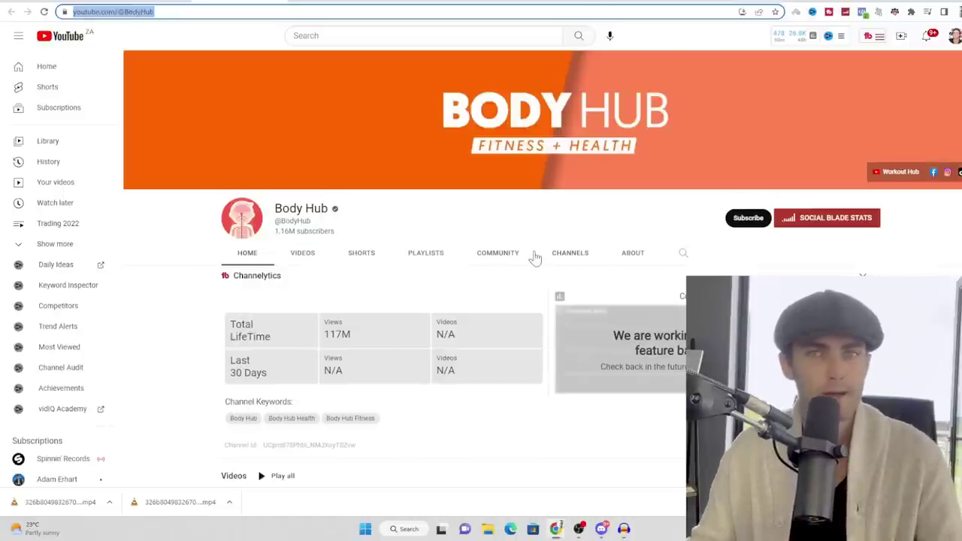
Google 'business name generator' in a new tab and open the Namelix result.
{"action": "scroll", "coordinate": [485, 288], "scroll_direction": "down", "scroll_amount": 3}
{"action": "scroll", "coordinate": [492, 291], "scroll_direction": "up", "scroll_amount": 3}
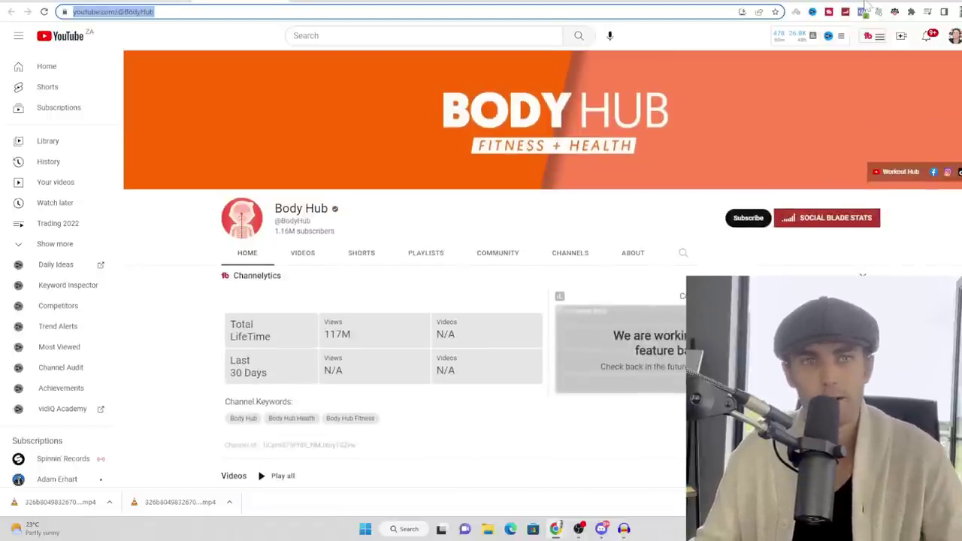
{"action": "key", "text": "ctrl+t"}
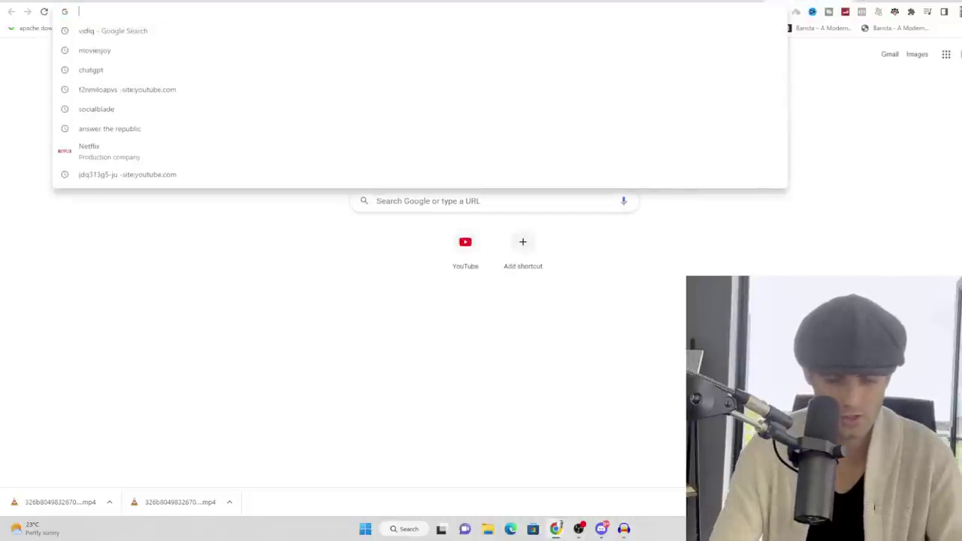
{"action": "type", "text": "business"}
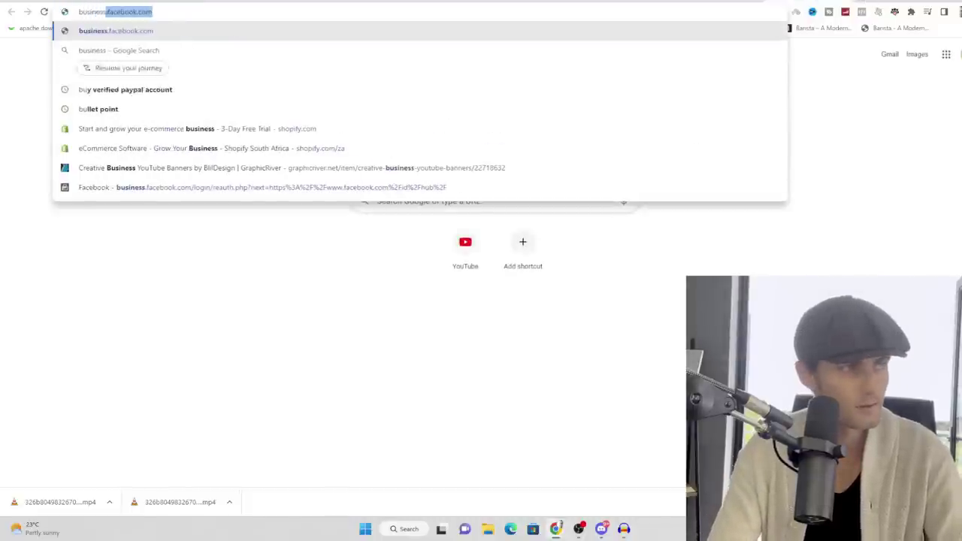
{"action": "type", "text": " name generator"}
{"action": "key", "text": "Return"}
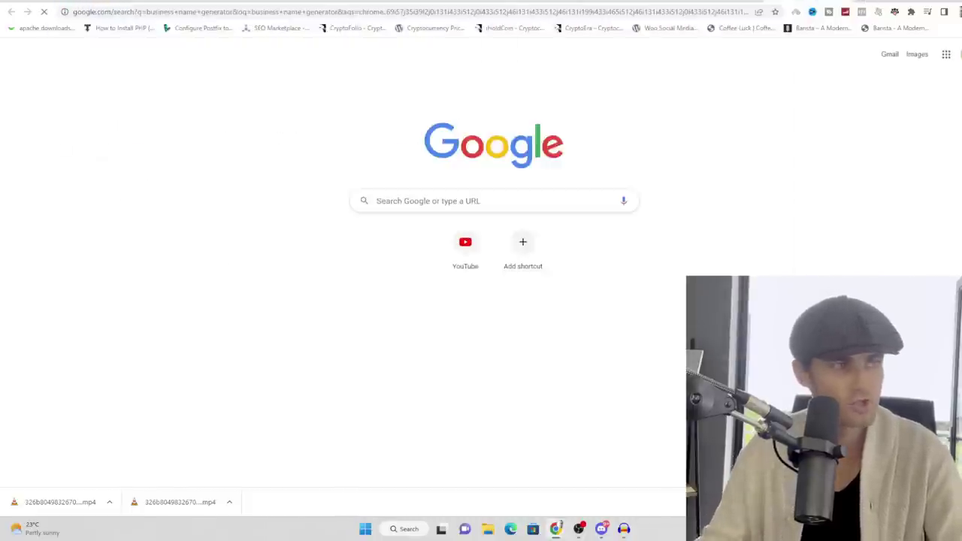
{"action": "scroll", "coordinate": [256, 218], "scroll_direction": "down", "scroll_amount": 2}
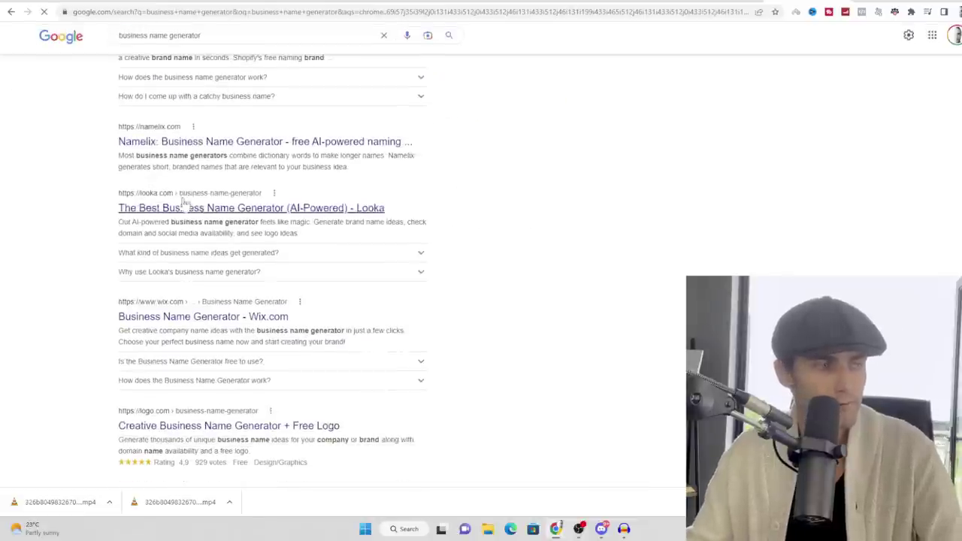
{"action": "left_click", "coordinate": [196, 142]}
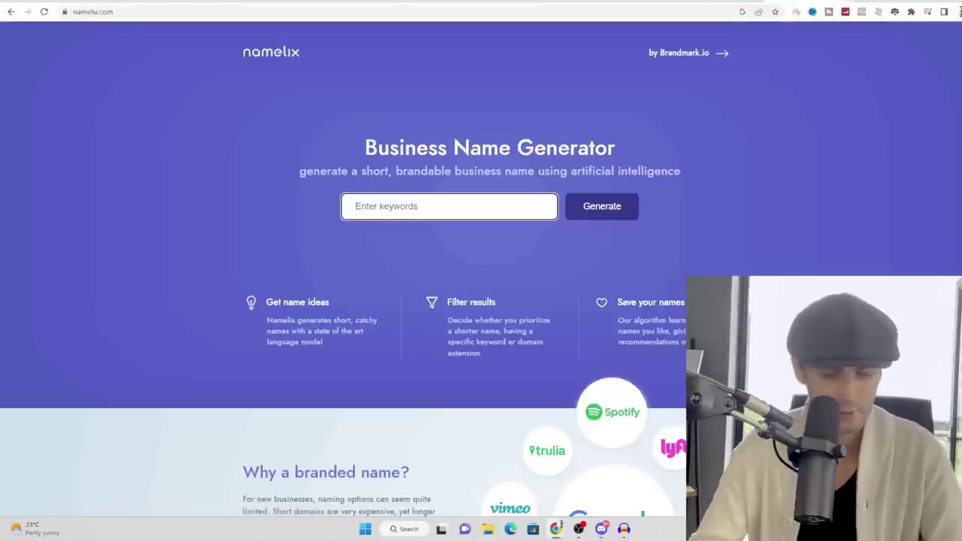
Generate Namelix brand names for 'weightloss' with Auto style and Medium randomness.
{"action": "type", "text": "weghtloss"}
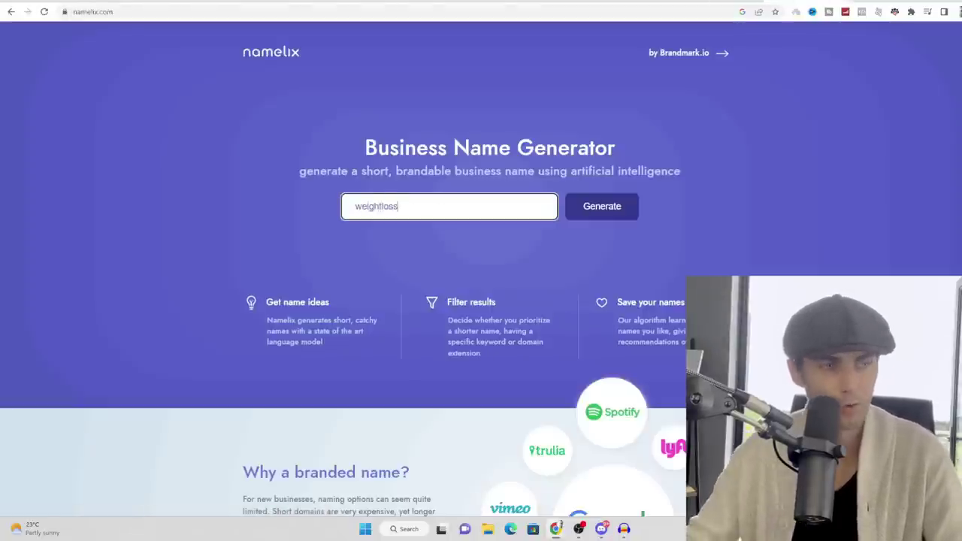
{"action": "left_click", "coordinate": [620, 208]}
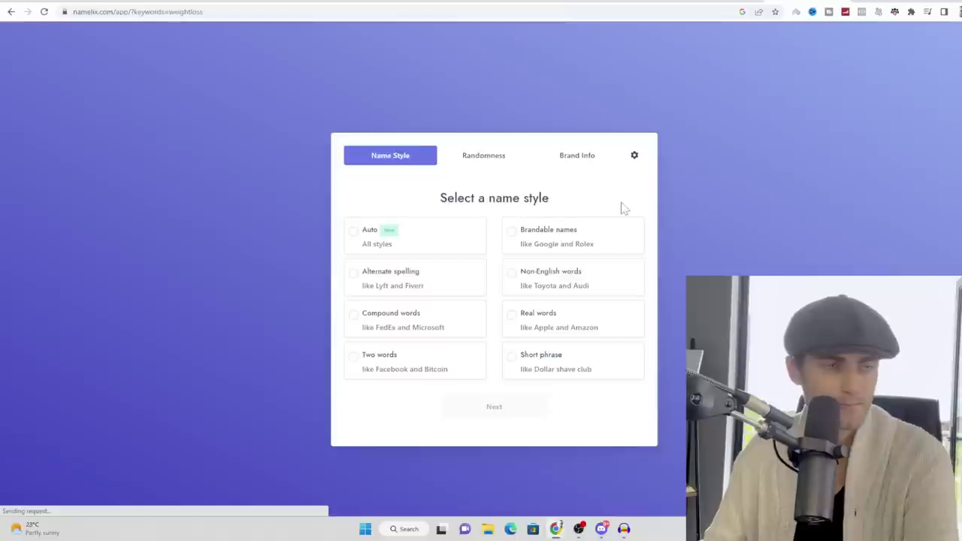
{"action": "left_click", "coordinate": [393, 242]}
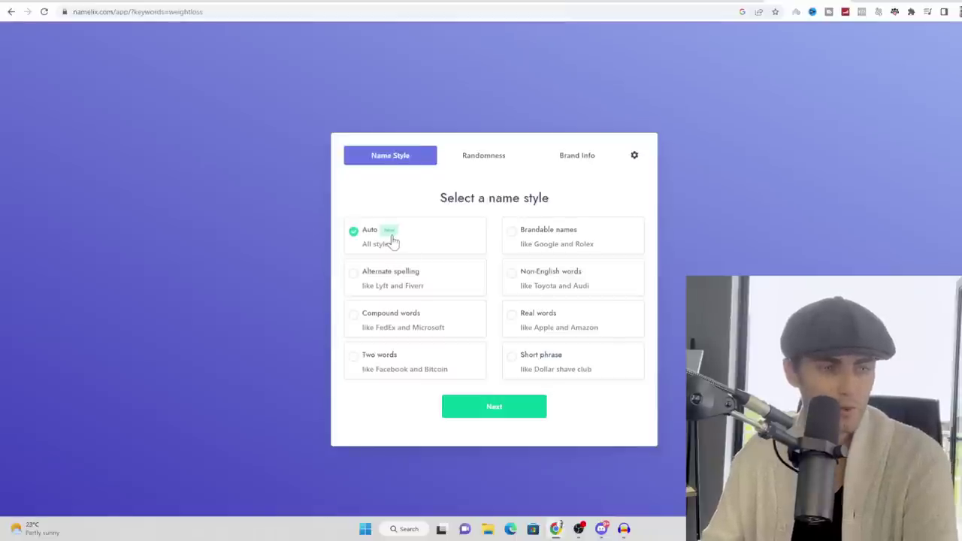
{"action": "left_click", "coordinate": [509, 415]}
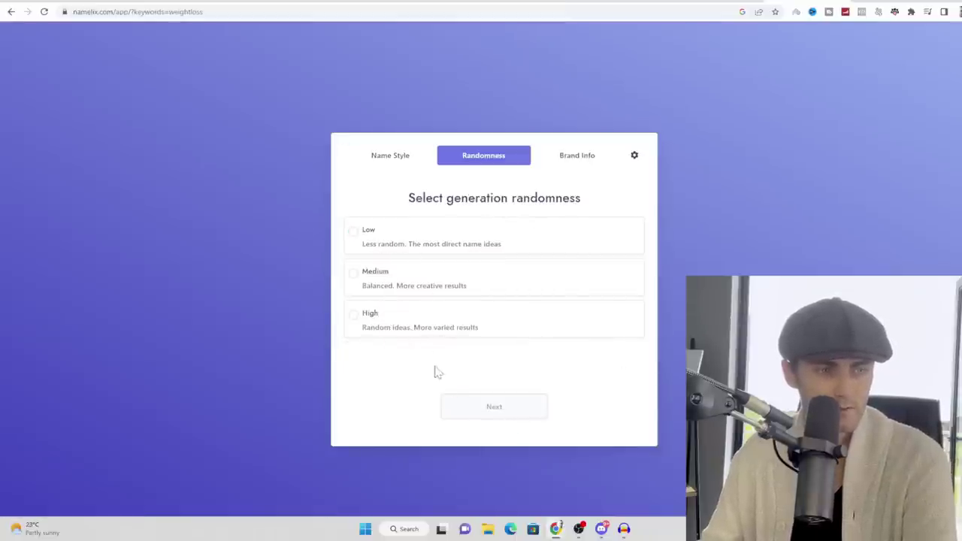
{"action": "left_click", "coordinate": [378, 290]}
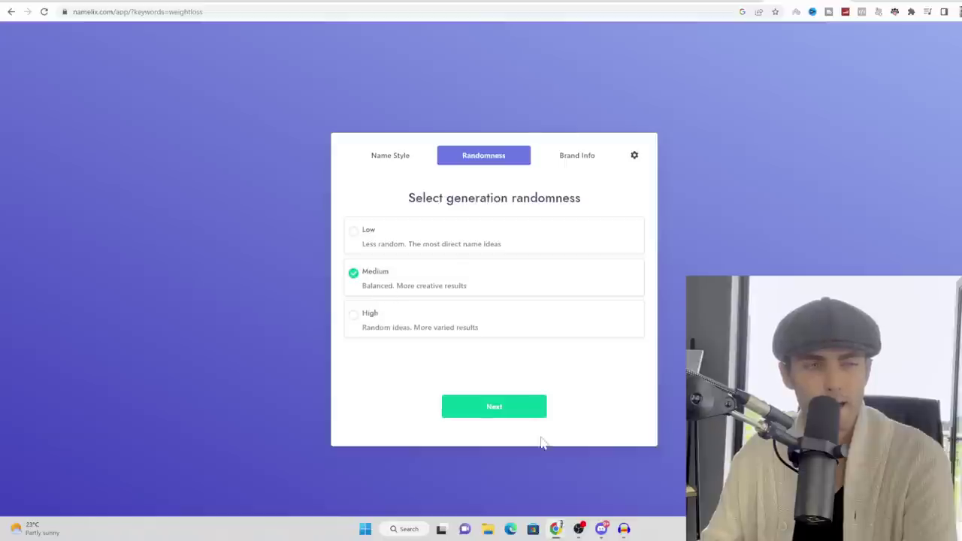
{"action": "left_click", "coordinate": [503, 420]}
{"action": "left_click", "coordinate": [500, 410]}
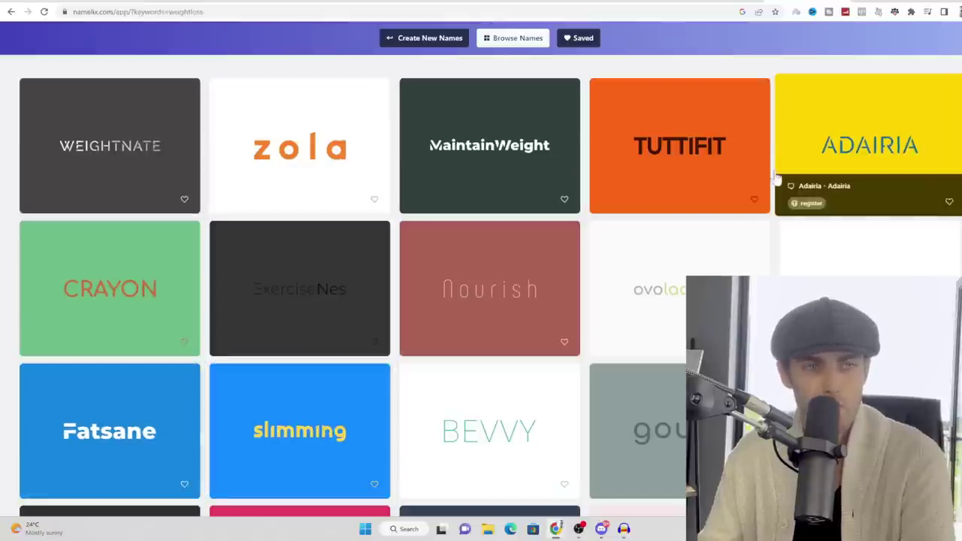
Pick the WEIGHTNATE logo from the results and enlarge it to a full-screen preview.
{"action": "scroll", "coordinate": [685, 176], "scroll_direction": "down", "scroll_amount": 2}
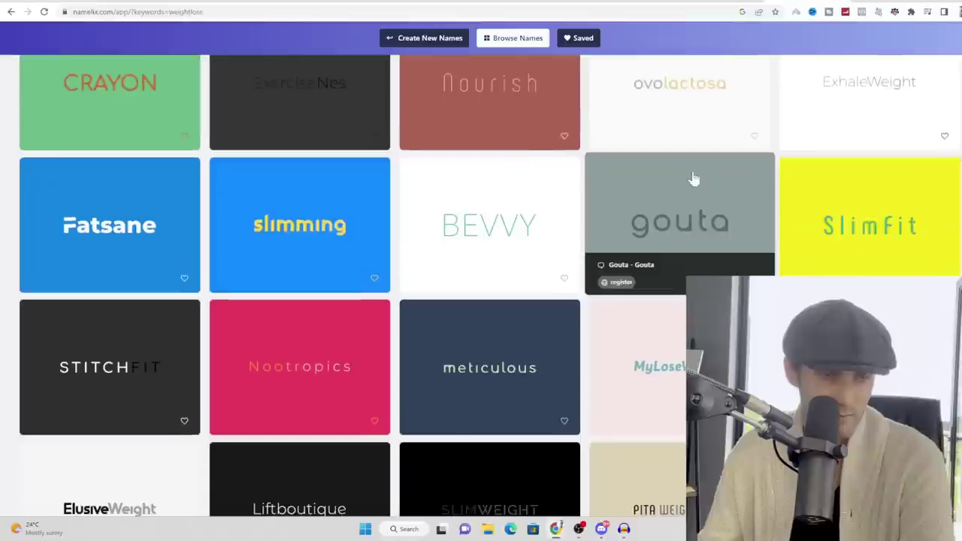
{"action": "scroll", "coordinate": [692, 178], "scroll_direction": "up", "scroll_amount": 2}
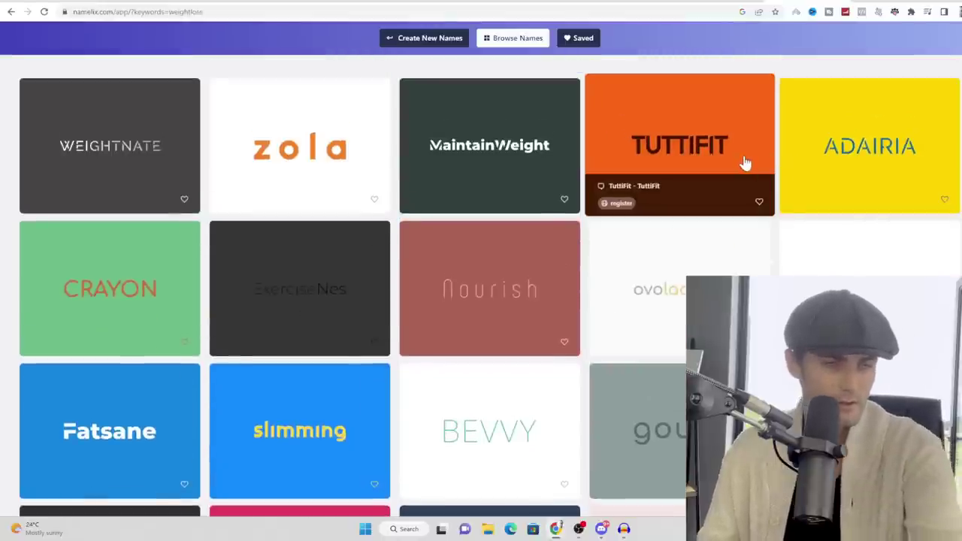
{"action": "scroll", "coordinate": [644, 349], "scroll_direction": "down", "scroll_amount": 3}
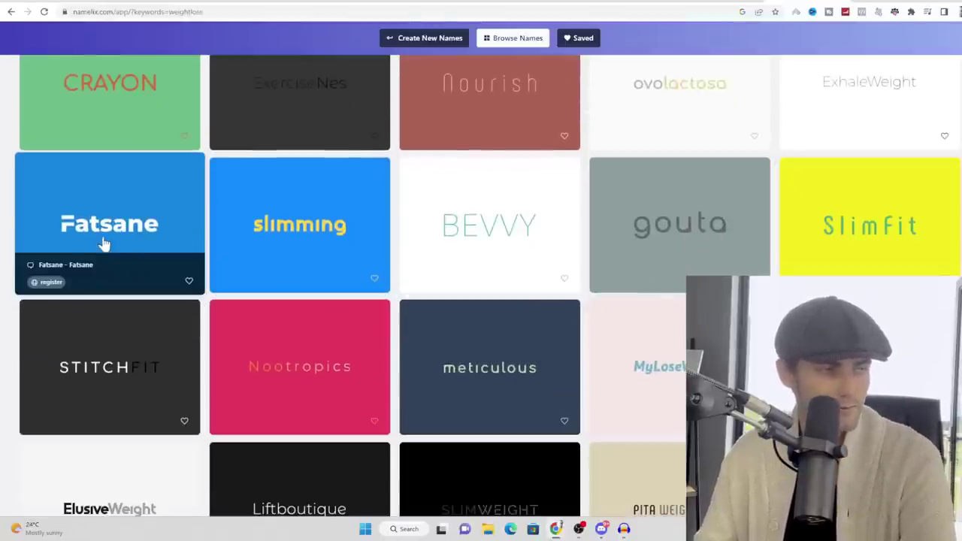
{"action": "scroll", "coordinate": [301, 326], "scroll_direction": "down", "scroll_amount": 3}
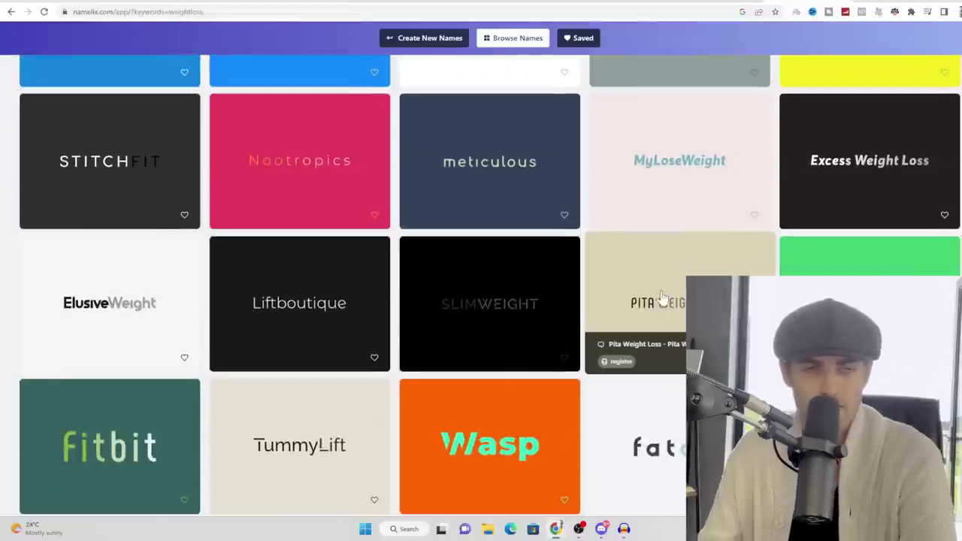
{"action": "scroll", "coordinate": [647, 316], "scroll_direction": "up", "scroll_amount": 3}
{"action": "scroll", "coordinate": [647, 316], "scroll_direction": "up", "scroll_amount": 2}
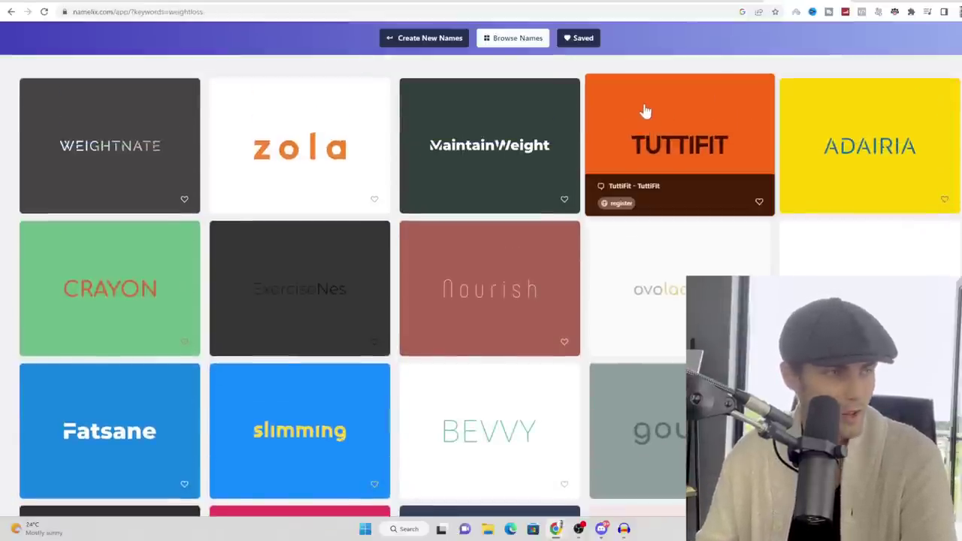
{"action": "left_click", "coordinate": [109, 122]}
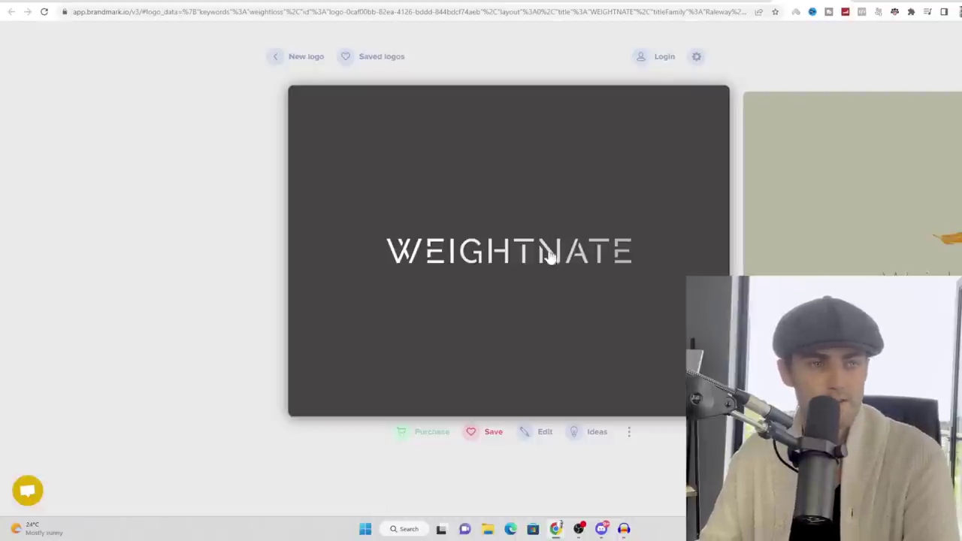
{"action": "left_click", "coordinate": [549, 257]}
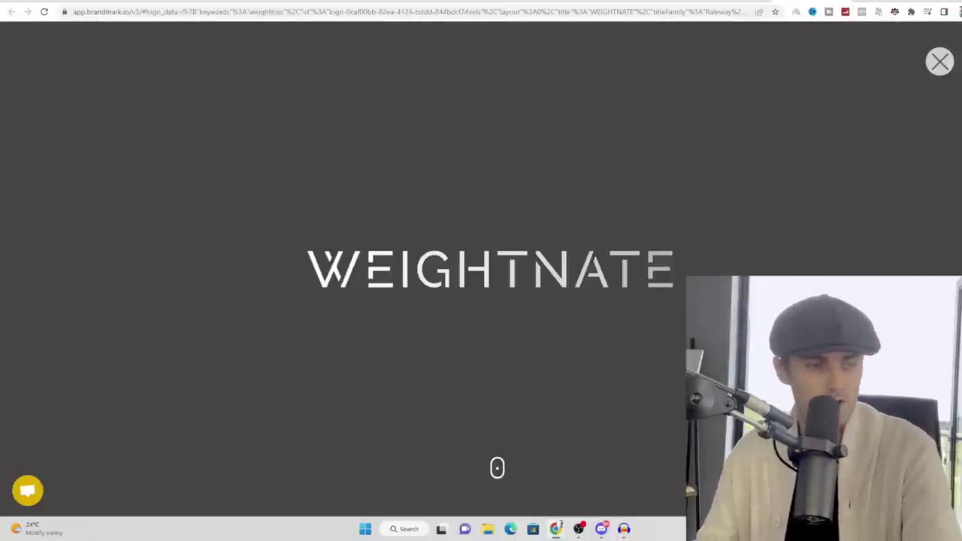
{"action": "left_click", "coordinate": [363, 527]}
Paste the logo screenshot into Paint and crop it to the WEIGHTNATE logo area.
{"action": "type", "text": "pai"}
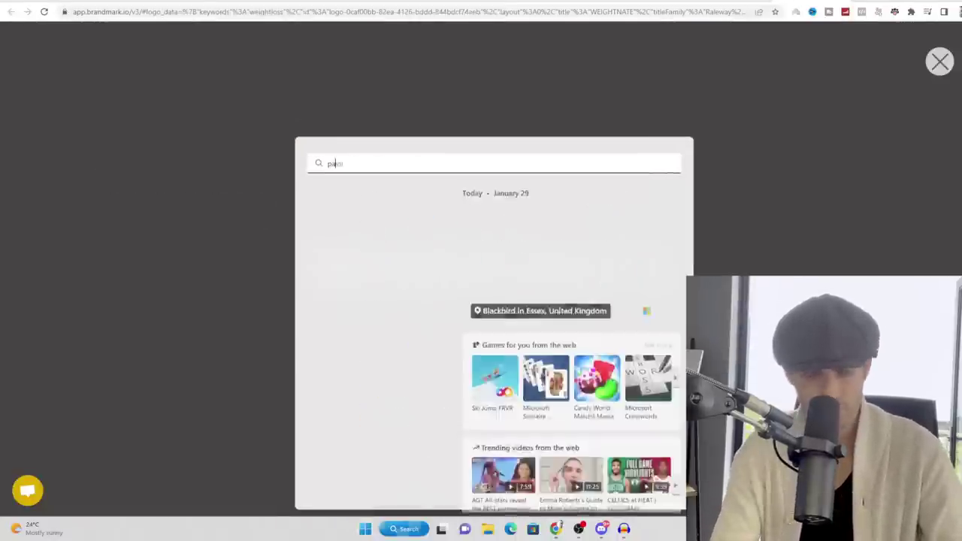
{"action": "type", "text": "nt"}
{"action": "key", "text": "Return"}
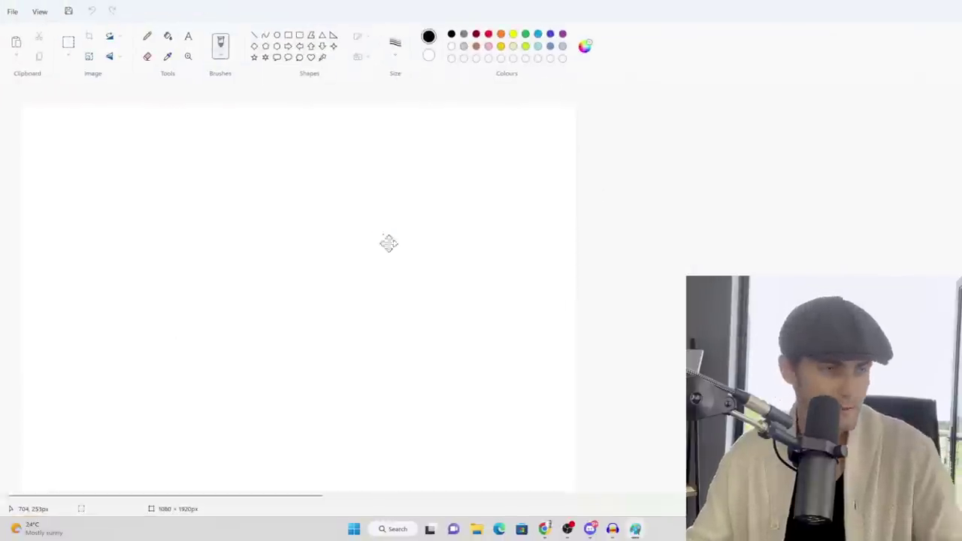
{"action": "key", "text": "ctrl+v"}
{"action": "scroll", "coordinate": [427, 268], "scroll_direction": "down", "scroll_amount": 3}
{"action": "left_click", "coordinate": [68, 58]}
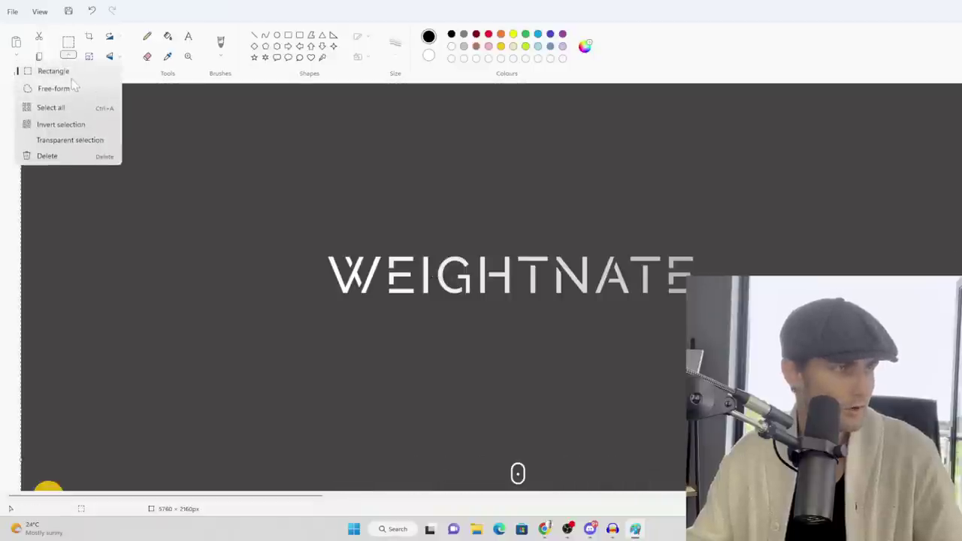
{"action": "left_click", "coordinate": [46, 69]}
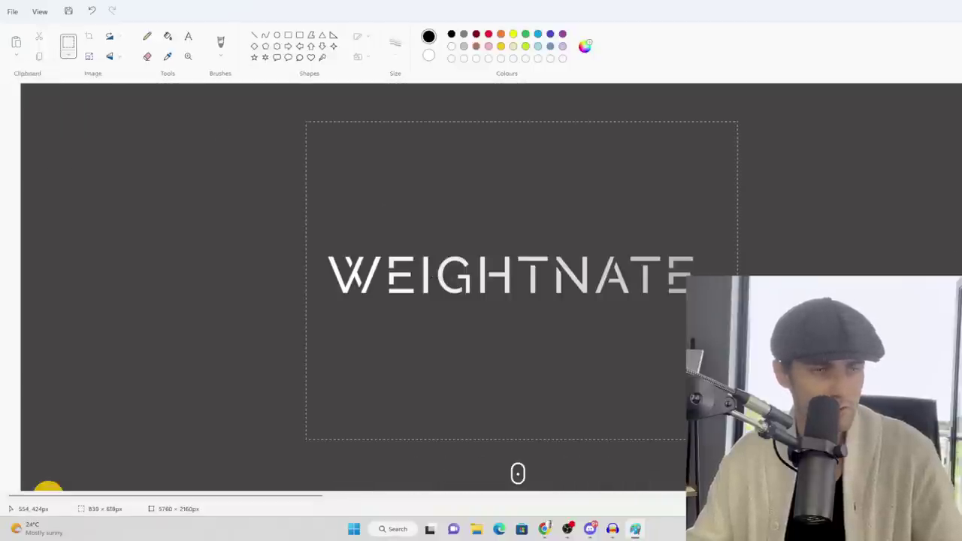
{"action": "left_click", "coordinate": [91, 37]}
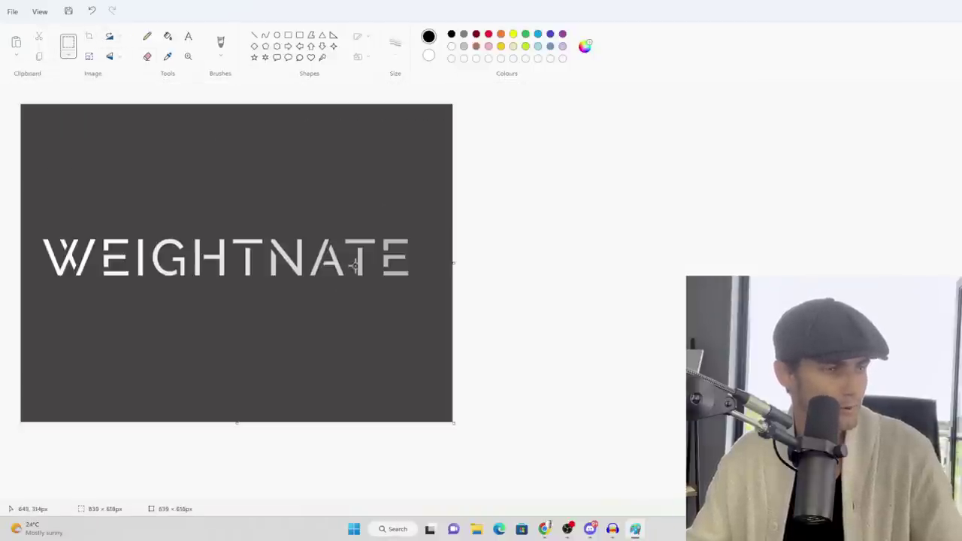
{"action": "left_click_drag", "start_coordinate": [453, 265], "coordinate": [437, 265]}
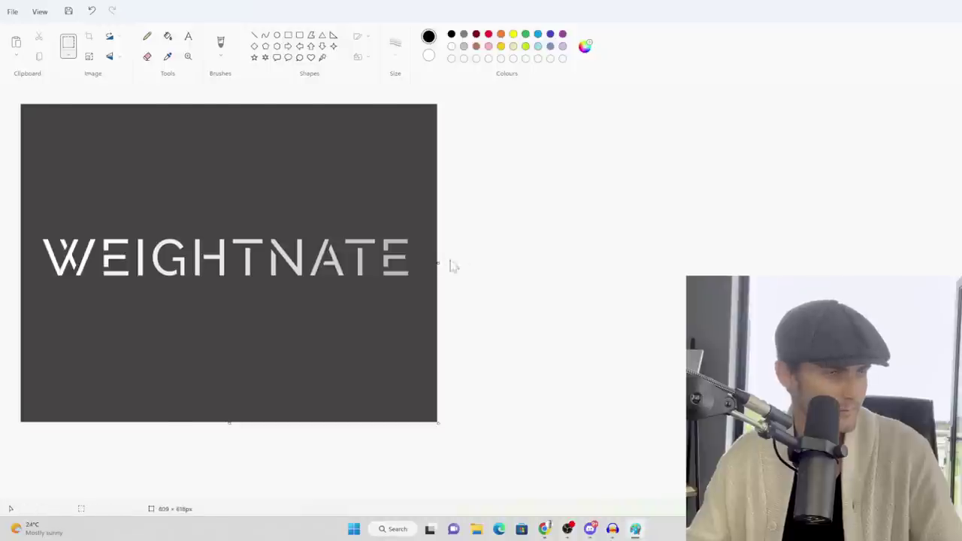
Save the cropped image as a PNG picture named 'logo'.
{"action": "left_click", "coordinate": [12, 10]}
{"action": "mouse_move", "coordinate": [36, 97]}
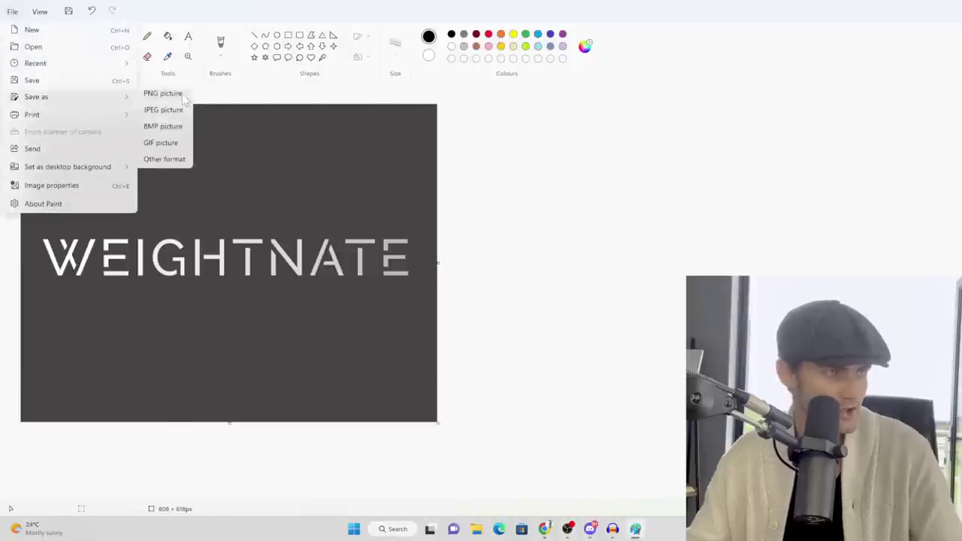
{"action": "left_click", "coordinate": [162, 98]}
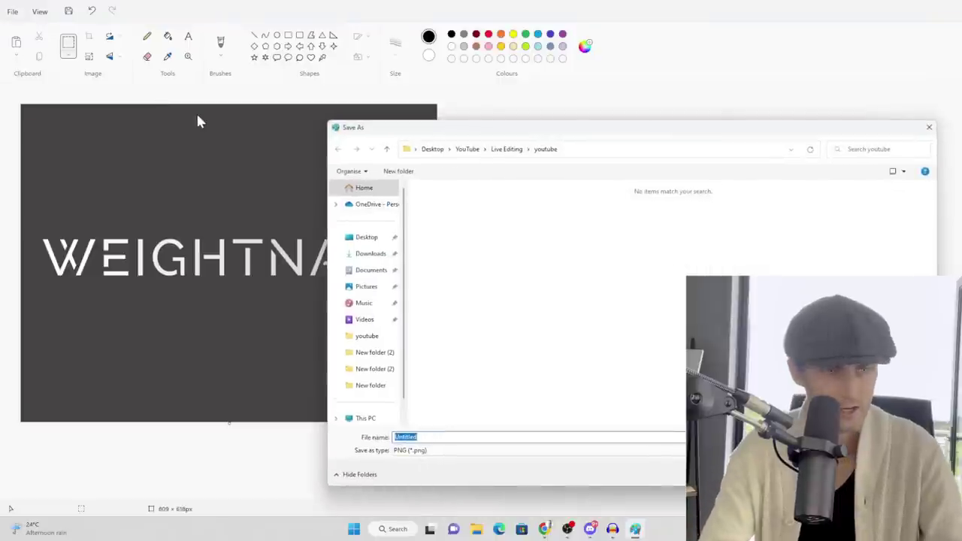
{"action": "type", "text": "logo"}
{"action": "key", "text": "Return"}
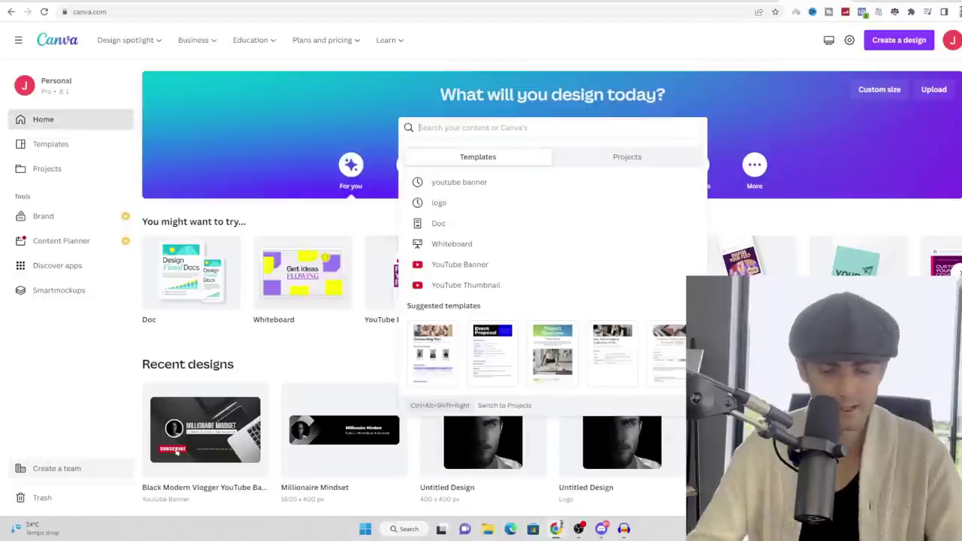
Search Canva for 'youtube' banner templates and preview the Sunrise Mountain Top Travel Adventure design.
{"action": "type", "text": "youtube"}
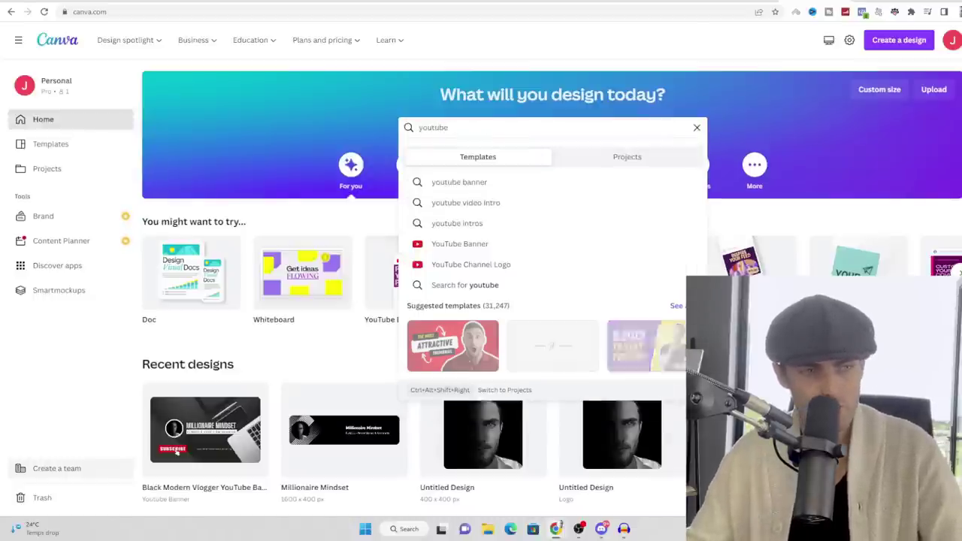
{"action": "left_click", "coordinate": [459, 248]}
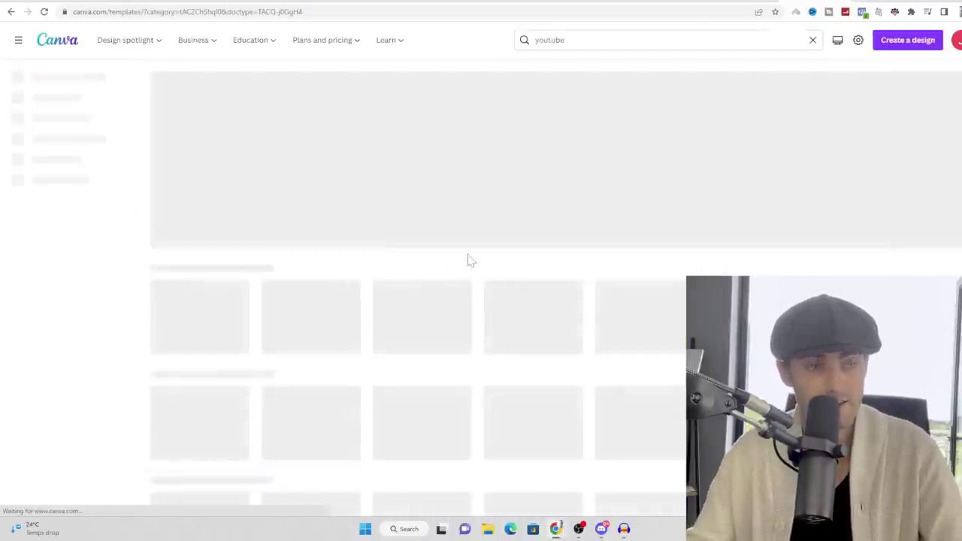
{"action": "scroll", "coordinate": [509, 271], "scroll_direction": "down", "scroll_amount": 1}
{"action": "scroll", "coordinate": [541, 269], "scroll_direction": "down", "scroll_amount": 3}
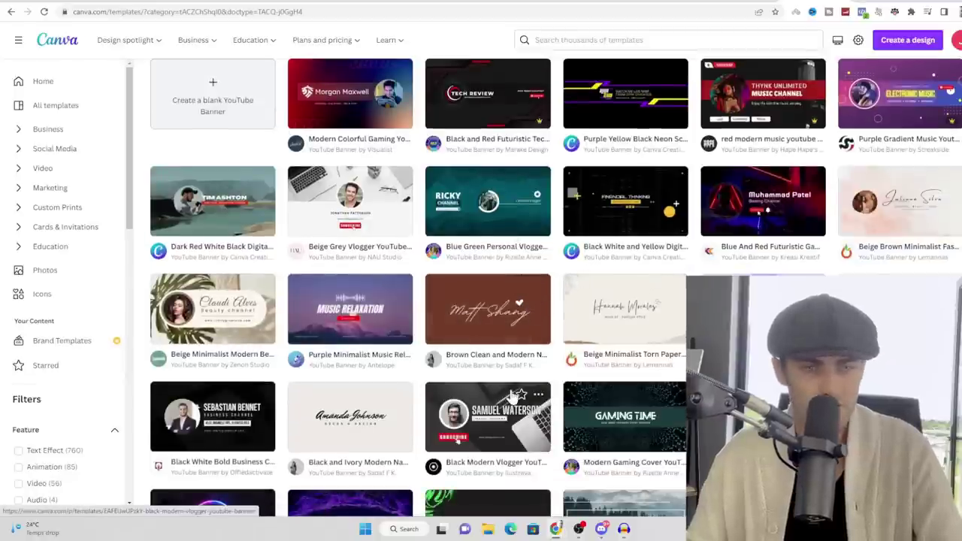
{"action": "scroll", "coordinate": [613, 355], "scroll_direction": "up", "scroll_amount": 3}
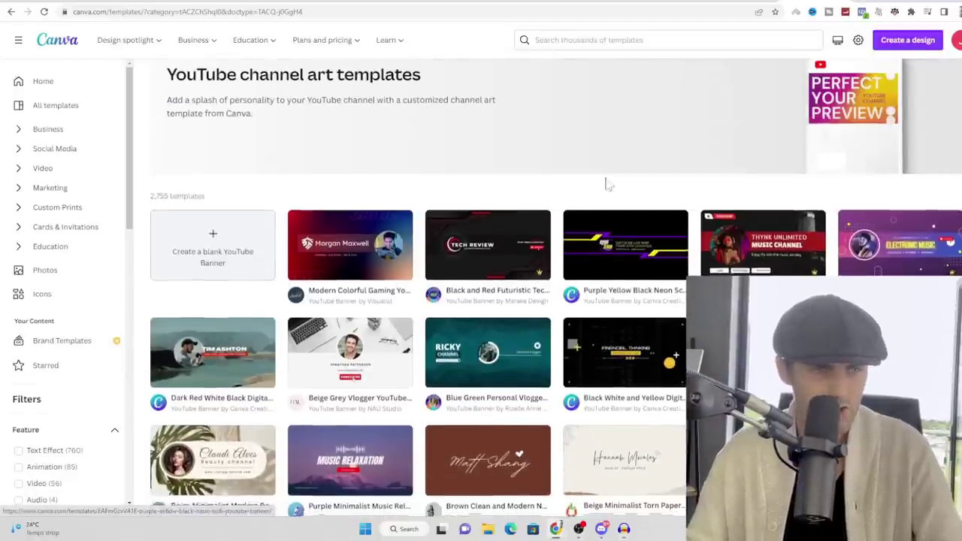
{"action": "scroll", "coordinate": [500, 355], "scroll_direction": "down", "scroll_amount": 4}
{"action": "scroll", "coordinate": [501, 353], "scroll_direction": "down", "scroll_amount": 3}
{"action": "left_click", "coordinate": [482, 335]}
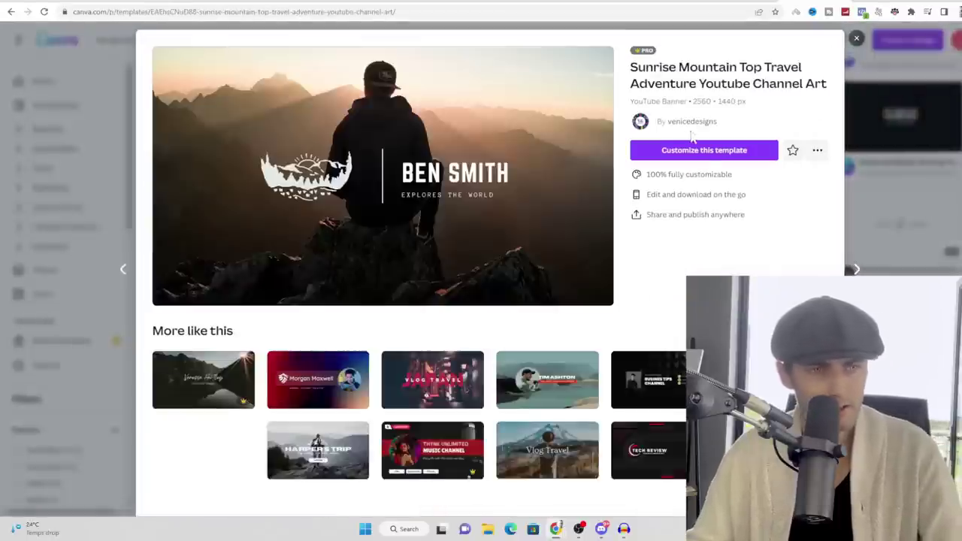
Replace the BEN SMITH headline with 'WEIGHT NATE' on one line and rewrite the subtitle.
{"action": "left_click", "coordinate": [706, 153]}
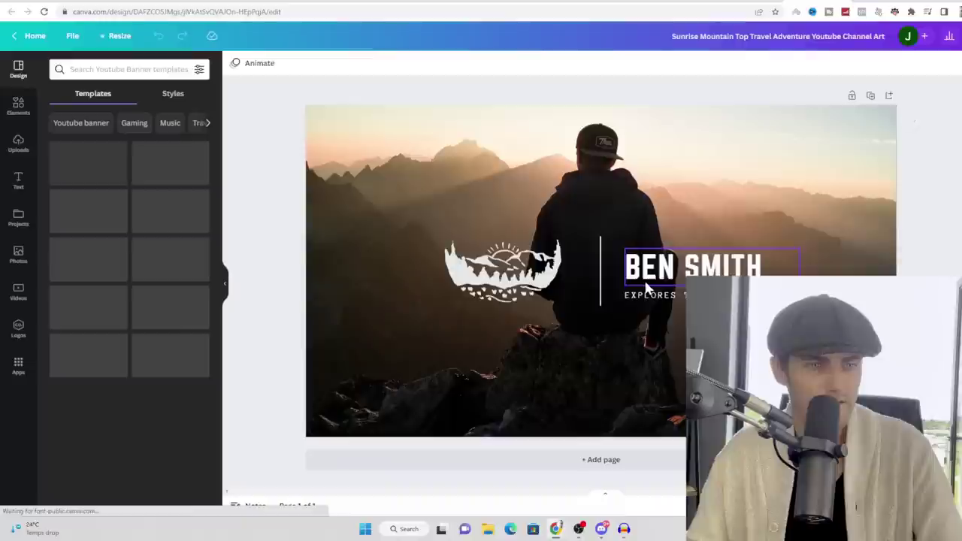
{"action": "type", "text": "WEIGHT"}
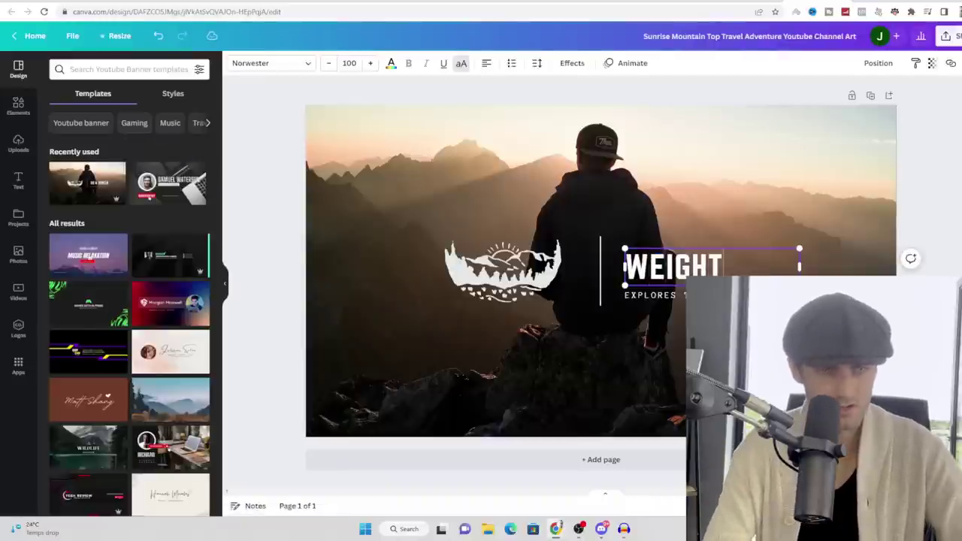
{"action": "type", "text": " NATE"}
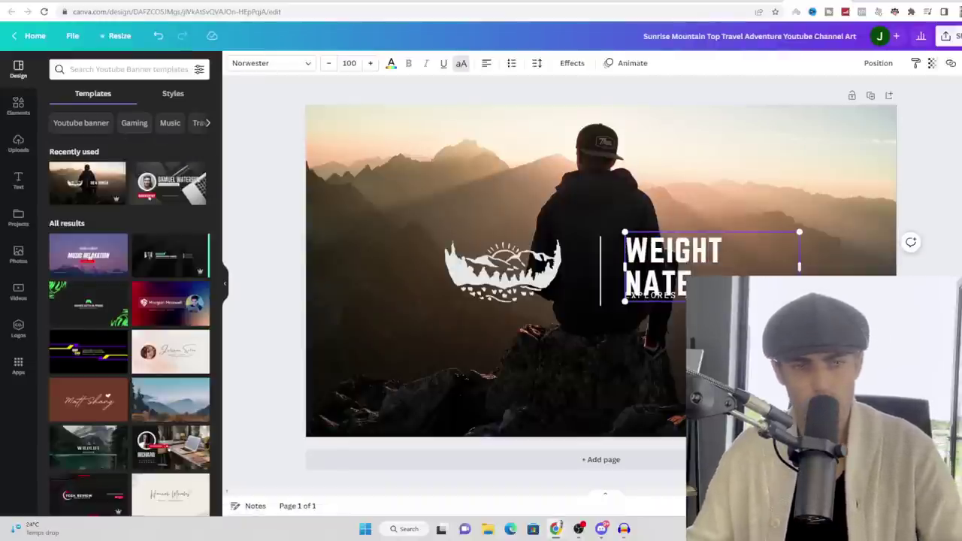
{"action": "left_click_drag", "start_coordinate": [802, 265], "coordinate": [827, 265]}
{"action": "left_click", "coordinate": [664, 293]}
{"action": "double_click", "coordinate": [664, 293]}
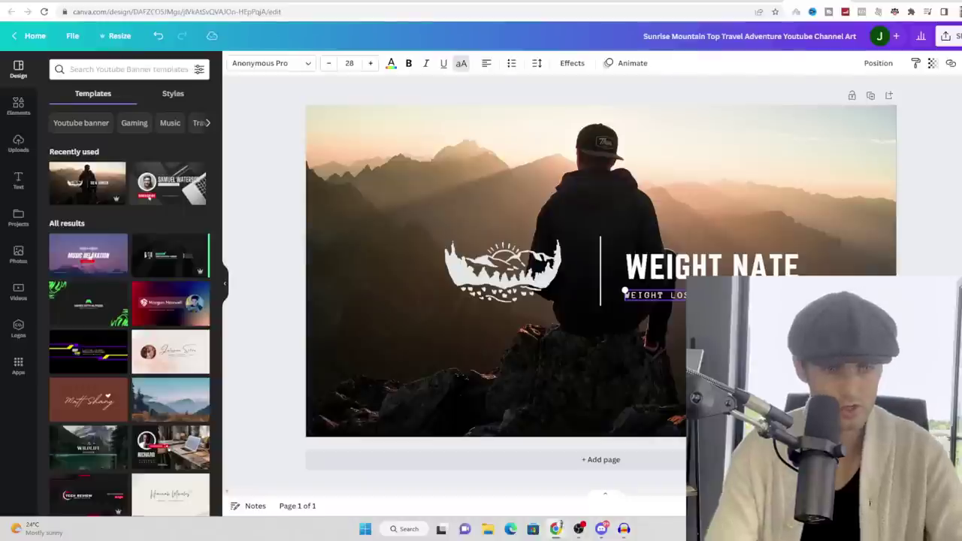
{"action": "left_click", "coordinate": [843, 209]}
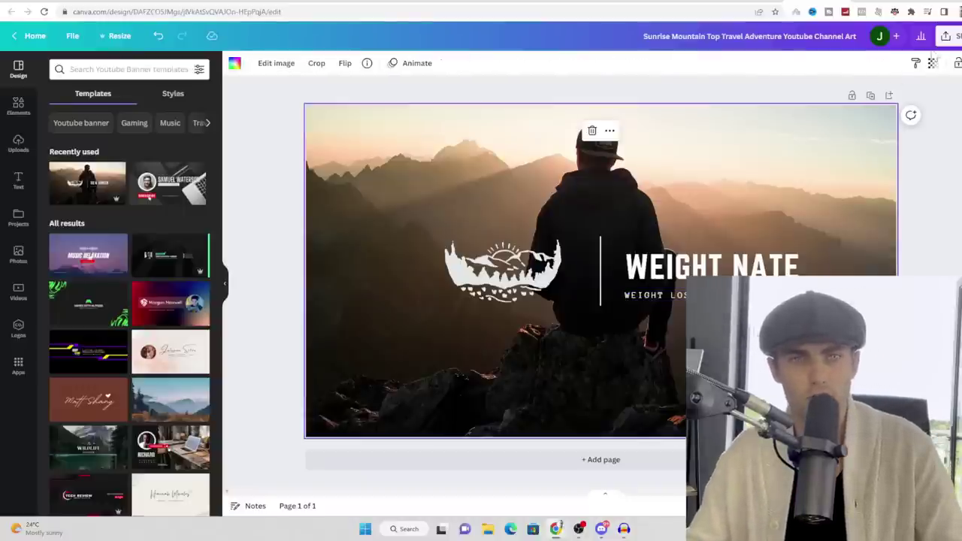
{"action": "left_click", "coordinate": [952, 37]}
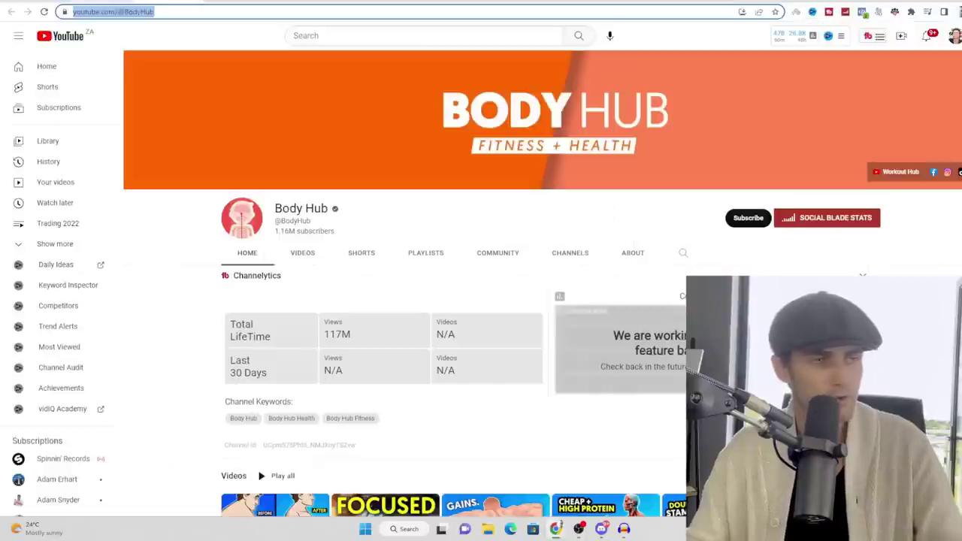
{"action": "scroll", "coordinate": [578, 315], "scroll_direction": "down", "scroll_amount": 3}
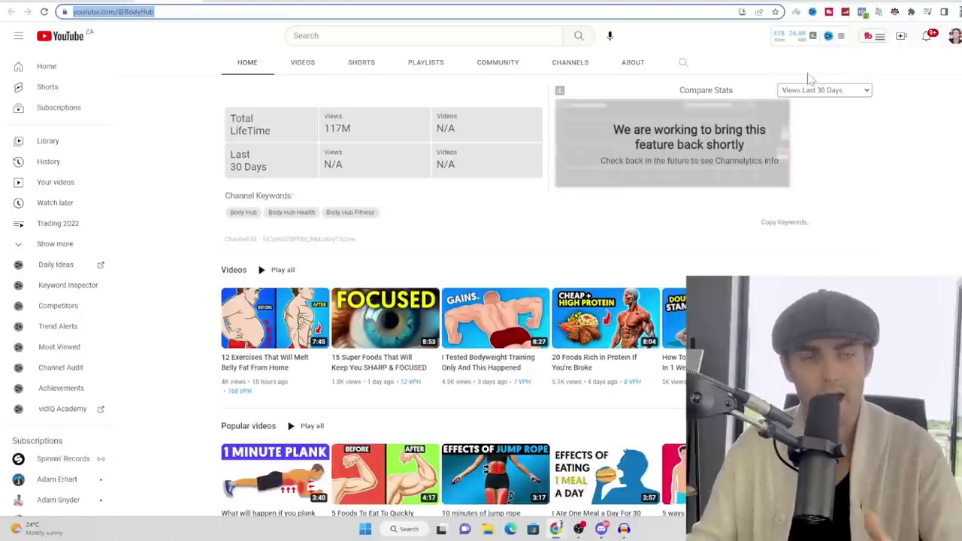
{"action": "left_click", "coordinate": [860, 4]}
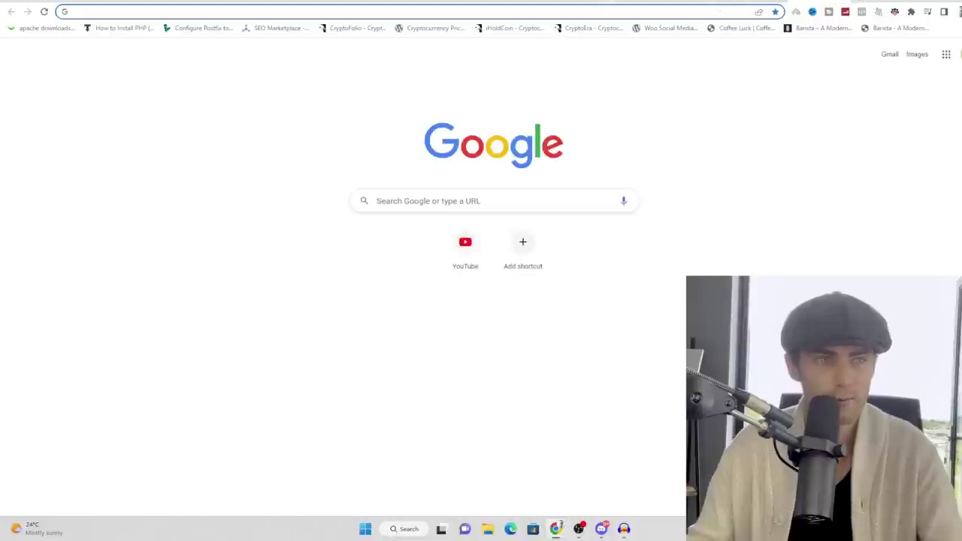
Open clickbank.com and digistore24.com, dismiss Digistore24's popup, and return to ClickBank.
{"action": "type", "text": "clickbank"}
{"action": "key", "text": "Return"}
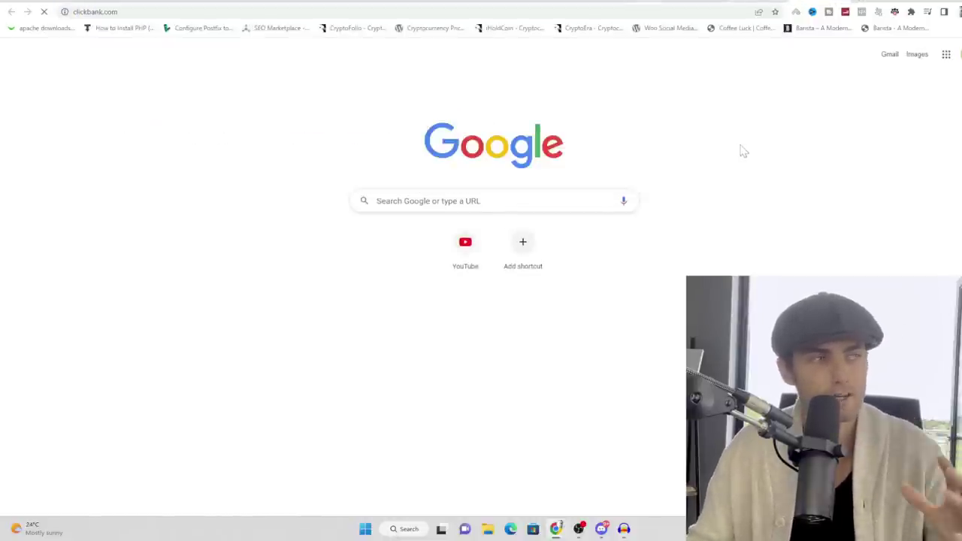
{"action": "key", "text": "ctrl+l"}
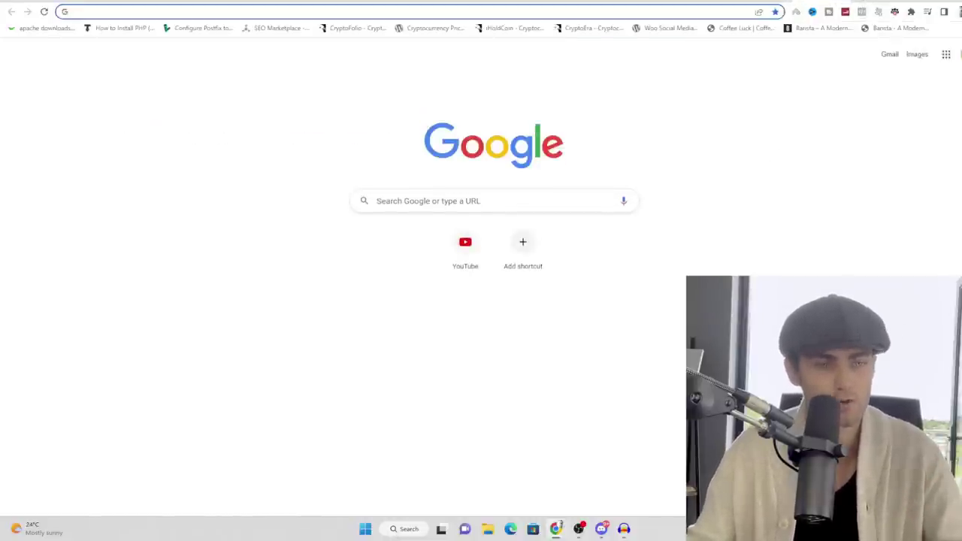
{"action": "key", "text": "BackSpace"}
{"action": "type", "text": "digi"}
{"action": "key", "text": "Return"}
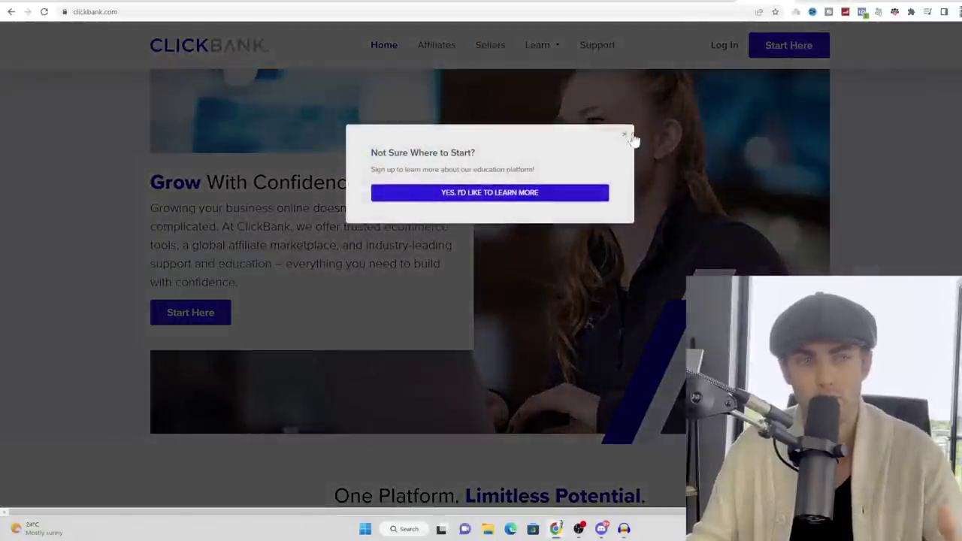
{"action": "left_click", "coordinate": [630, 137]}
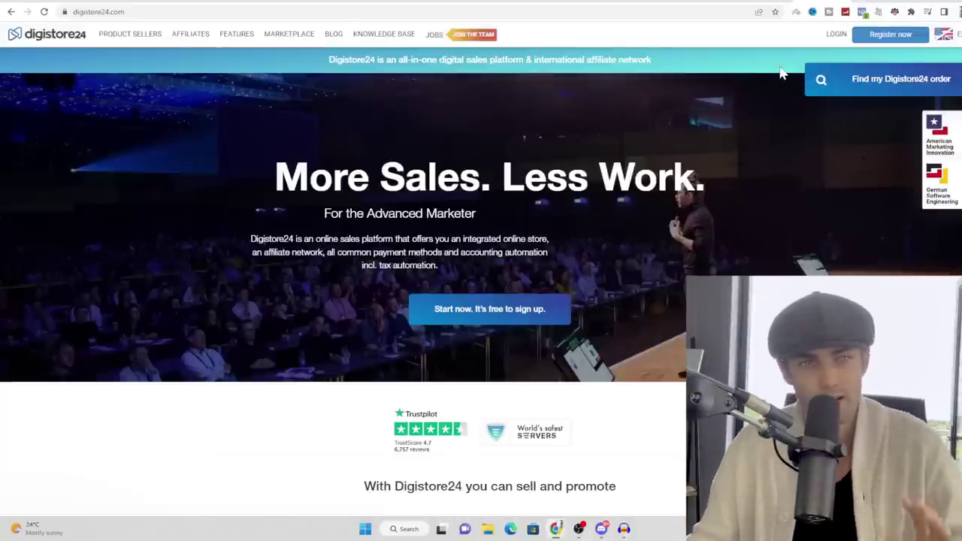
{"action": "left_click", "coordinate": [760, 3]}
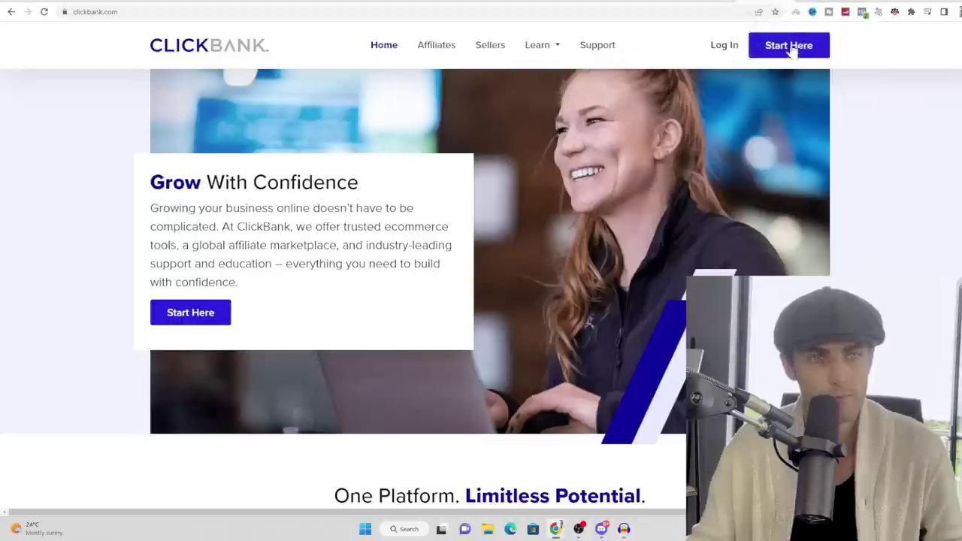
Browse the marketplace's Health & Fitness > Diets & Weight Loss offers and open The Smoothie Diet.
{"action": "left_click", "coordinate": [724, 46]}
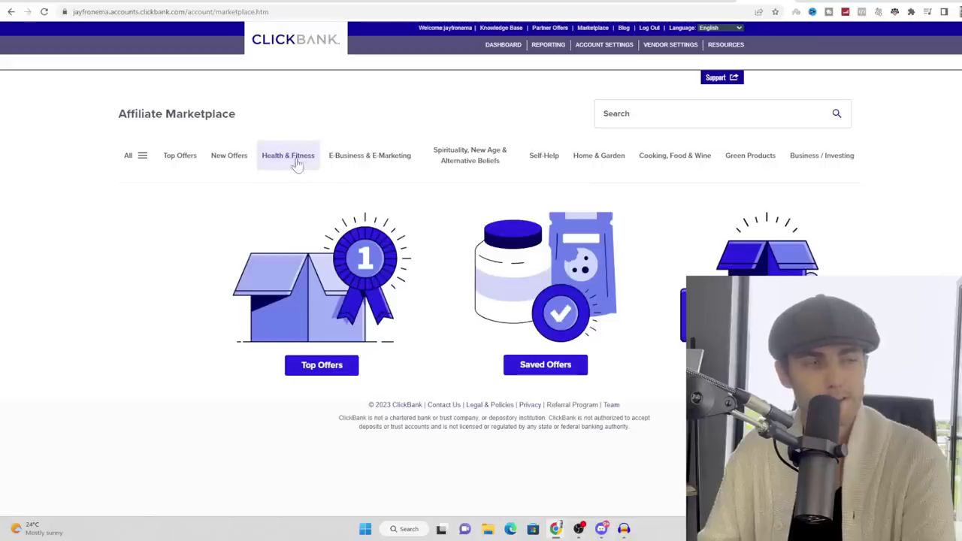
{"action": "left_click", "coordinate": [294, 164]}
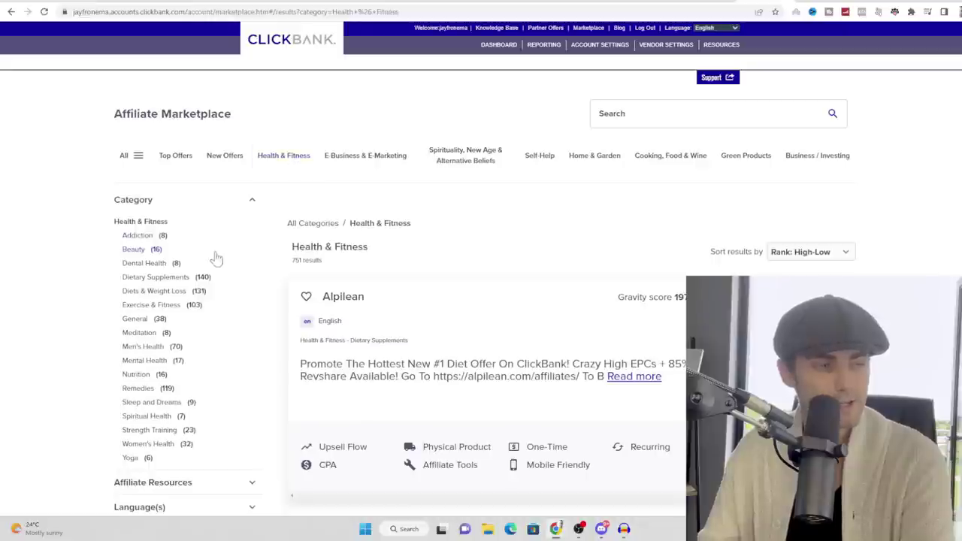
{"action": "left_click", "coordinate": [163, 293]}
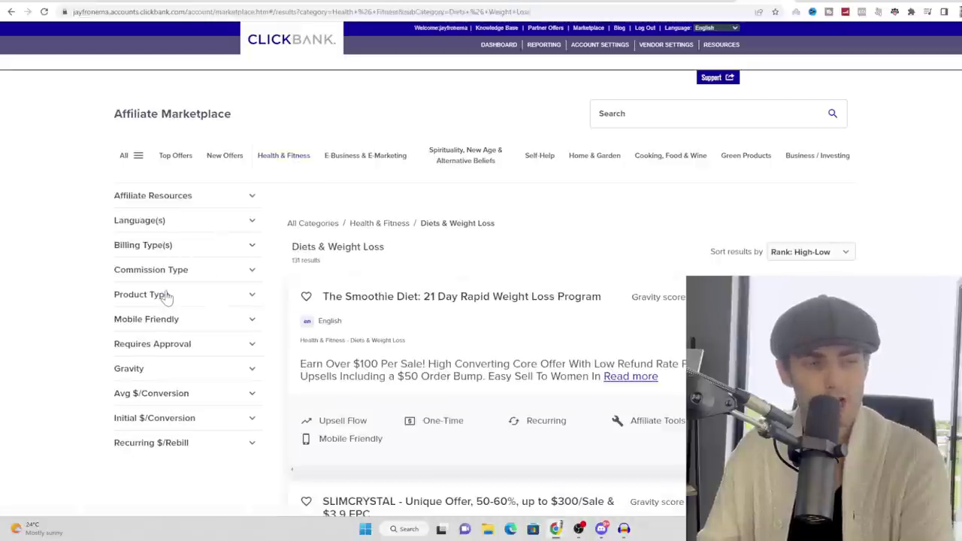
{"action": "scroll", "coordinate": [491, 240], "scroll_direction": "down", "scroll_amount": 2}
{"action": "left_click_drag", "start_coordinate": [323, 143], "coordinate": [602, 142]}
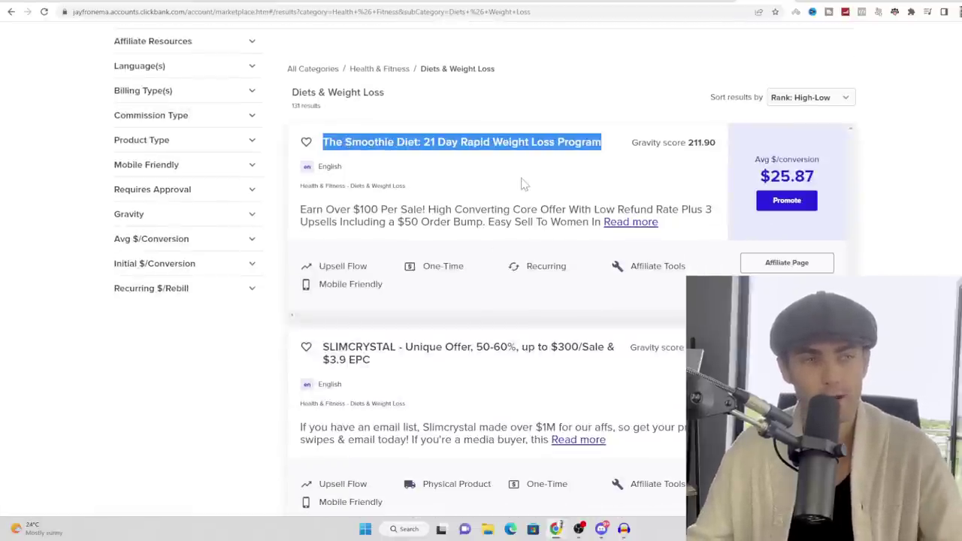
{"action": "left_click", "coordinate": [524, 184]}
{"action": "left_click", "coordinate": [552, 147]}
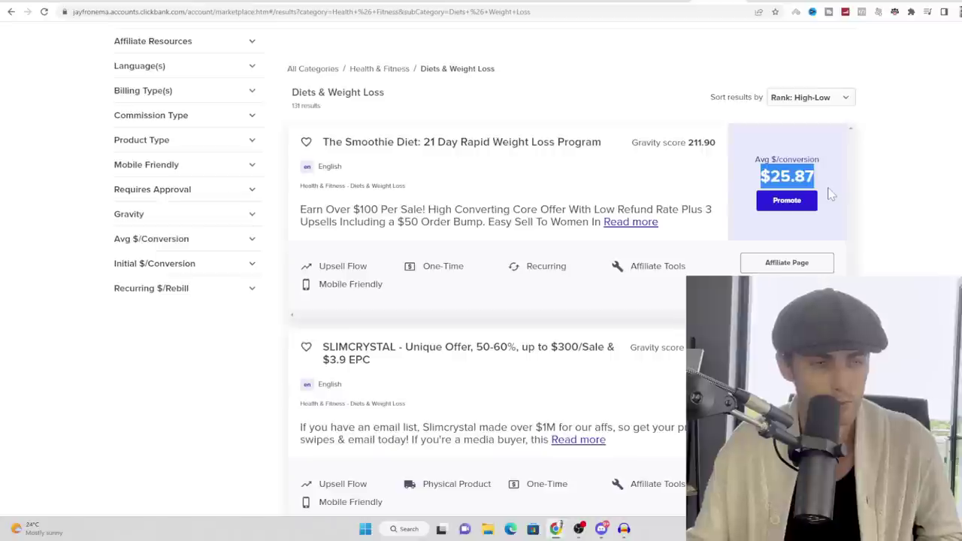
{"action": "right_click", "coordinate": [792, 203]}
Create a HopLink for The Smoothie Diet and select the generated encrypted HopLink address.
{"action": "left_click", "coordinate": [787, 202]}
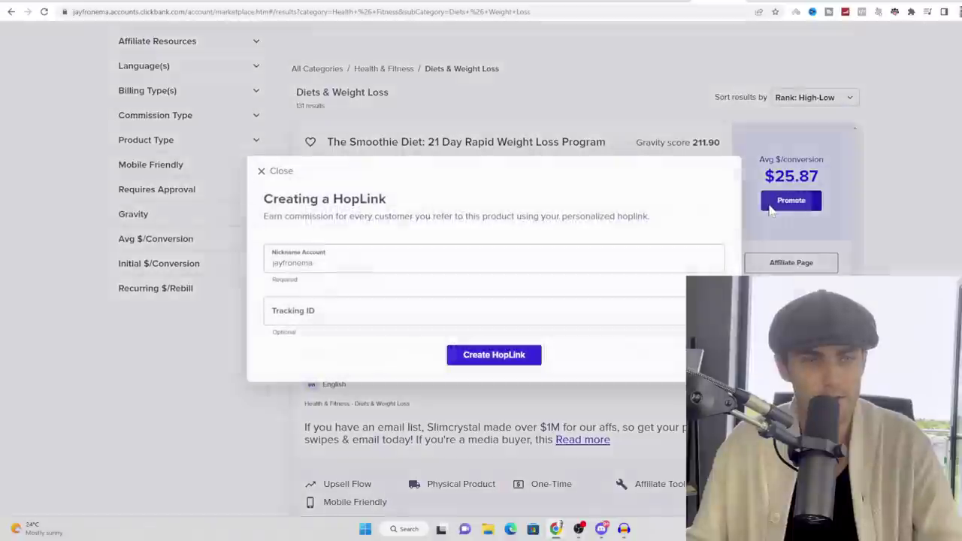
{"action": "left_click", "coordinate": [508, 355]}
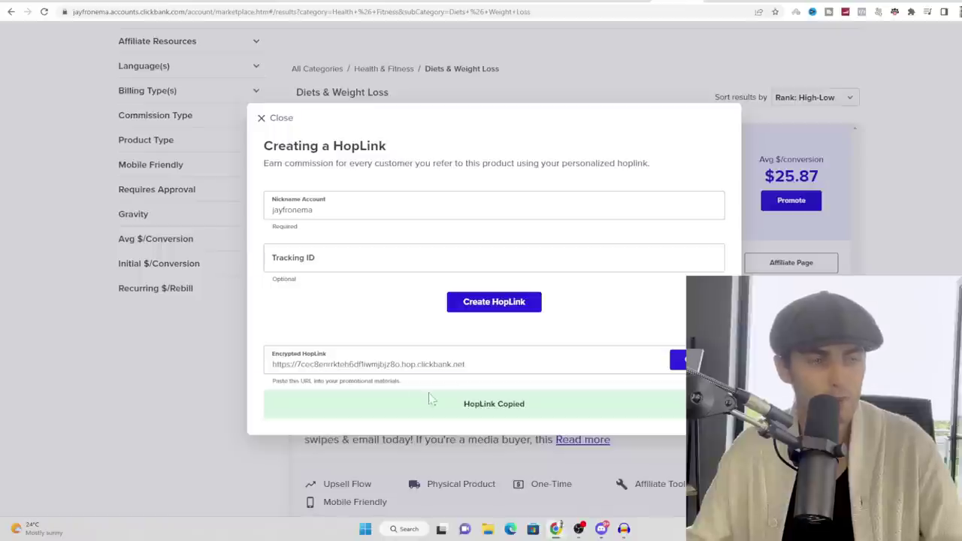
{"action": "left_click_drag", "start_coordinate": [467, 364], "coordinate": [256, 369]}
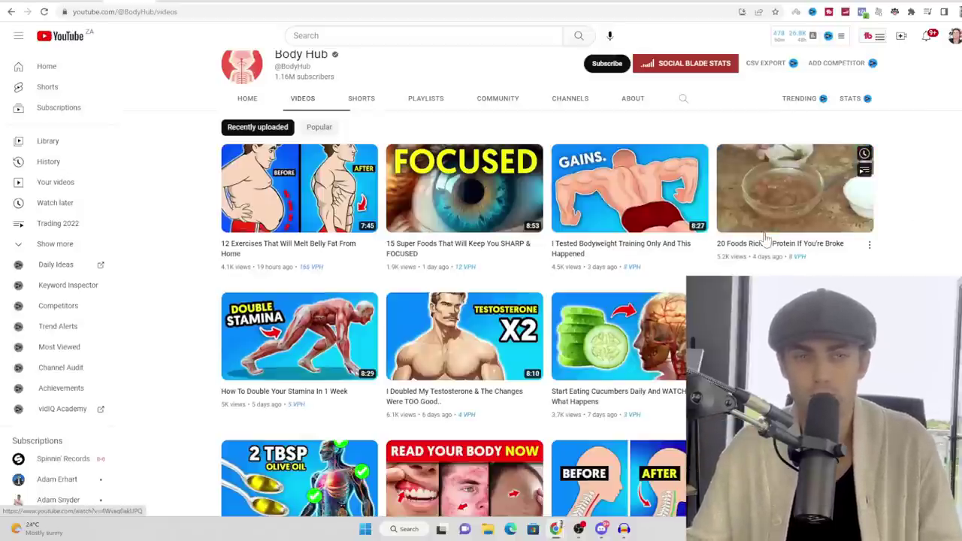
{"action": "mouse_move", "coordinate": [795, 188]}
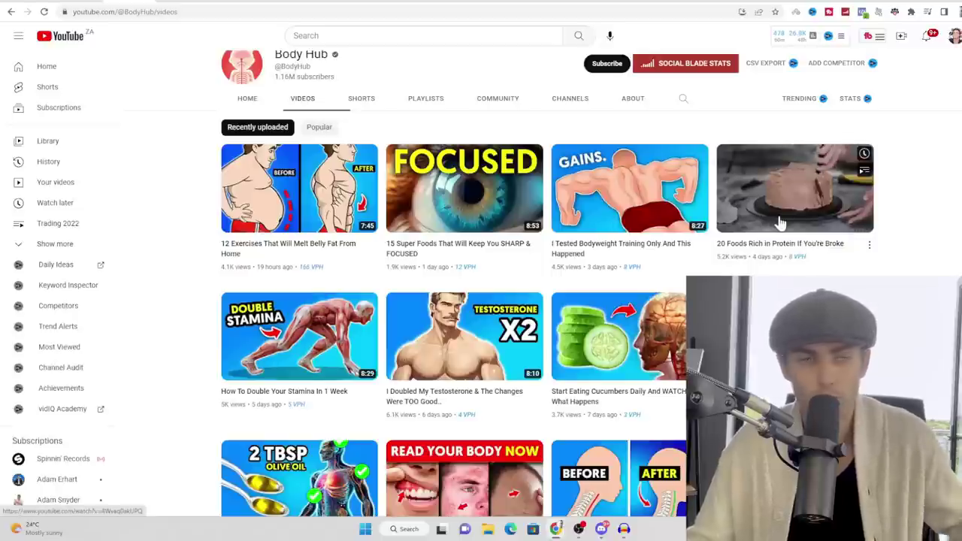
Scroll Body Hub's Videos grid, then sort it by the Popular chip.
{"action": "scroll", "coordinate": [463, 258], "scroll_direction": "down", "scroll_amount": 2}
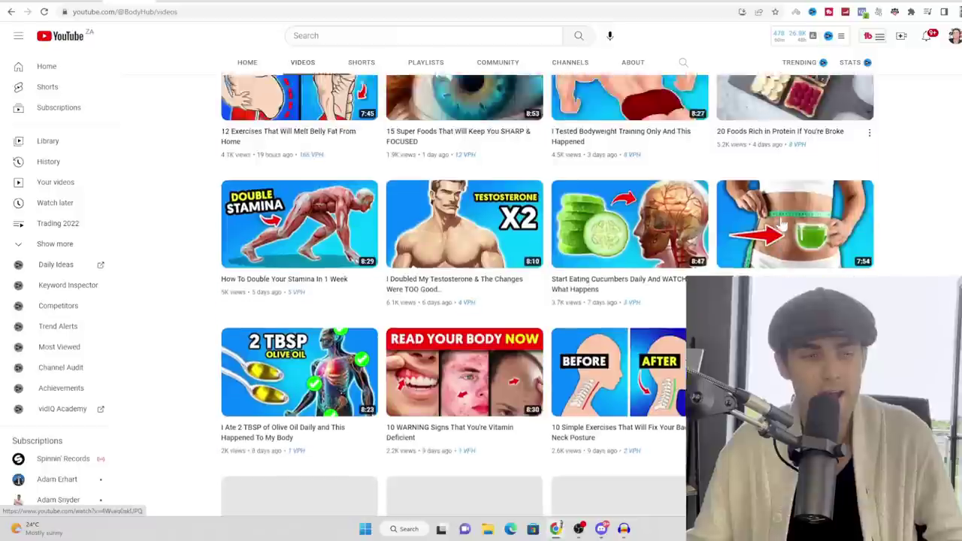
{"action": "scroll", "coordinate": [462, 258], "scroll_direction": "down", "scroll_amount": 1}
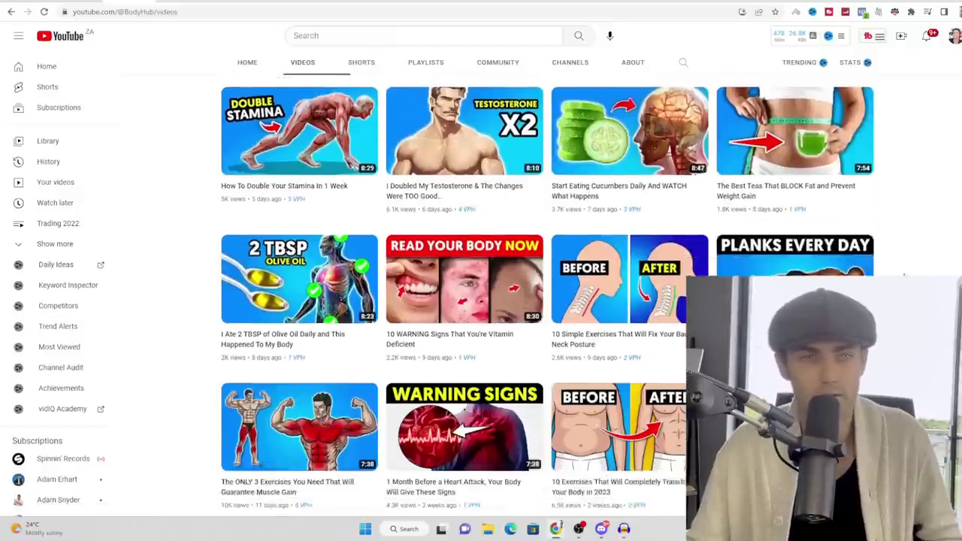
{"action": "scroll", "coordinate": [463, 258], "scroll_direction": "up", "scroll_amount": 3}
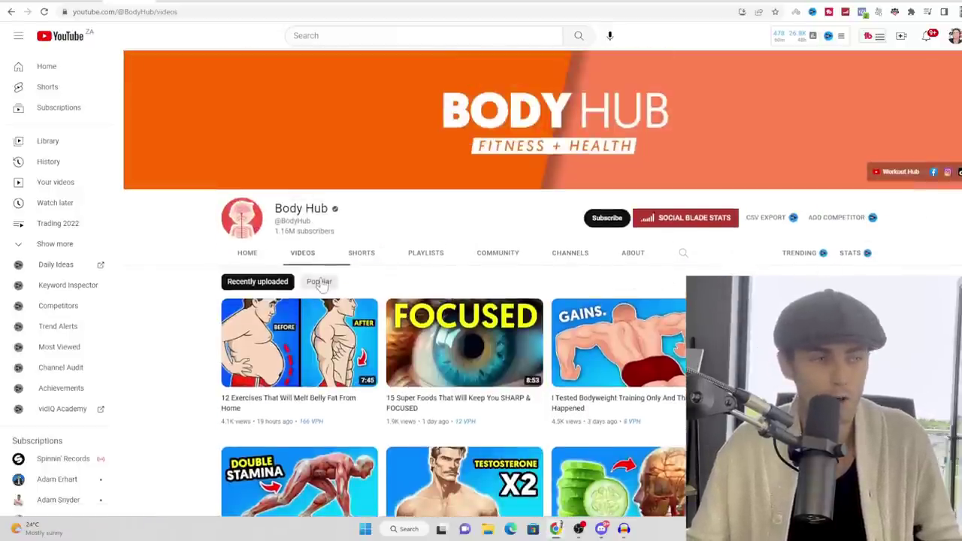
{"action": "left_click", "coordinate": [319, 282]}
{"action": "scroll", "coordinate": [319, 282], "scroll_direction": "down", "scroll_amount": 2}
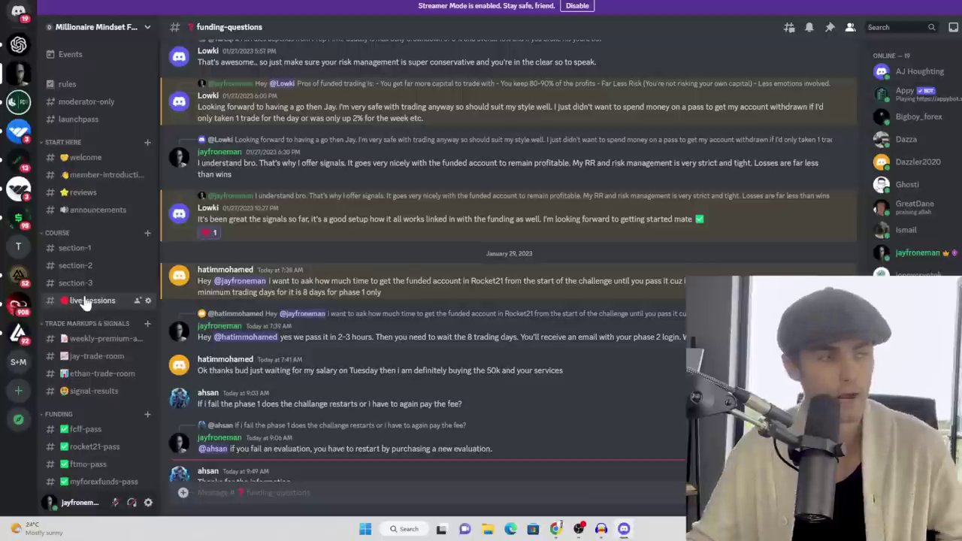
Browse the rocket21-pass and signal channels, highlighting the weekly signals recap results.
{"action": "scroll", "coordinate": [121, 331], "scroll_direction": "down", "scroll_amount": 3}
{"action": "left_click", "coordinate": [114, 344]}
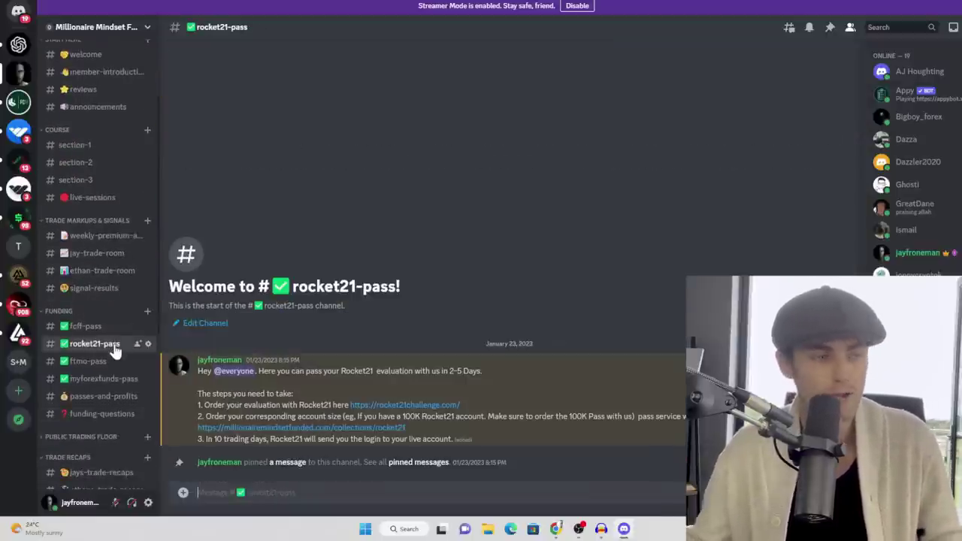
{"action": "scroll", "coordinate": [75, 185], "scroll_direction": "down", "scroll_amount": 4}
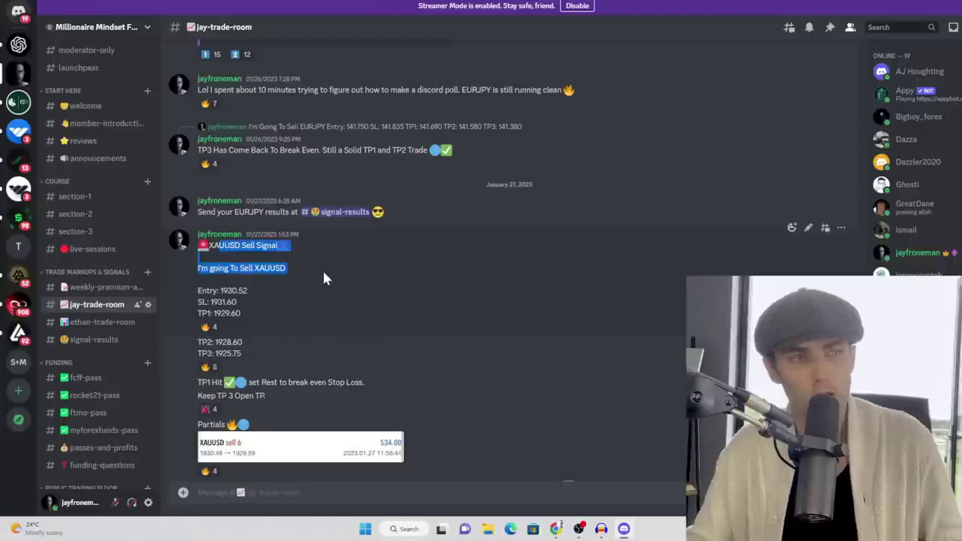
{"action": "left_click", "coordinate": [324, 269]}
{"action": "scroll", "coordinate": [324, 268], "scroll_direction": "down", "scroll_amount": 3}
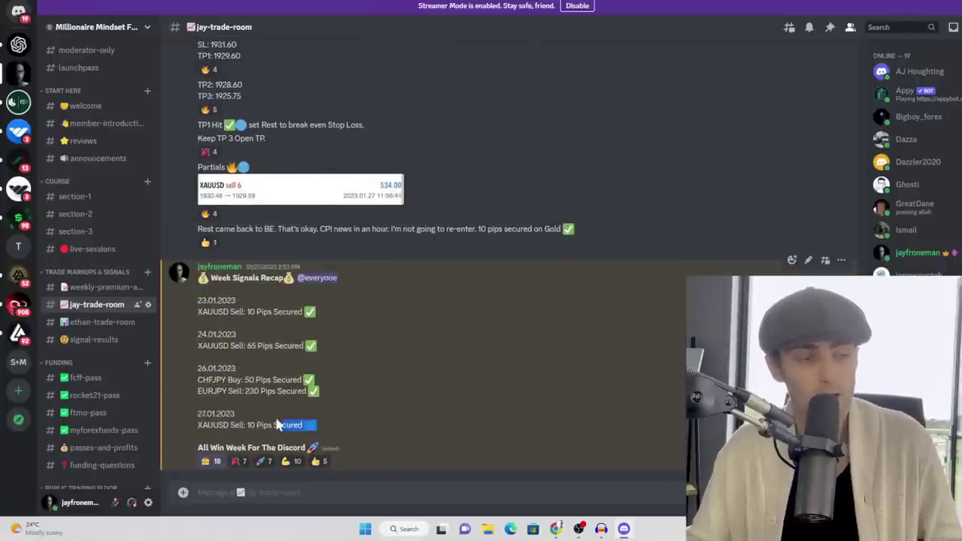
{"action": "left_click_drag", "start_coordinate": [277, 425], "coordinate": [198, 300]}
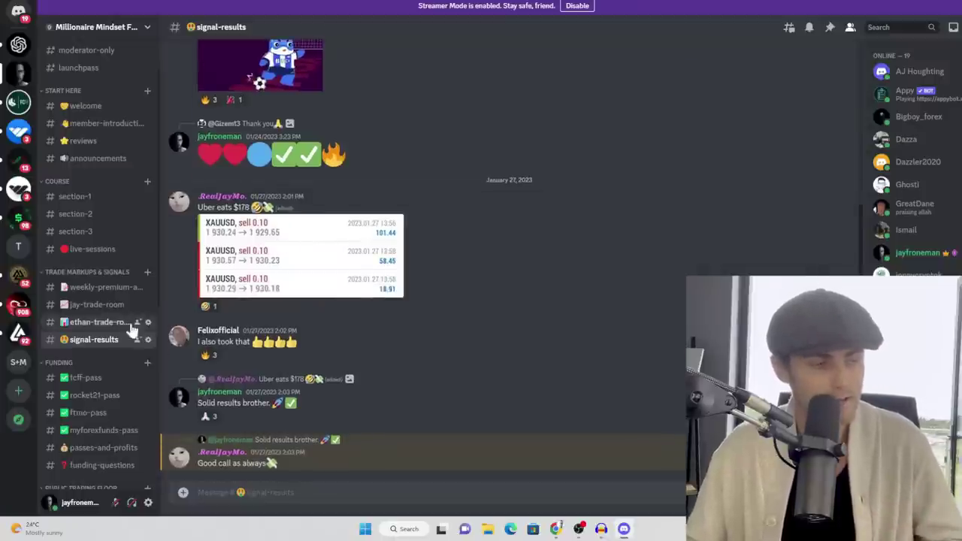
{"action": "scroll", "coordinate": [113, 320], "scroll_direction": "down", "scroll_amount": 4}
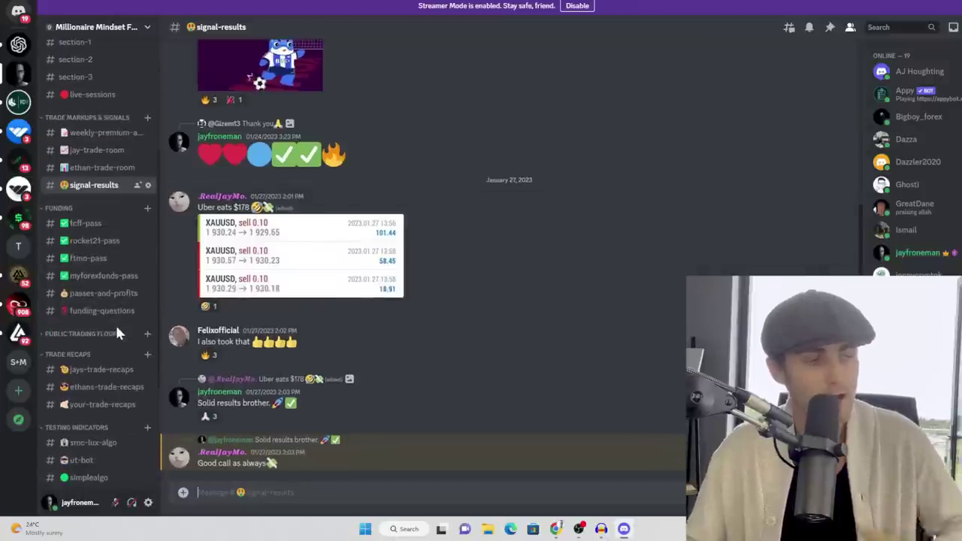
Move through ftmo-pass and myforexfunds-pass to passes-and-profits, highlighting the Rocket21 and 200k pass claims.
{"action": "left_click", "coordinate": [87, 259]}
{"action": "mouse_move", "coordinate": [94, 241]}
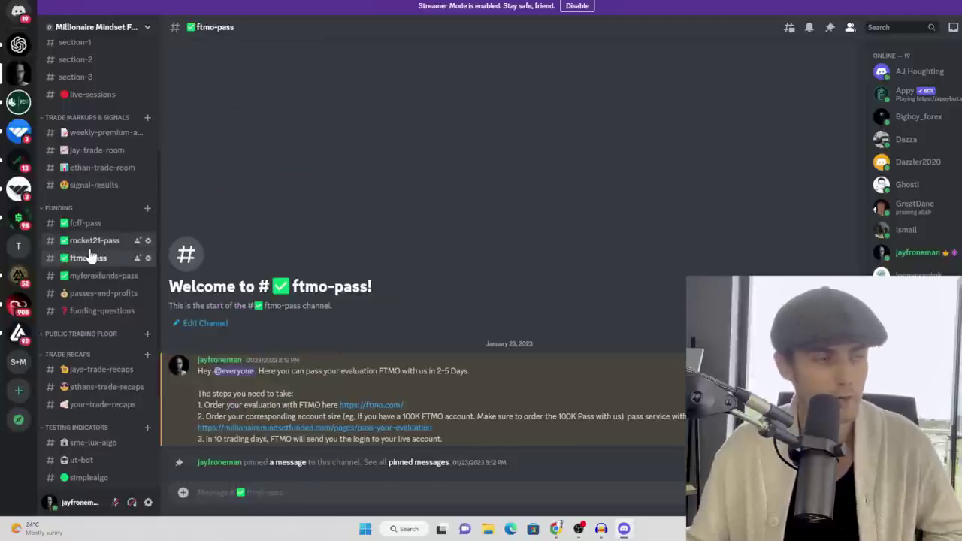
{"action": "left_click", "coordinate": [94, 276]}
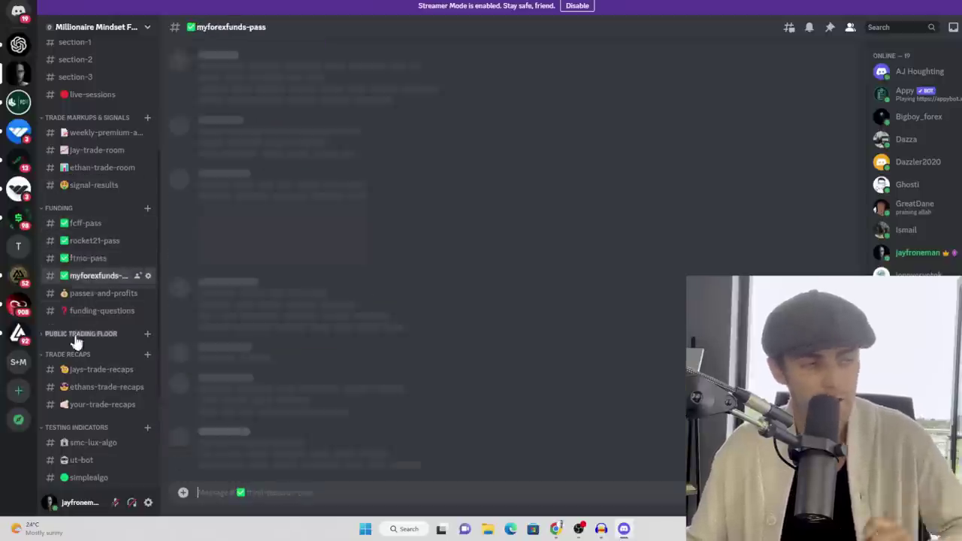
{"action": "left_click", "coordinate": [92, 297]}
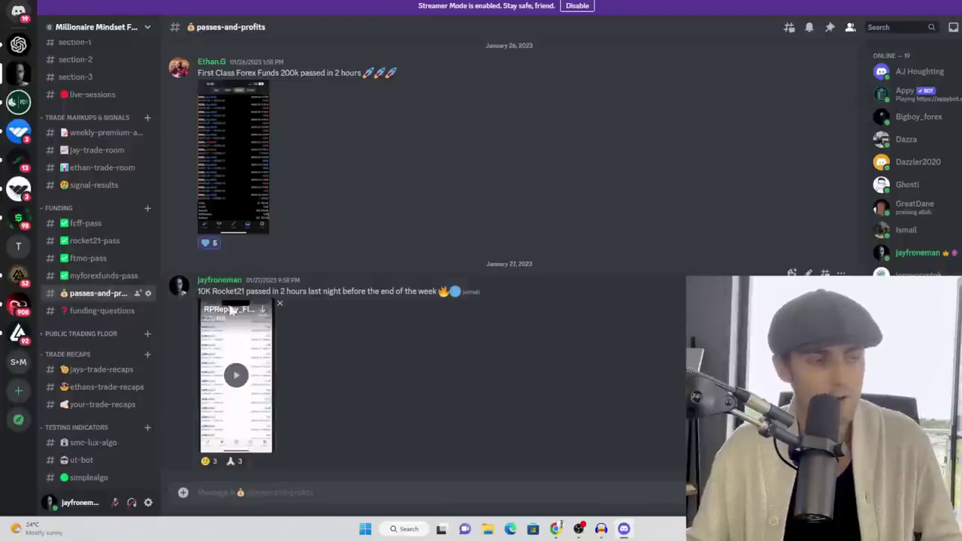
{"action": "left_click_drag", "start_coordinate": [191, 283], "coordinate": [246, 292]}
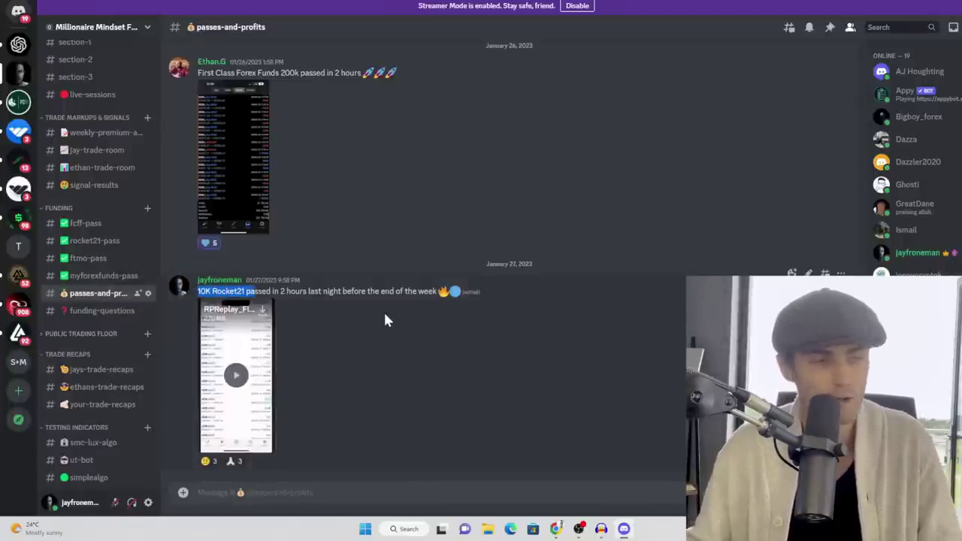
{"action": "scroll", "coordinate": [385, 318], "scroll_direction": "up", "scroll_amount": 3}
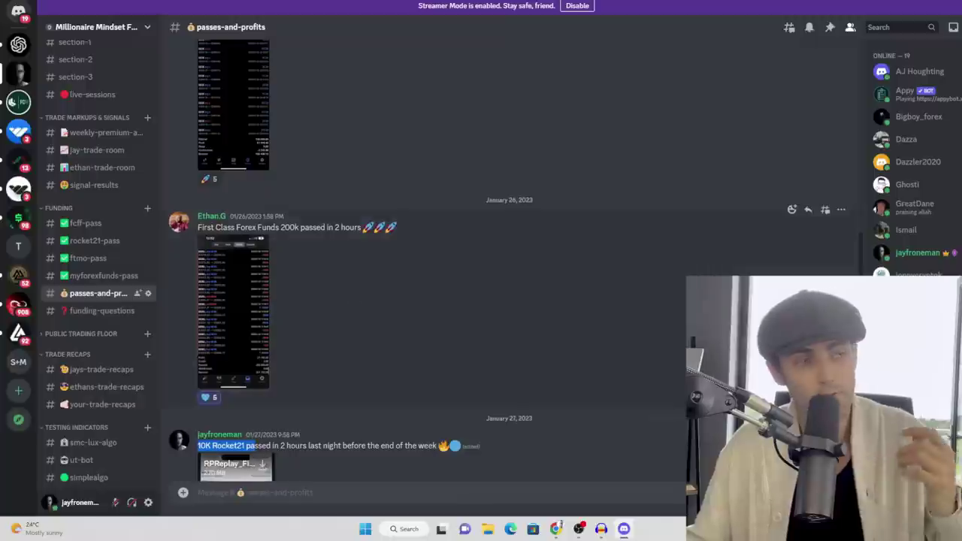
{"action": "left_click_drag", "start_coordinate": [281, 227], "coordinate": [325, 227]}
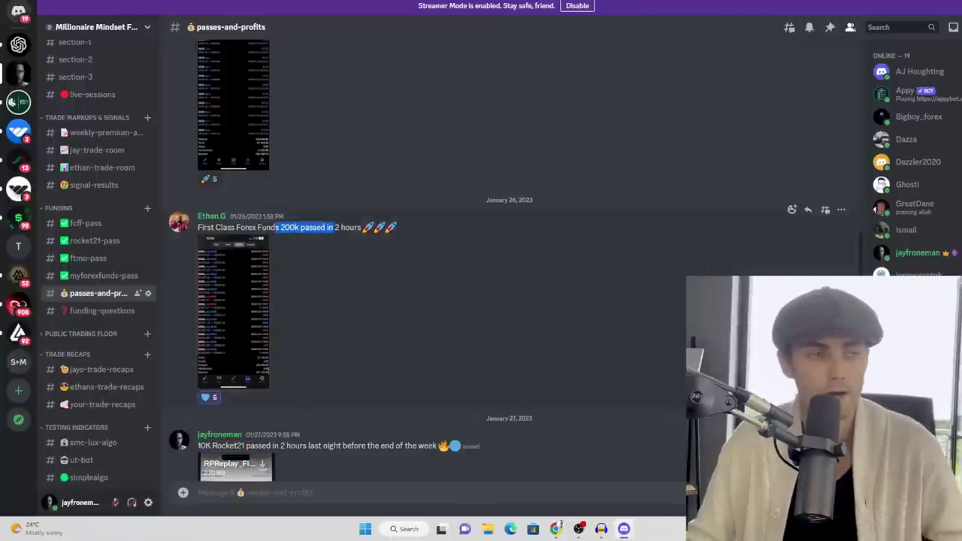
{"action": "scroll", "coordinate": [359, 294], "scroll_direction": "up", "scroll_amount": 4}
{"action": "scroll", "coordinate": [366, 271], "scroll_direction": "up", "scroll_amount": 3}
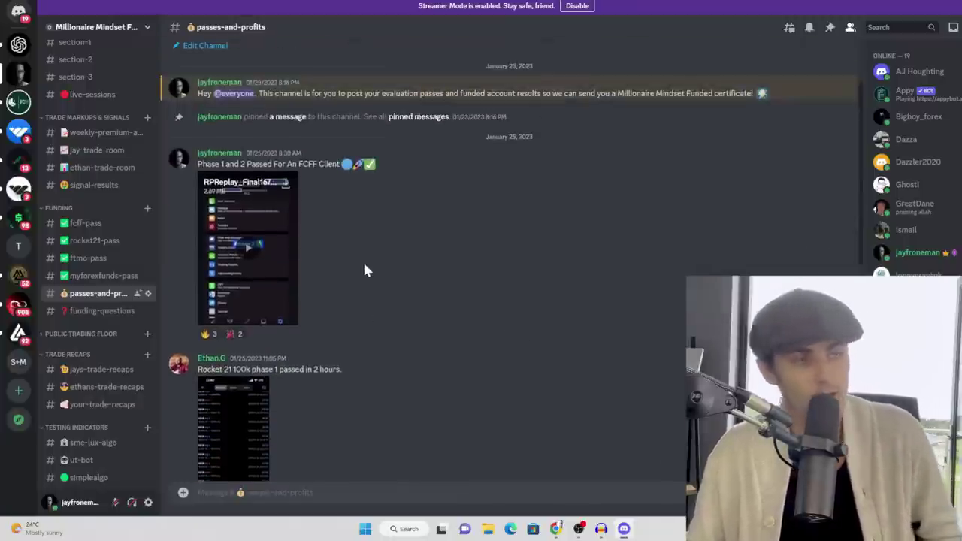
{"action": "scroll", "coordinate": [382, 286], "scroll_direction": "up", "scroll_amount": 2}
{"action": "scroll", "coordinate": [406, 292], "scroll_direction": "down", "scroll_amount": 5}
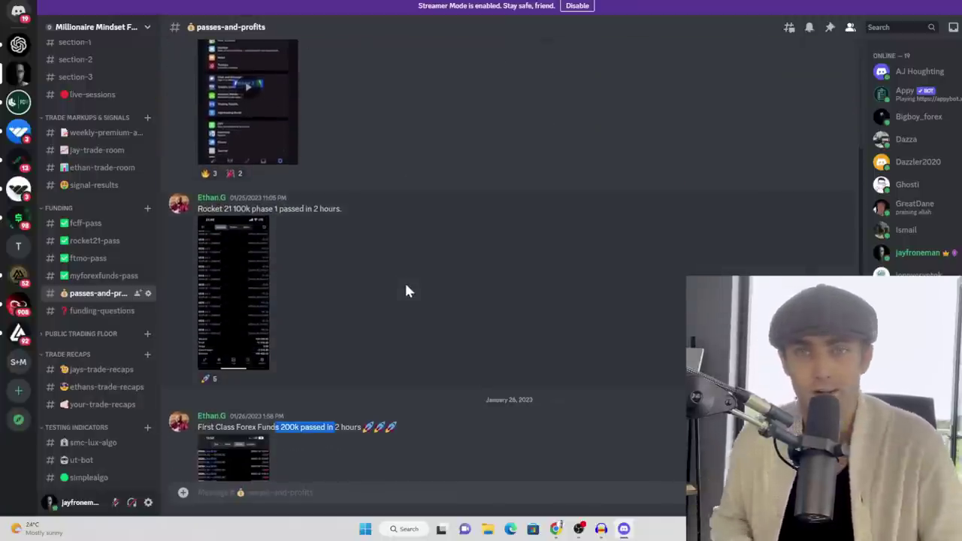